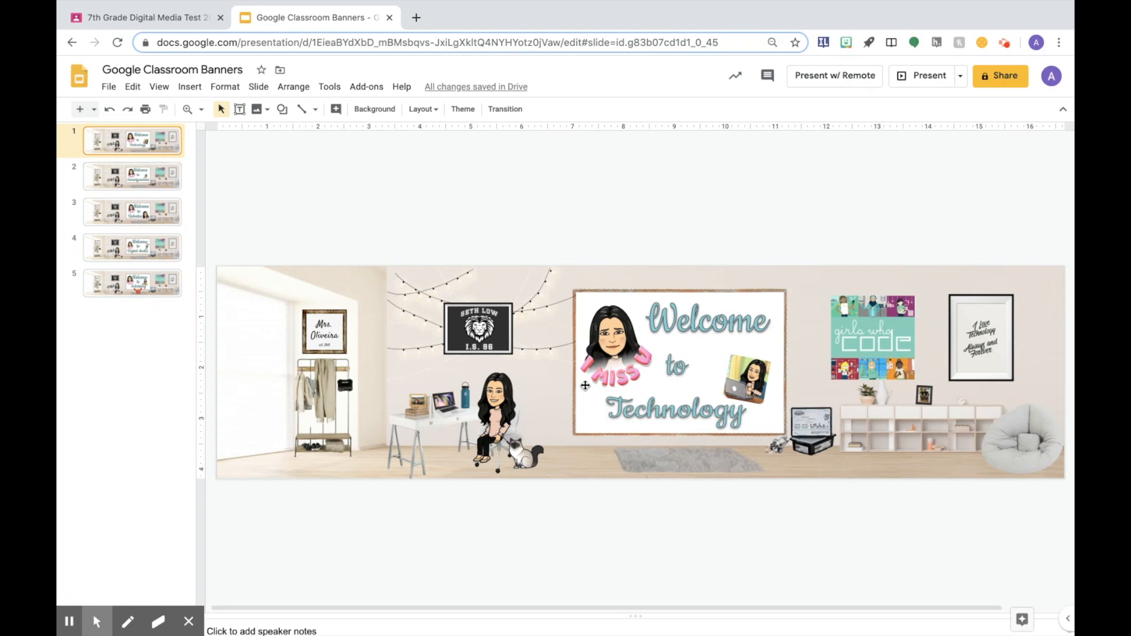
Browse the existing Aerodynamics, Robotics, Digital Media and Advisory banner slides, returning to Technology
left_click(131, 174)
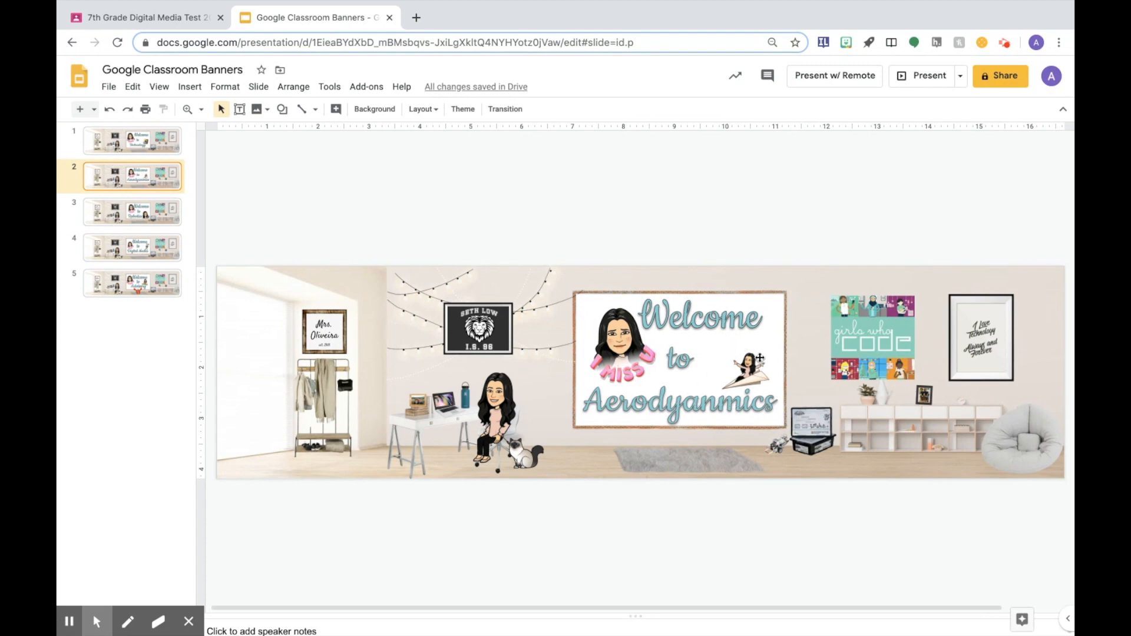
left_click(146, 213)
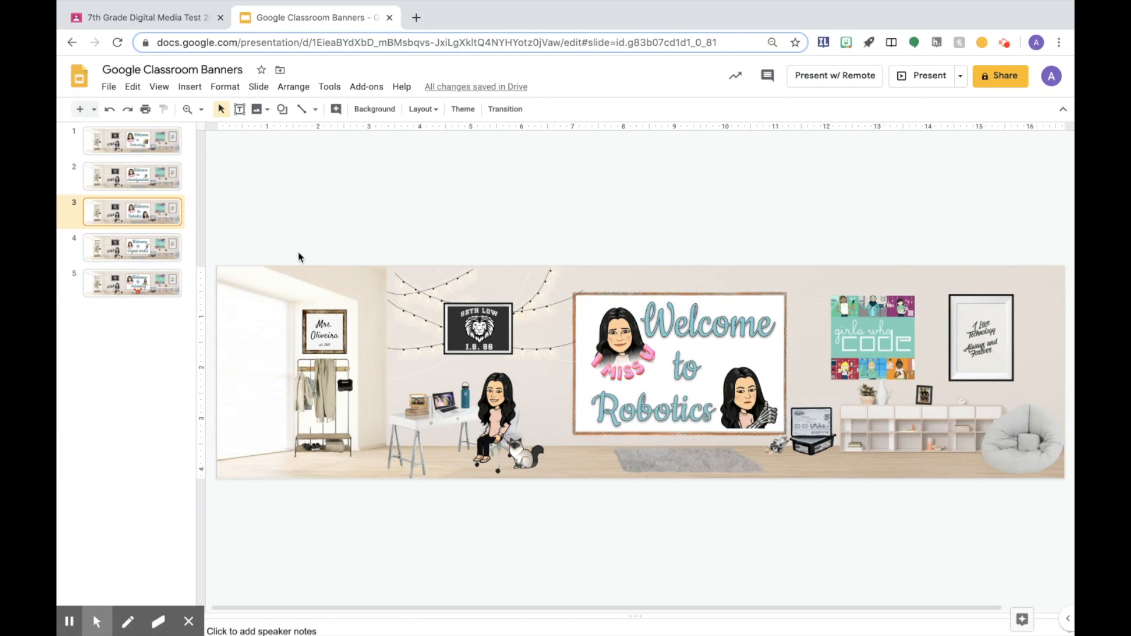
left_click(156, 247)
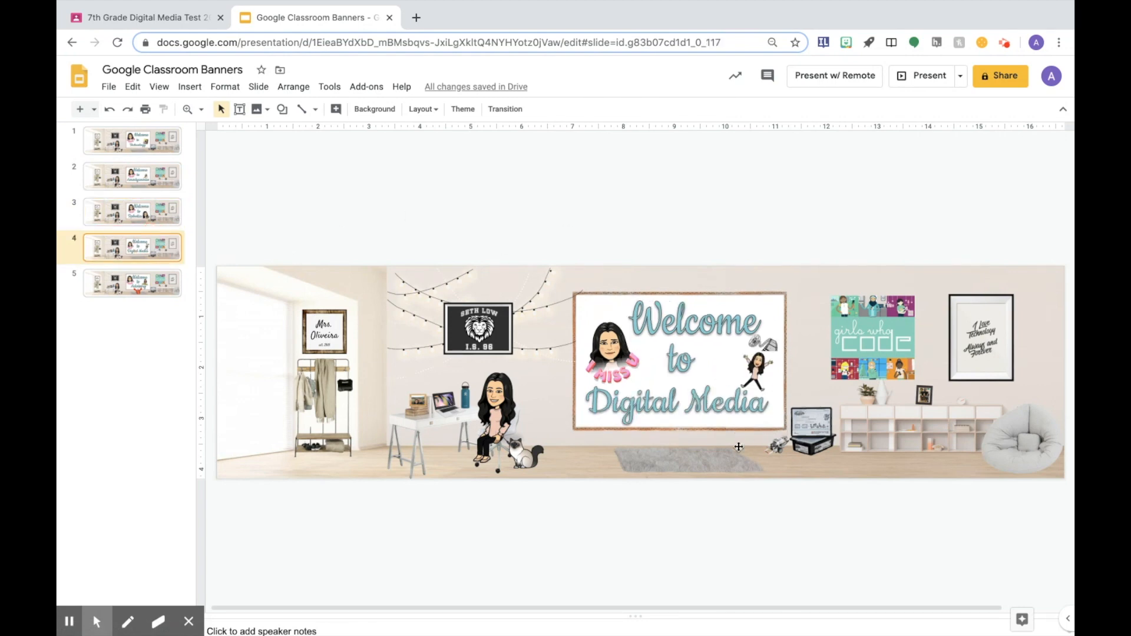
left_click(166, 287)
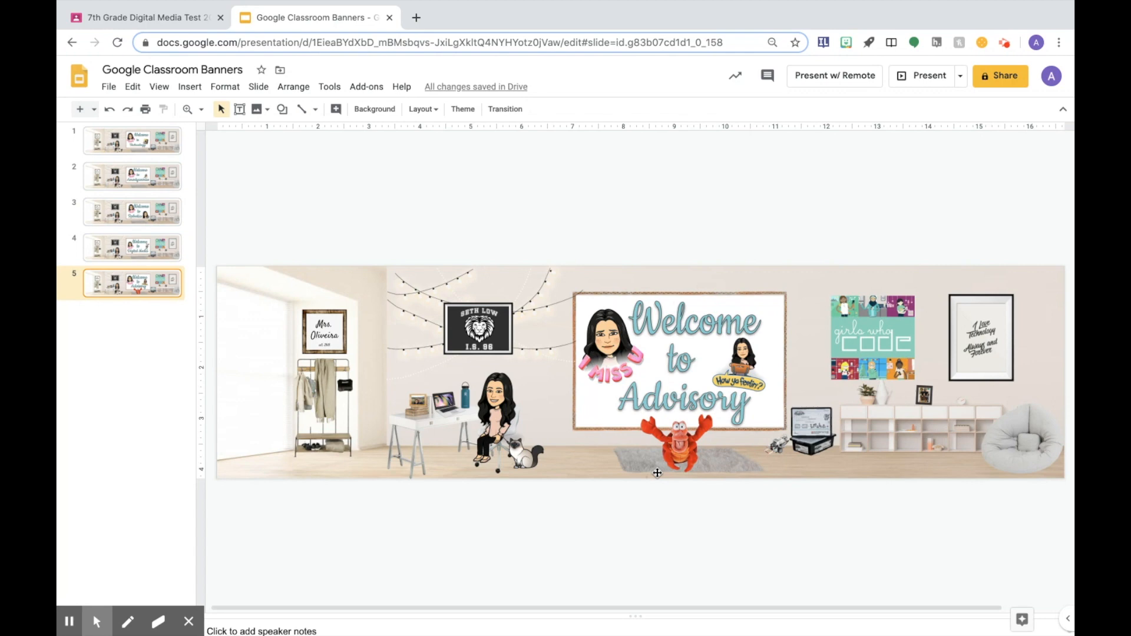
left_click(159, 149)
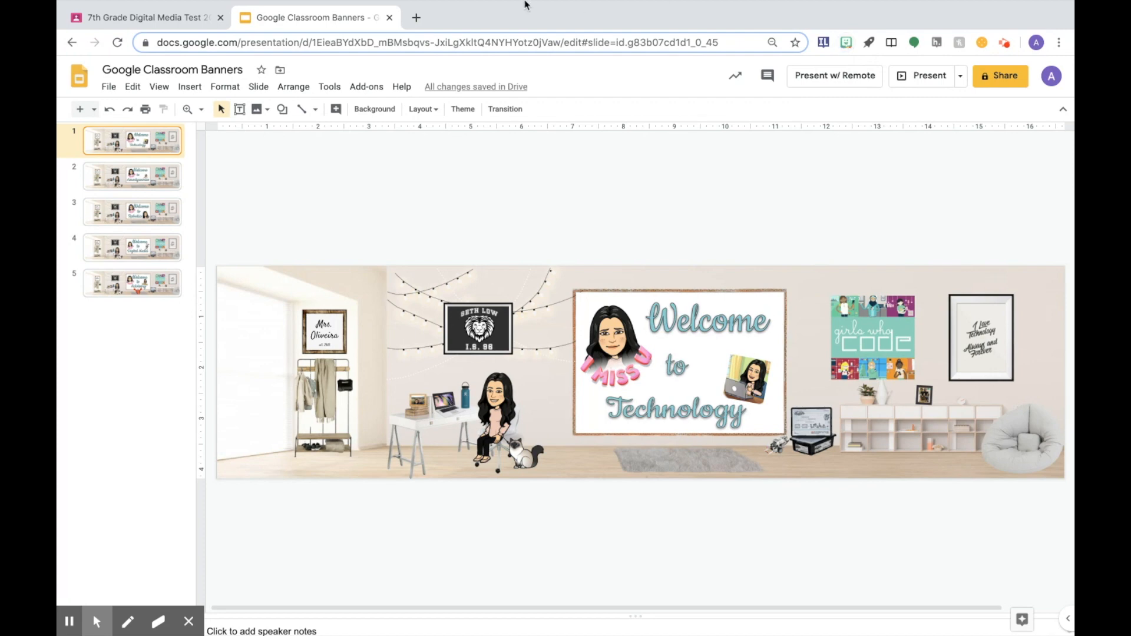
Start a new blank presentation from slides.google.com and dismiss the theme choices
mouse_move(525, 3)
left_click(416, 49)
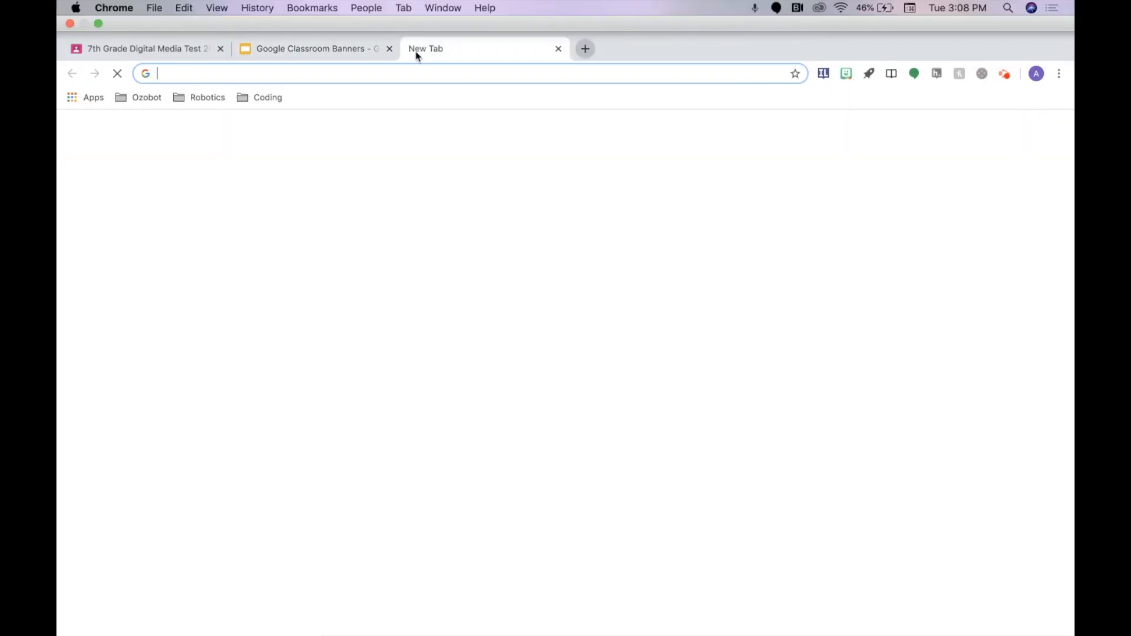
type("slides.google.com")
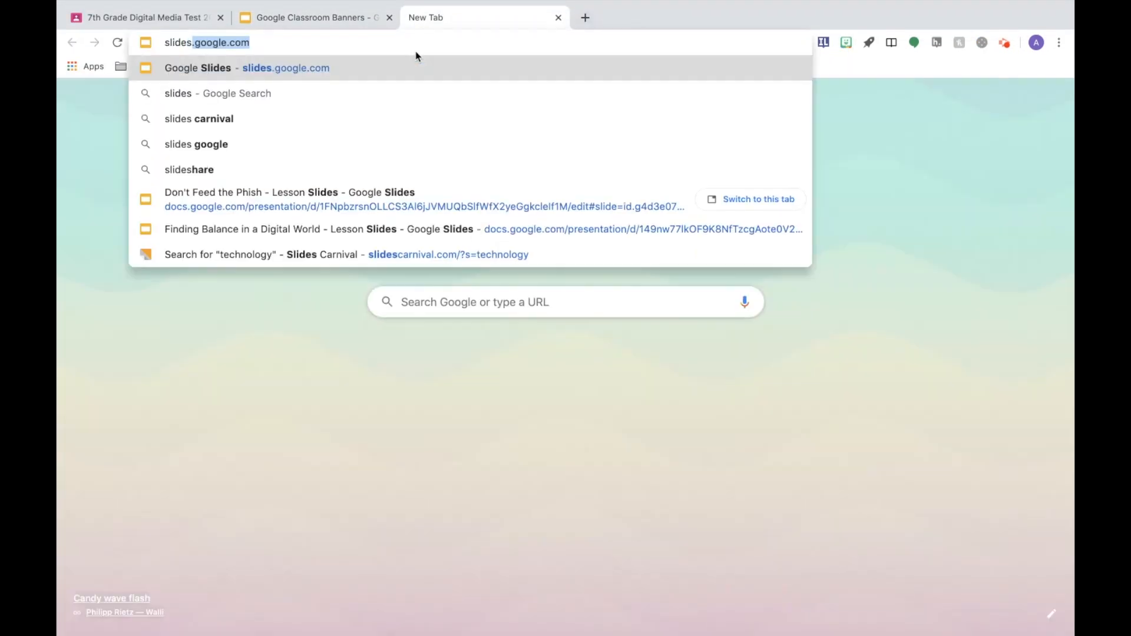
key("Return")
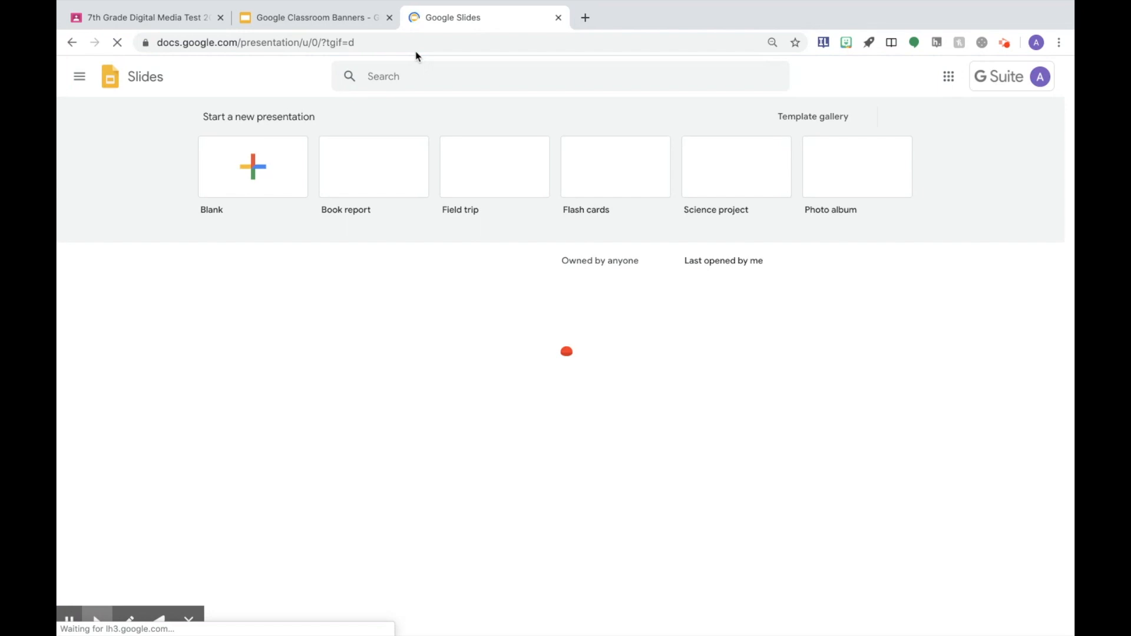
left_click(251, 171)
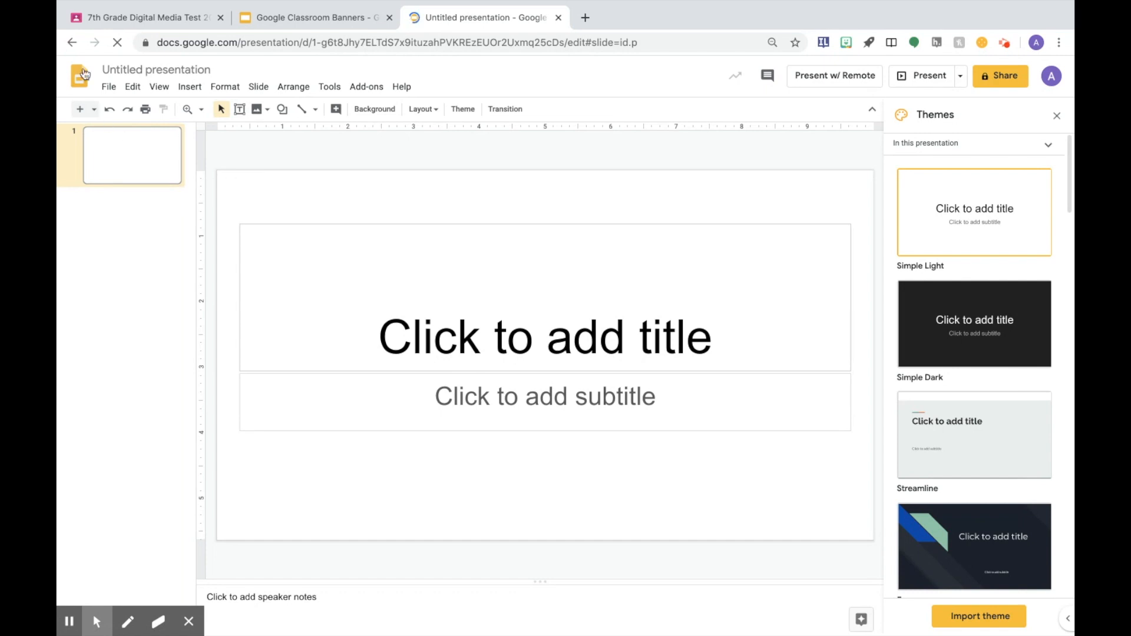
left_click(1057, 116)
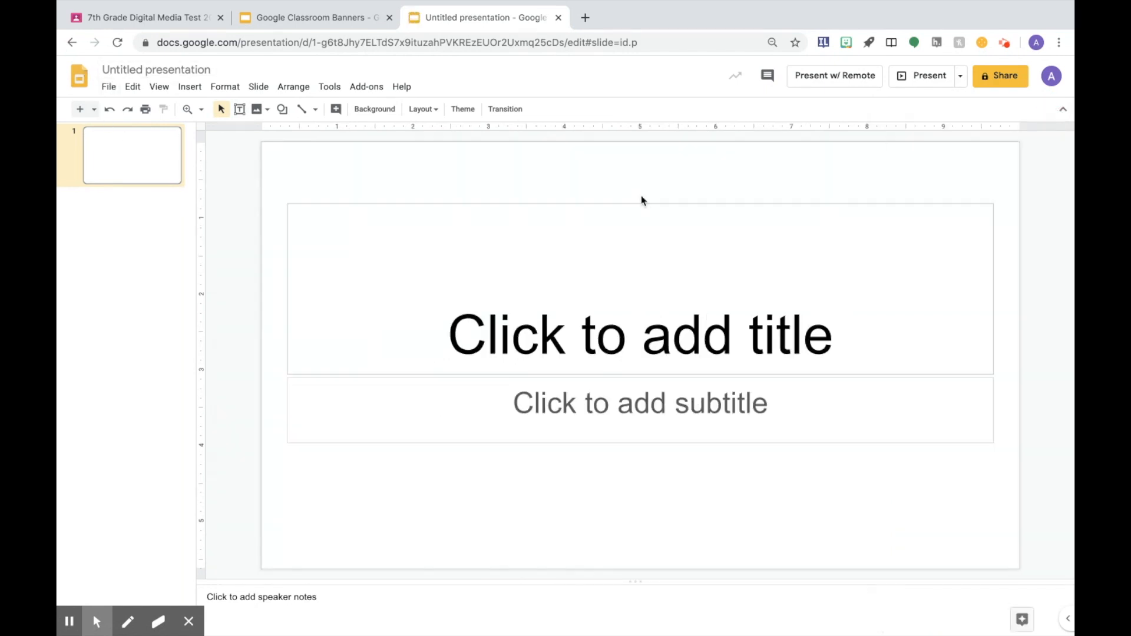
Set a custom page size of 16.67 × 4.17 inches via File > Page setup
left_click(109, 87)
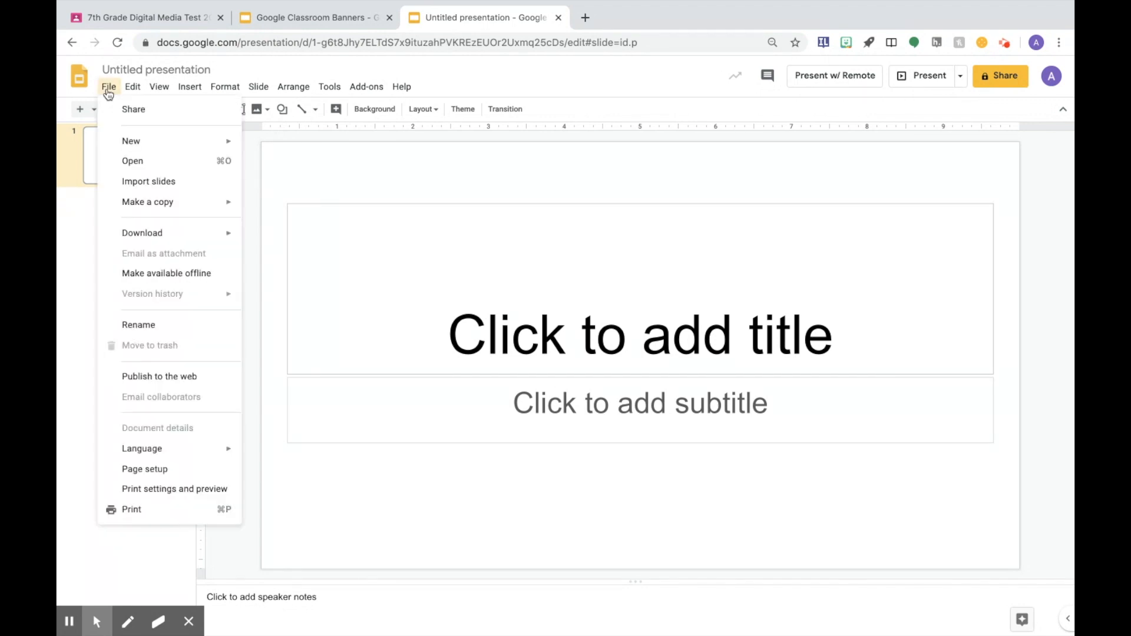
left_click(144, 468)
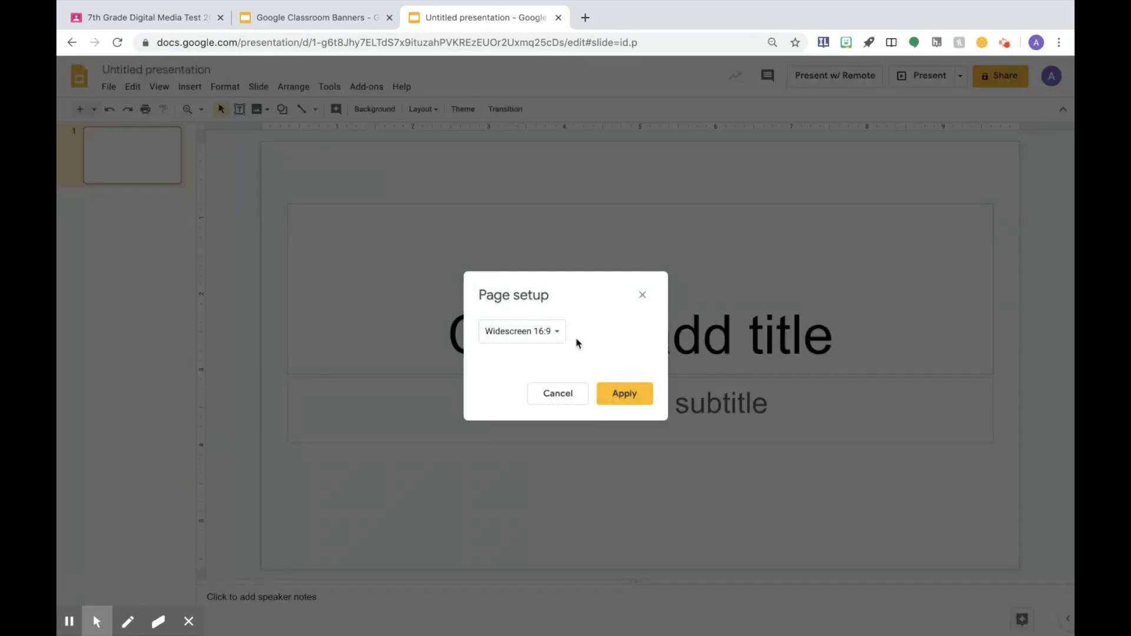
left_click(551, 333)
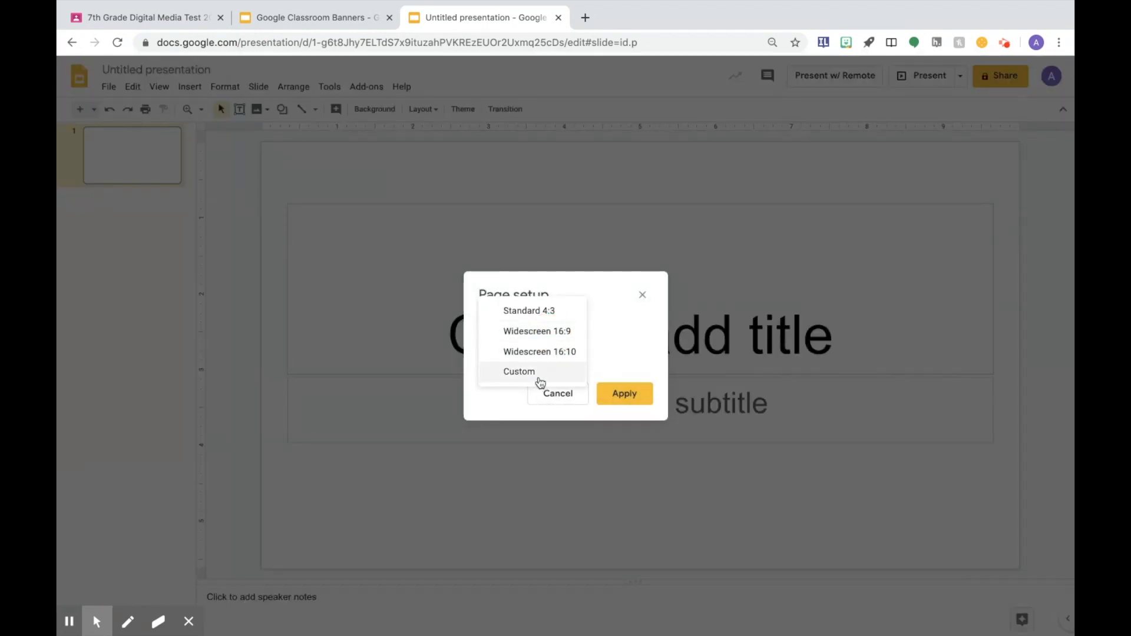
left_click(519, 372)
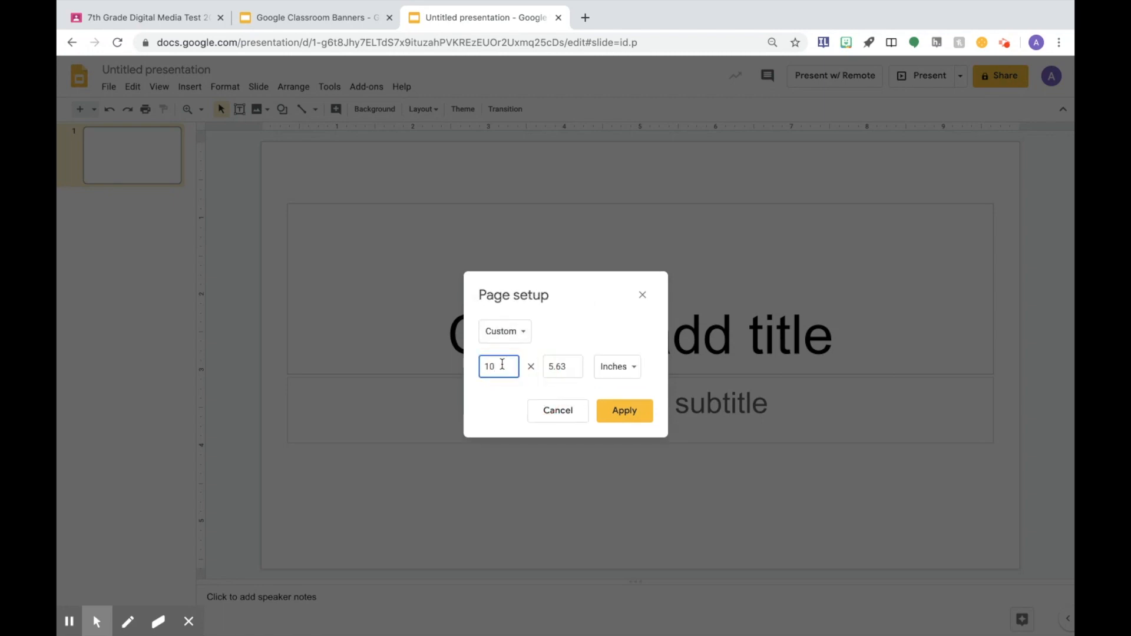
key("BackSpace")
key("BackSpace")
type("1")
type("6.67")
double_click(562, 366)
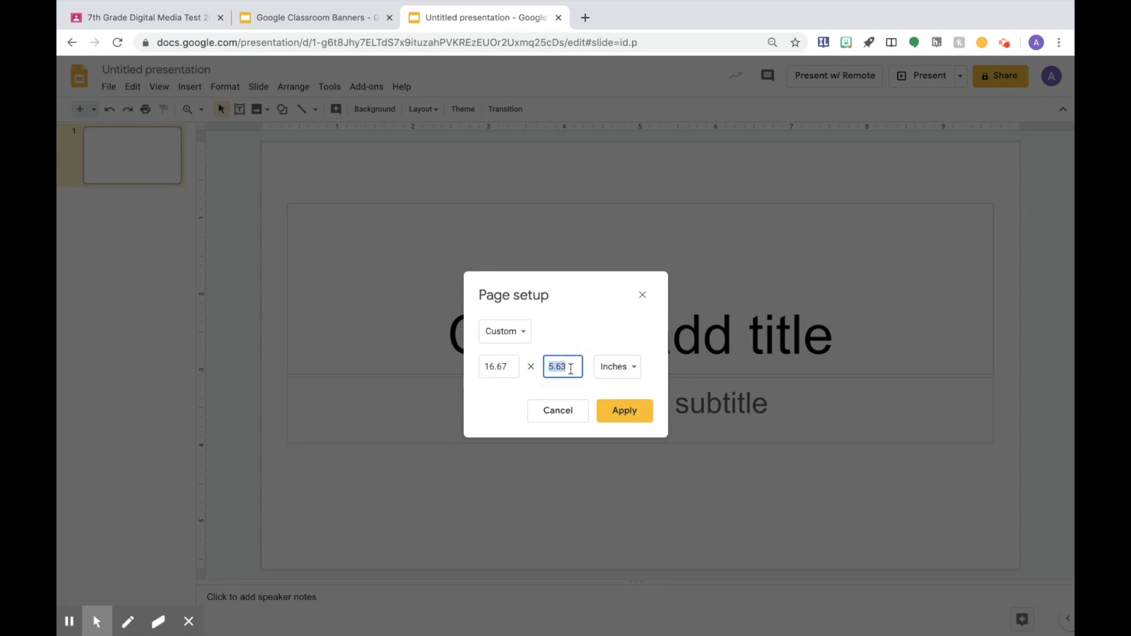
key("BackSpace")
type("4.17")
left_click(624, 411)
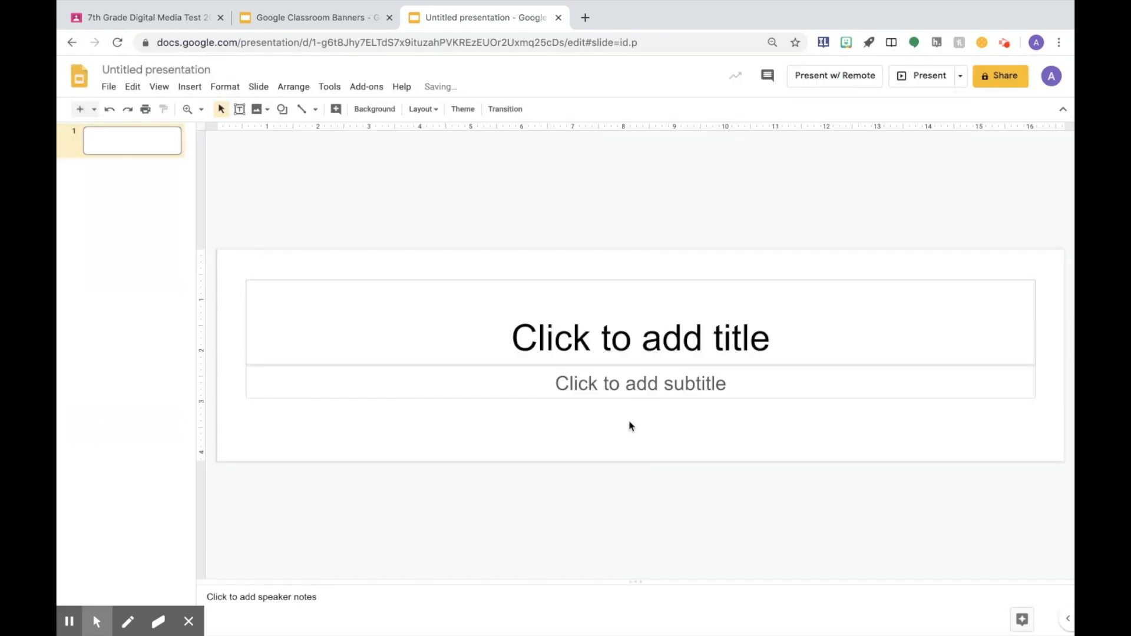
left_click(631, 284)
Delete the title and subtitle placeholders to leave the banner slide blank
key("Delete")
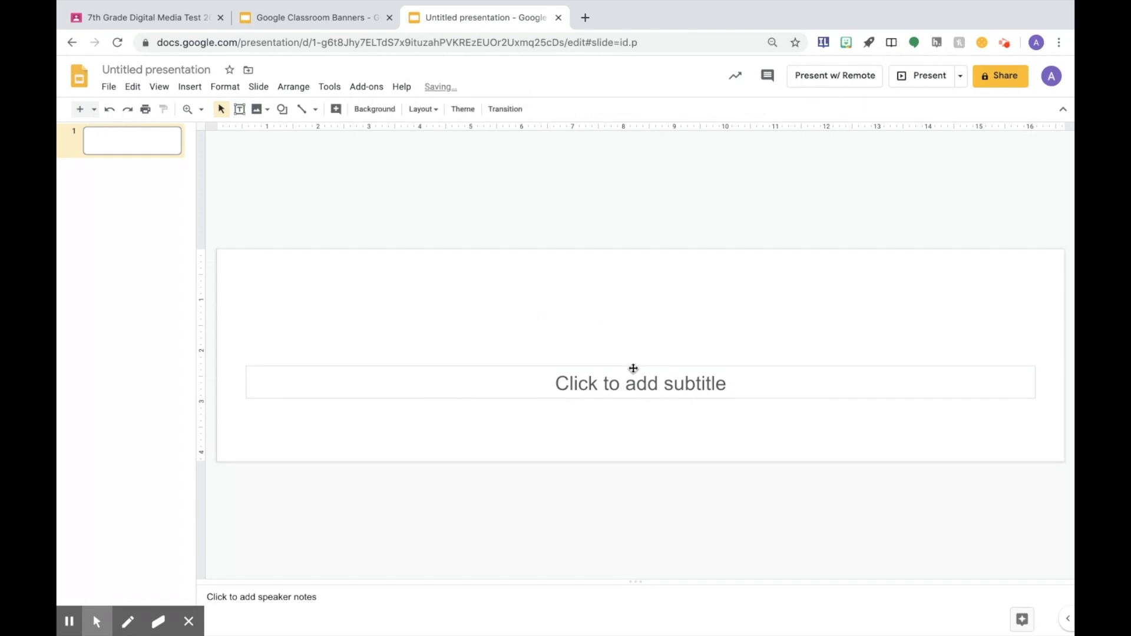
left_click(633, 369)
key("Delete")
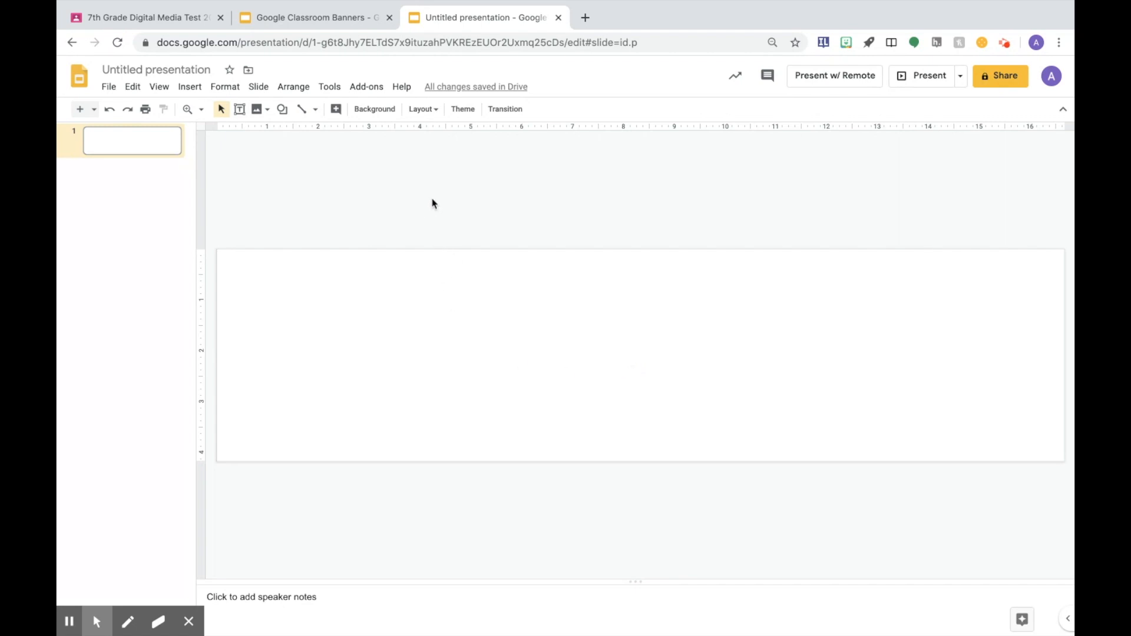
Search Google Images from the Background dialog for 'livingspace background'
left_click(375, 109)
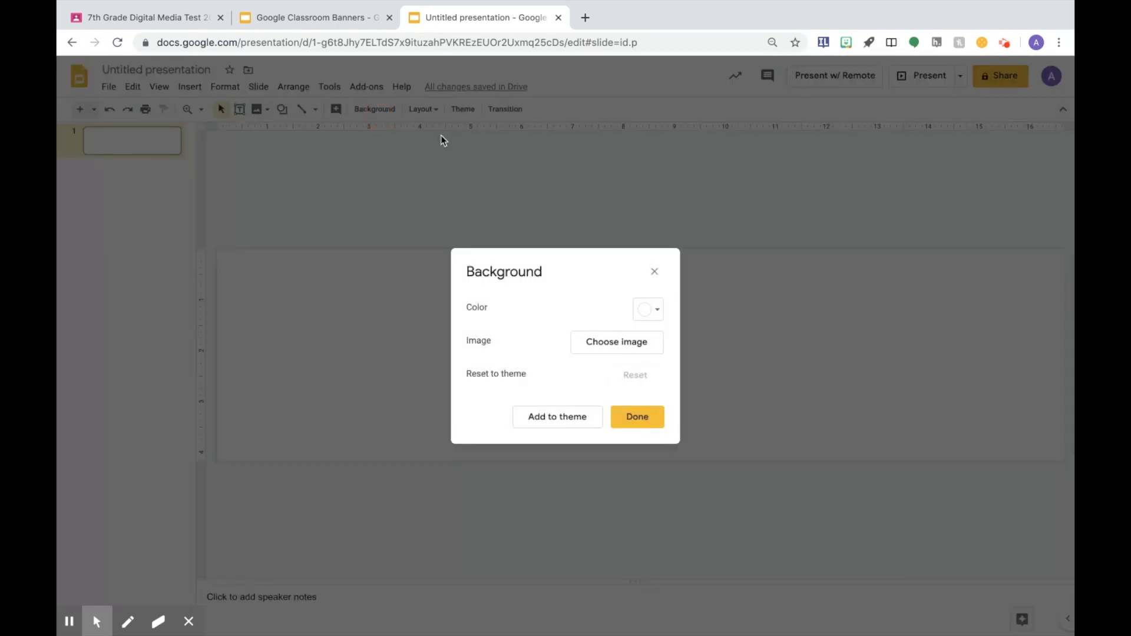
left_click(618, 347)
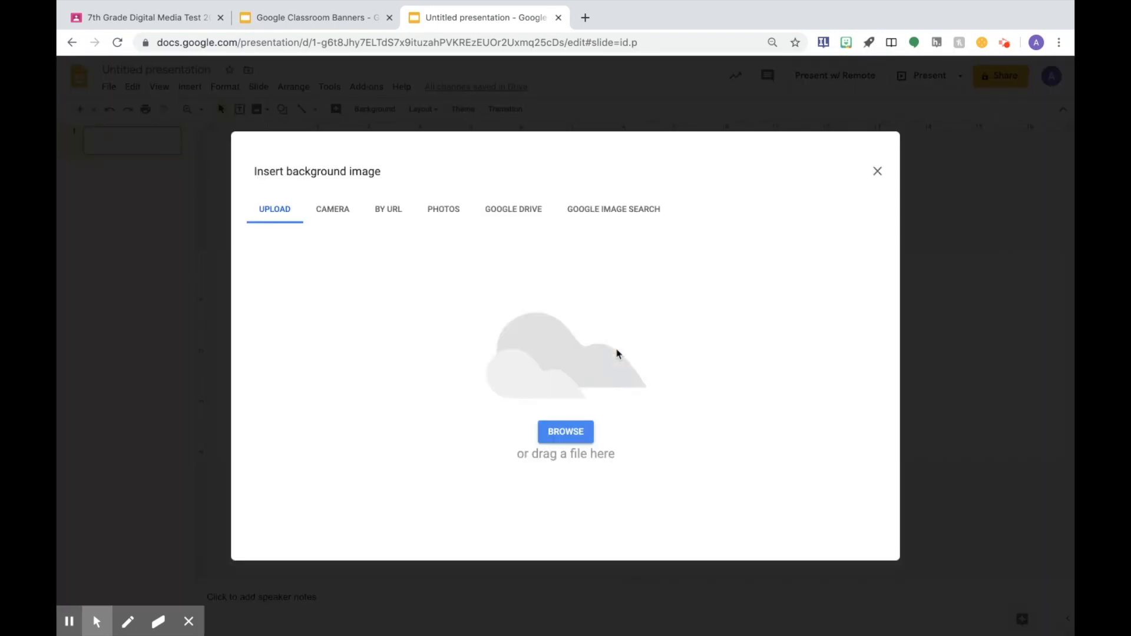
left_click(622, 209)
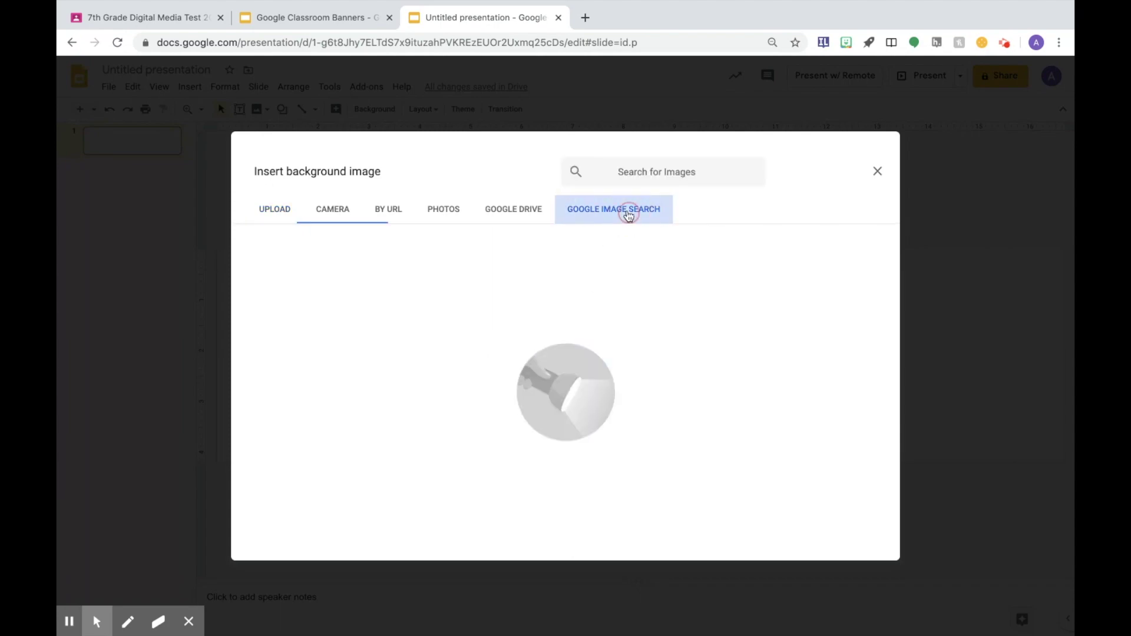
left_click(299, 18)
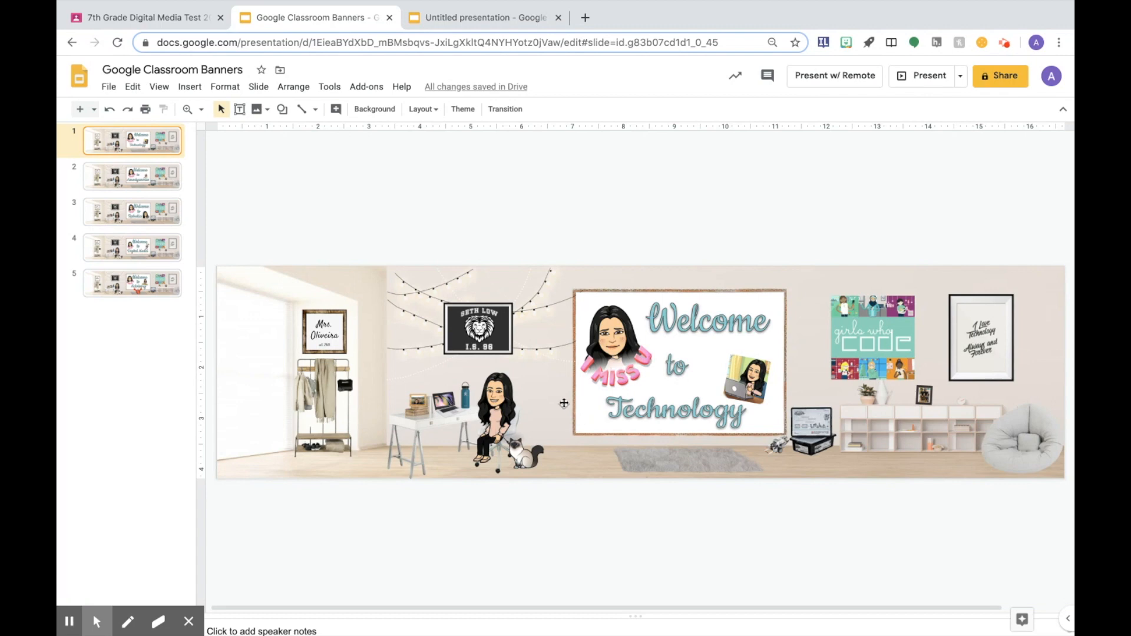
left_click(491, 19)
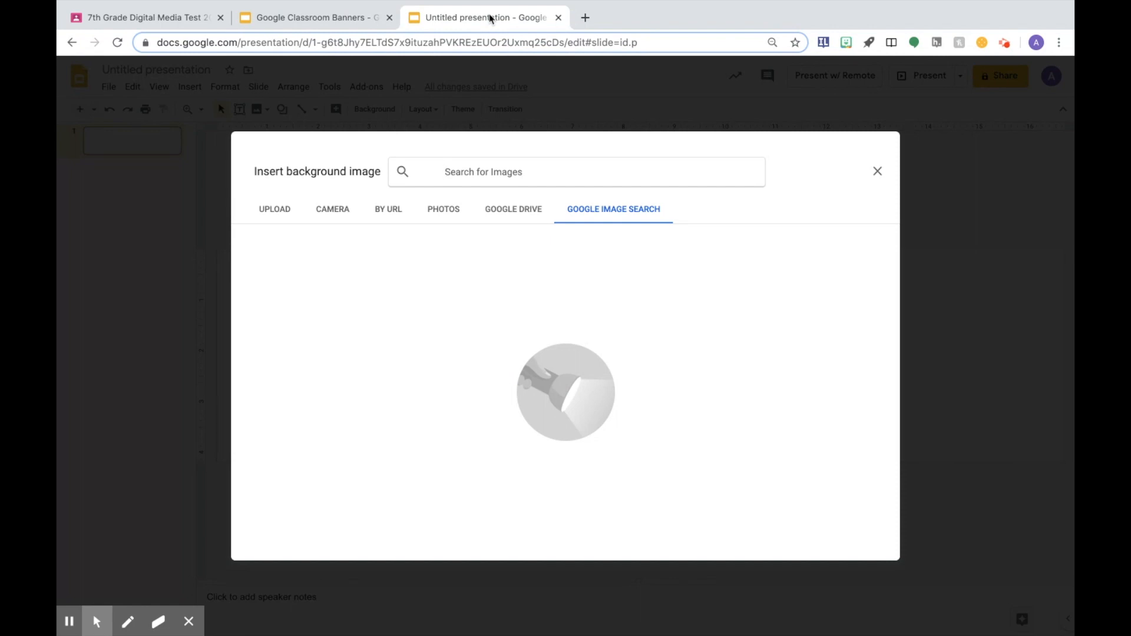
type("li")
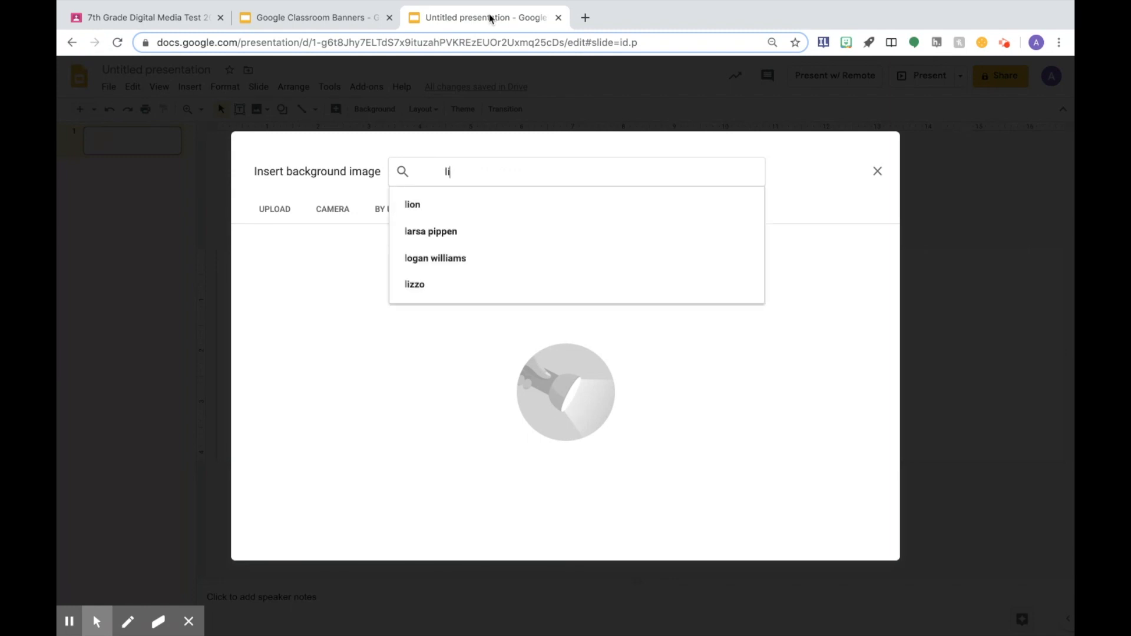
type("vings")
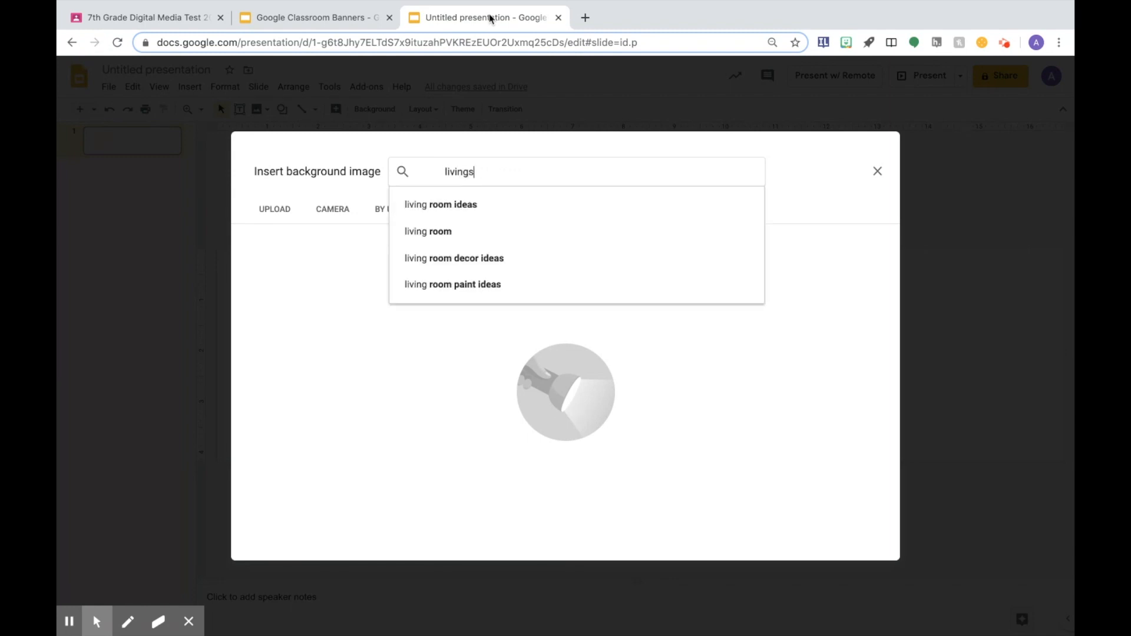
type("pace background")
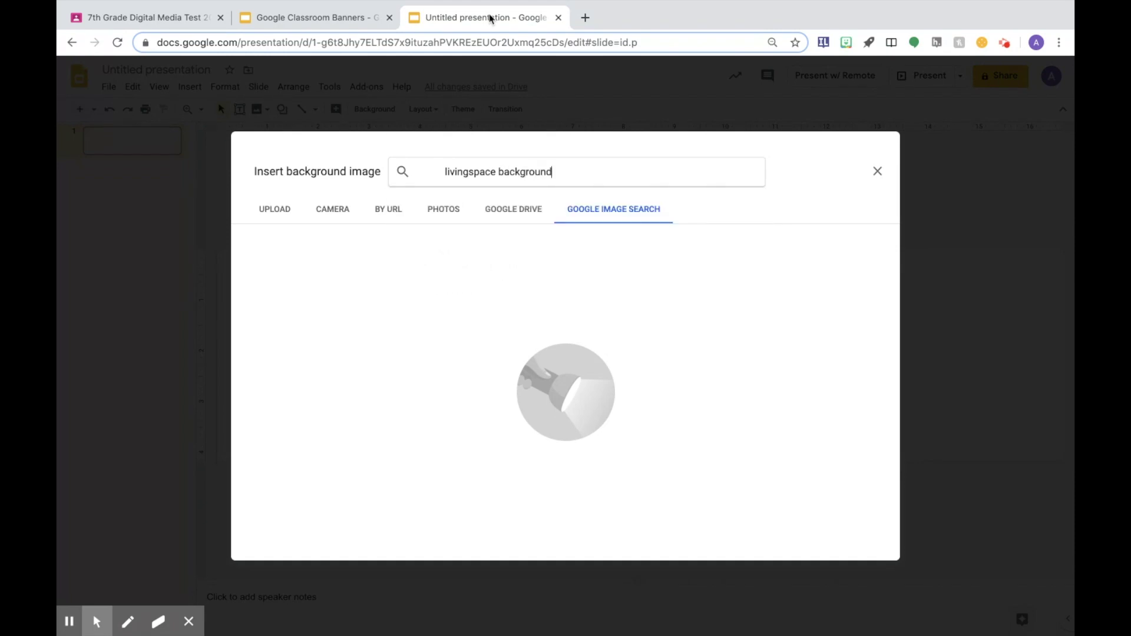
key("Return")
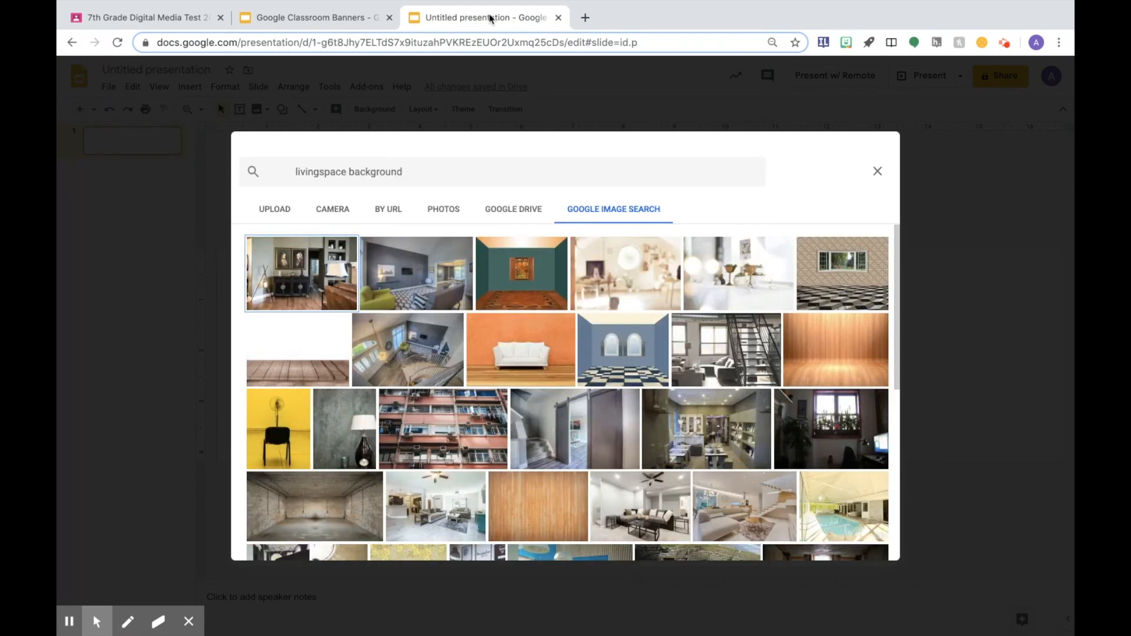
scroll(660, 320, "down", 3)
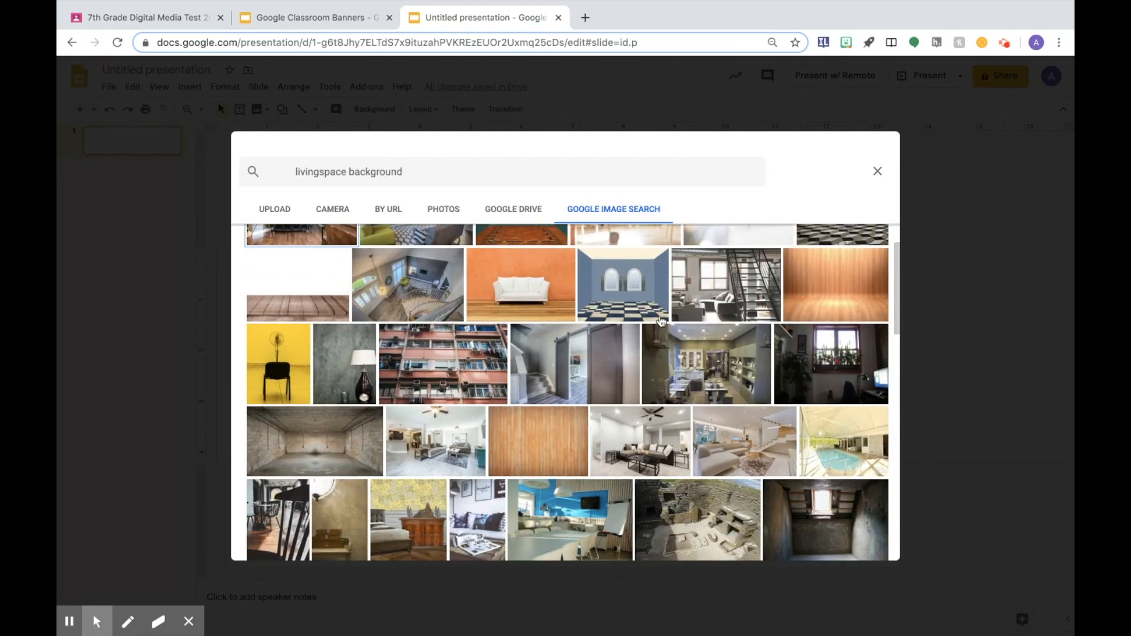
scroll(660, 321, "up", 3)
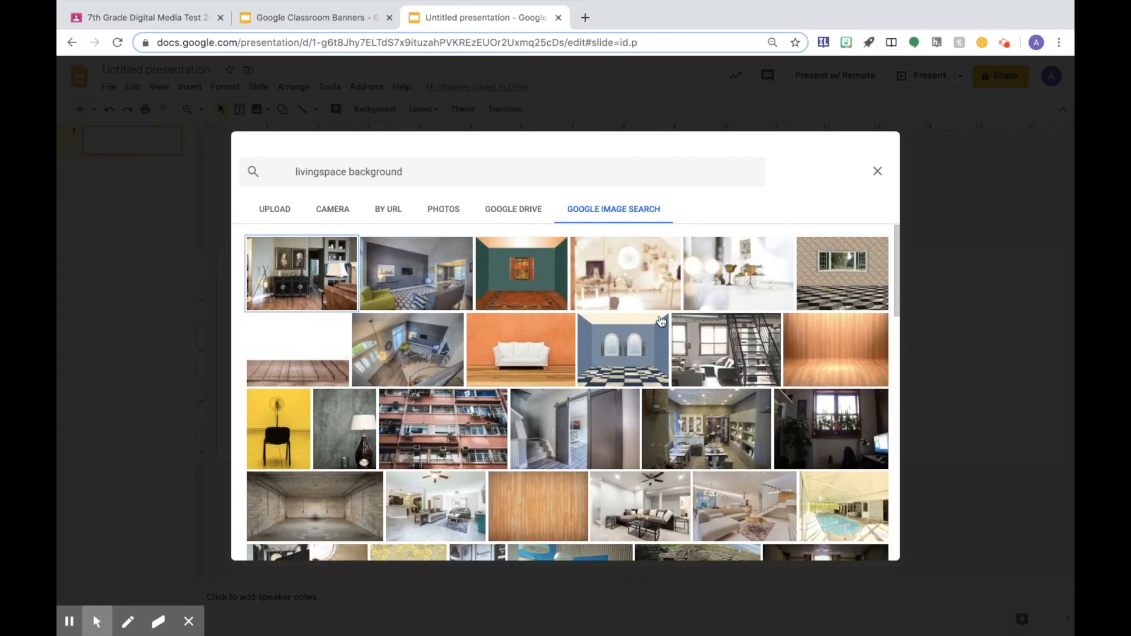
Insert the white sofa on orange wall photo as the slide background
left_click(559, 344)
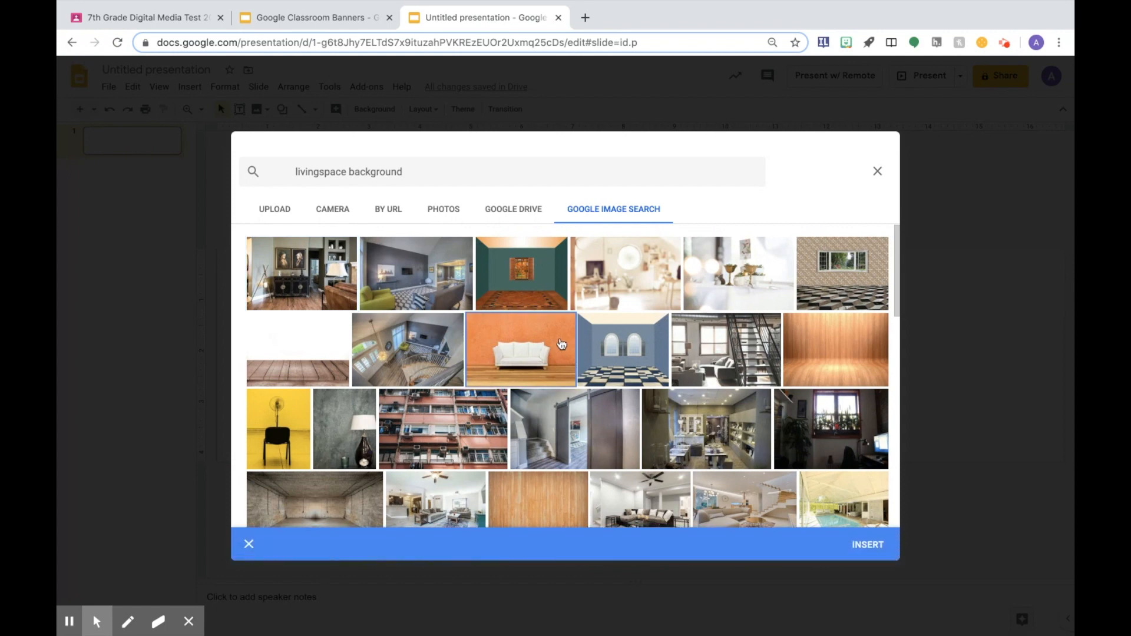
left_click(868, 545)
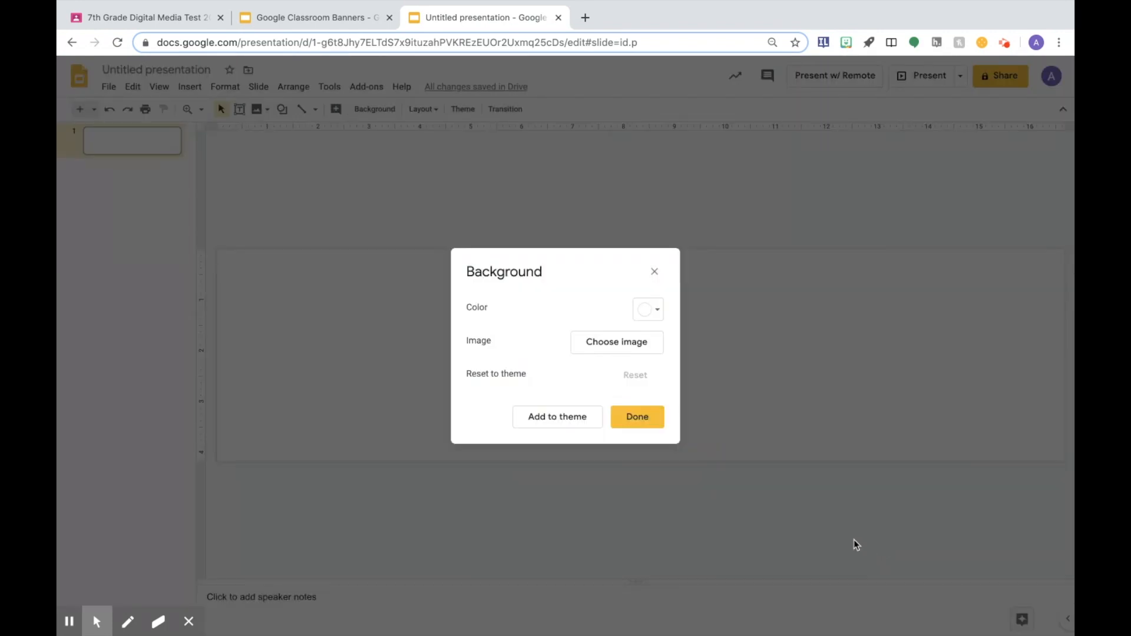
Finish the background change, then reopen the background settings
left_click(652, 423)
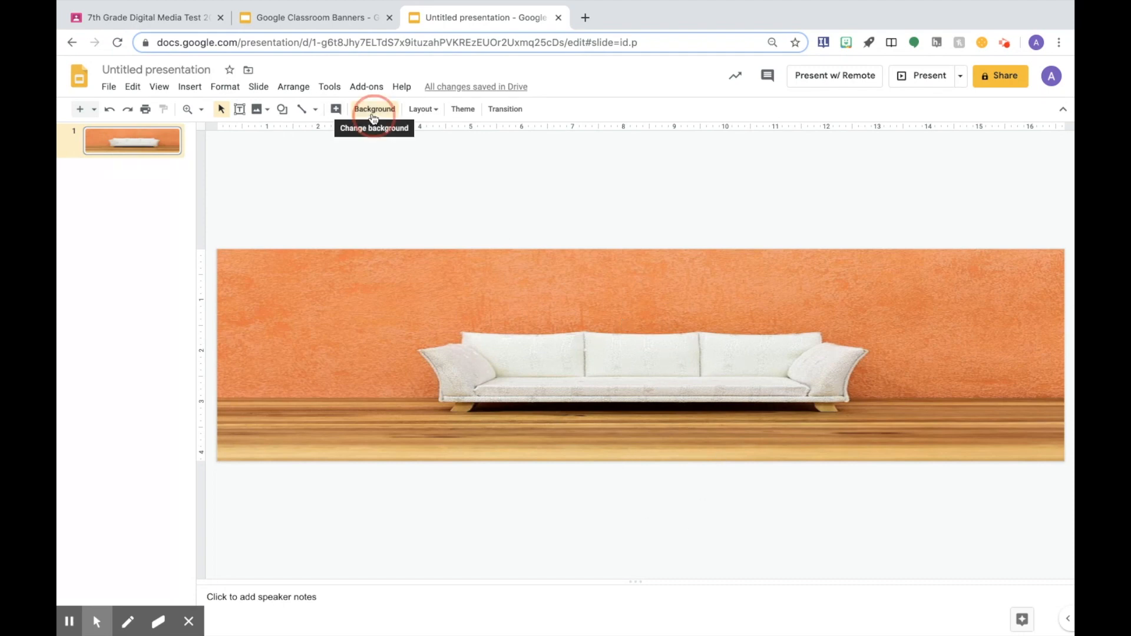
left_click(374, 108)
Replace the background with the plain white wall and wood floor photo
left_click(627, 340)
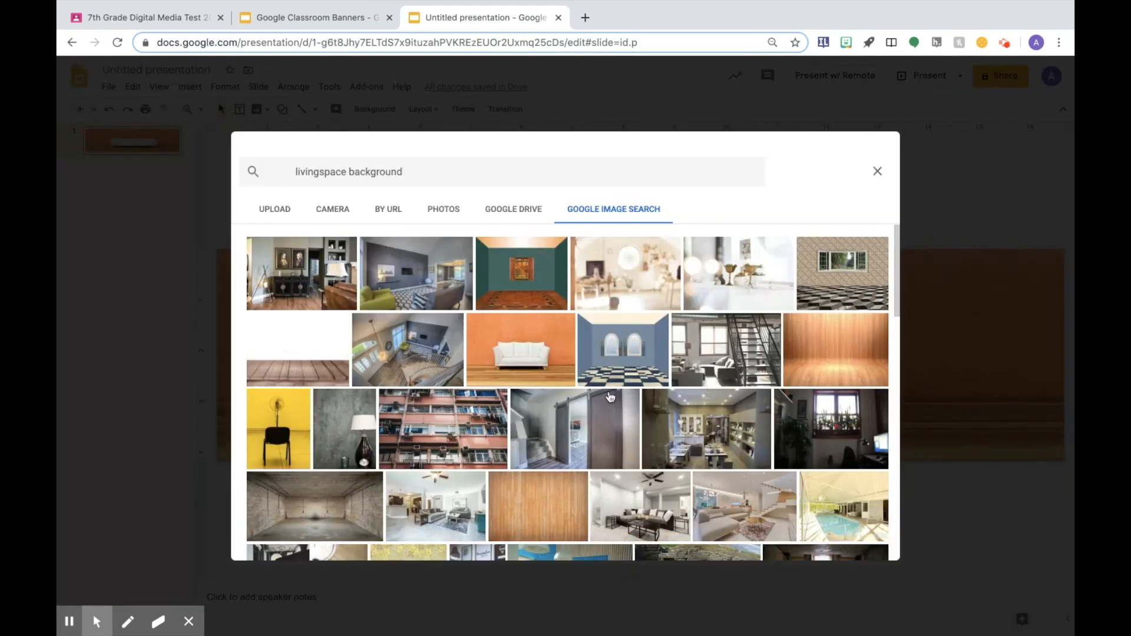
scroll(610, 398, "down", 3)
scroll(610, 420, "down", 3)
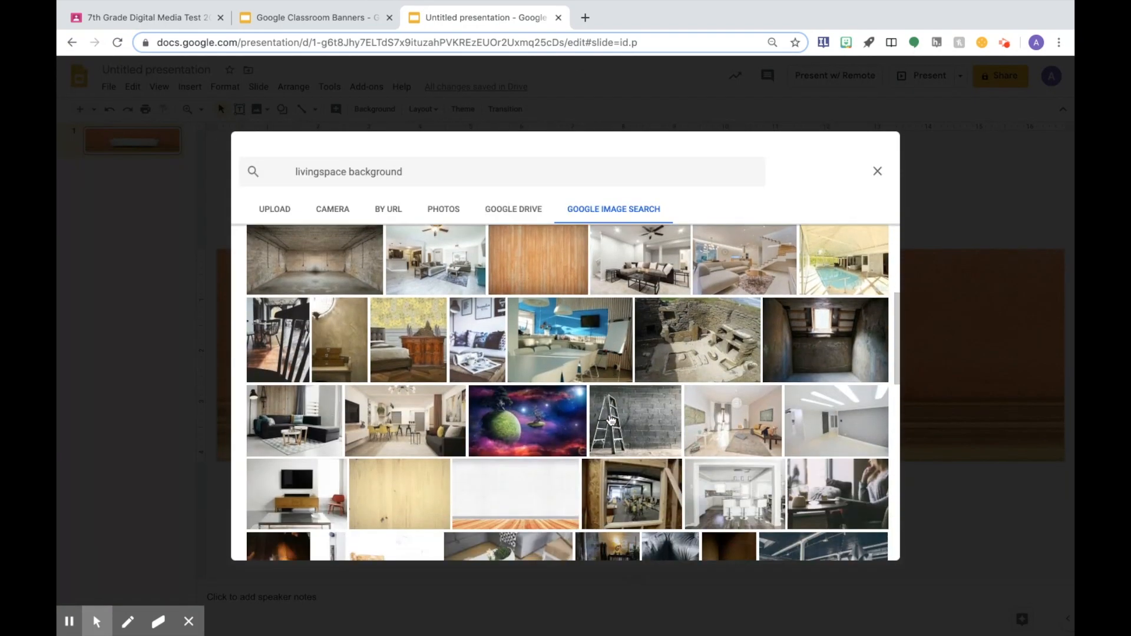
scroll(609, 420, "down", 3)
scroll(610, 419, "down", 3)
scroll(611, 419, "down", 2)
scroll(610, 420, "down", 3)
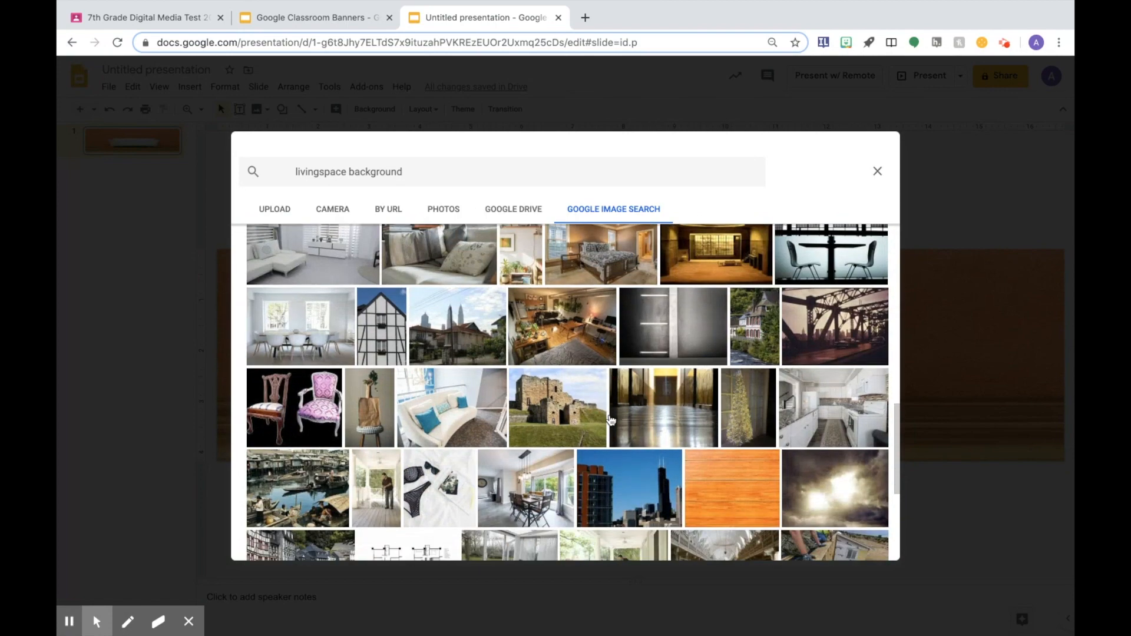
scroll(610, 420, "down", 3)
scroll(609, 420, "down", 2)
scroll(610, 420, "down", 3)
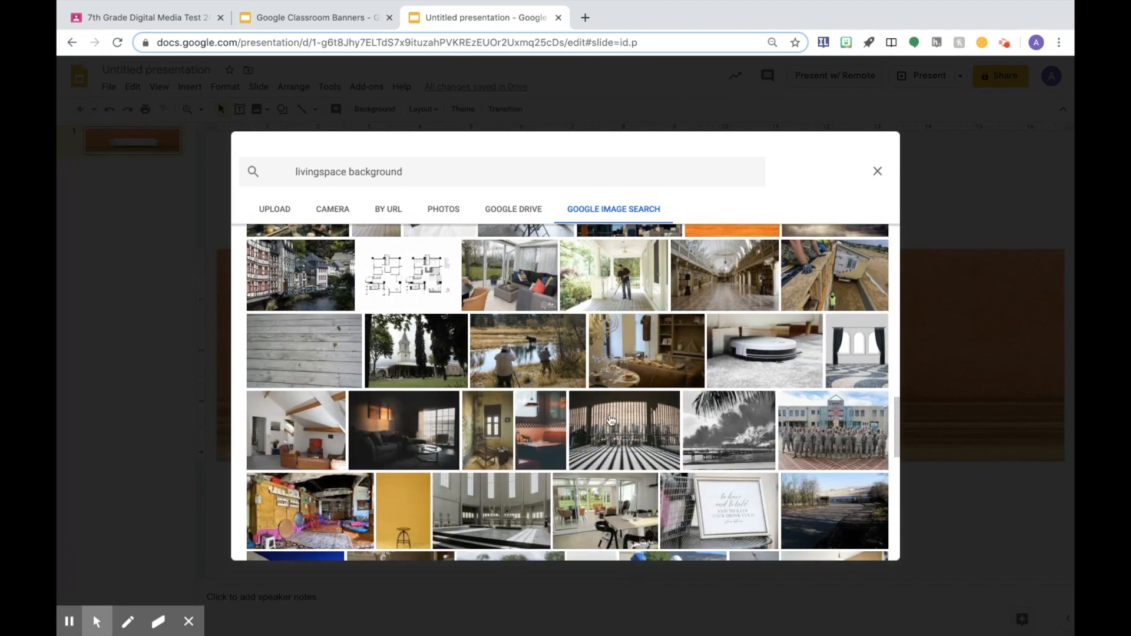
scroll(610, 419, "down", 3)
scroll(611, 419, "down", 3)
scroll(610, 420, "down", 2)
scroll(610, 420, "down", 2)
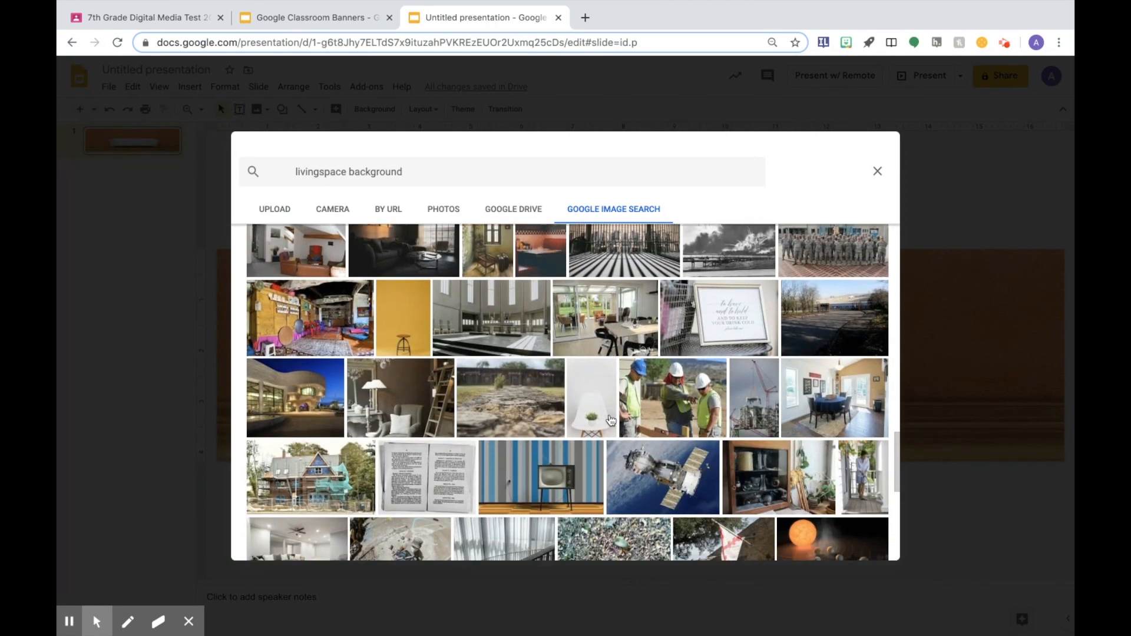
scroll(610, 420, "down", 3)
scroll(610, 420, "down", 3)
scroll(609, 420, "down", 2)
scroll(609, 420, "up", 3)
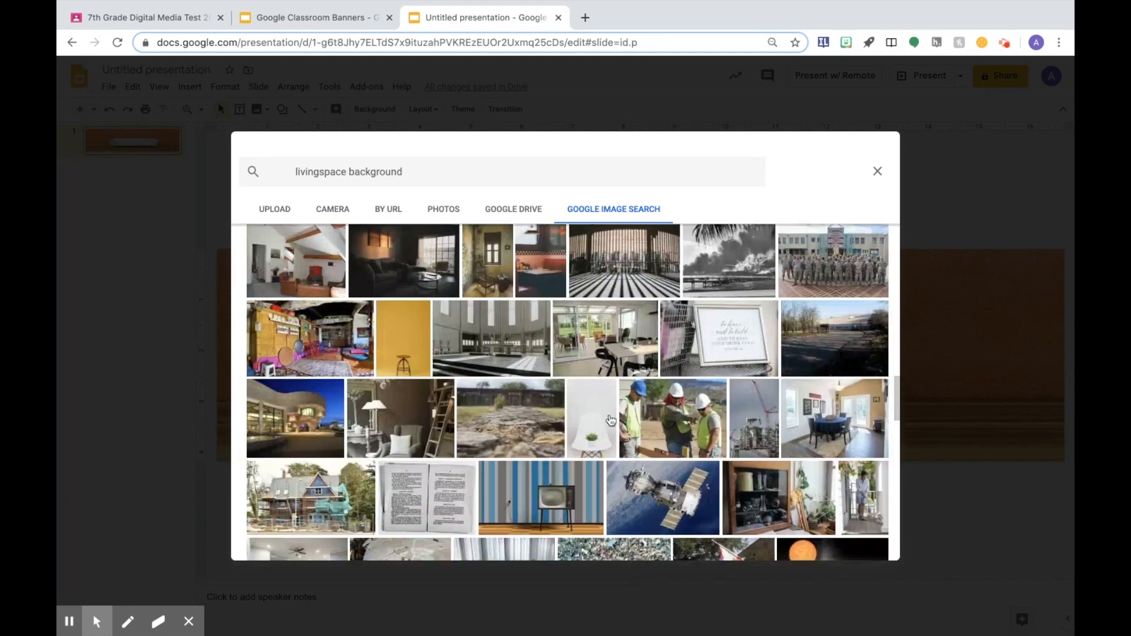
scroll(610, 420, "up", 3)
scroll(611, 420, "up", 3)
scroll(610, 420, "up", 3)
scroll(609, 420, "up", 3)
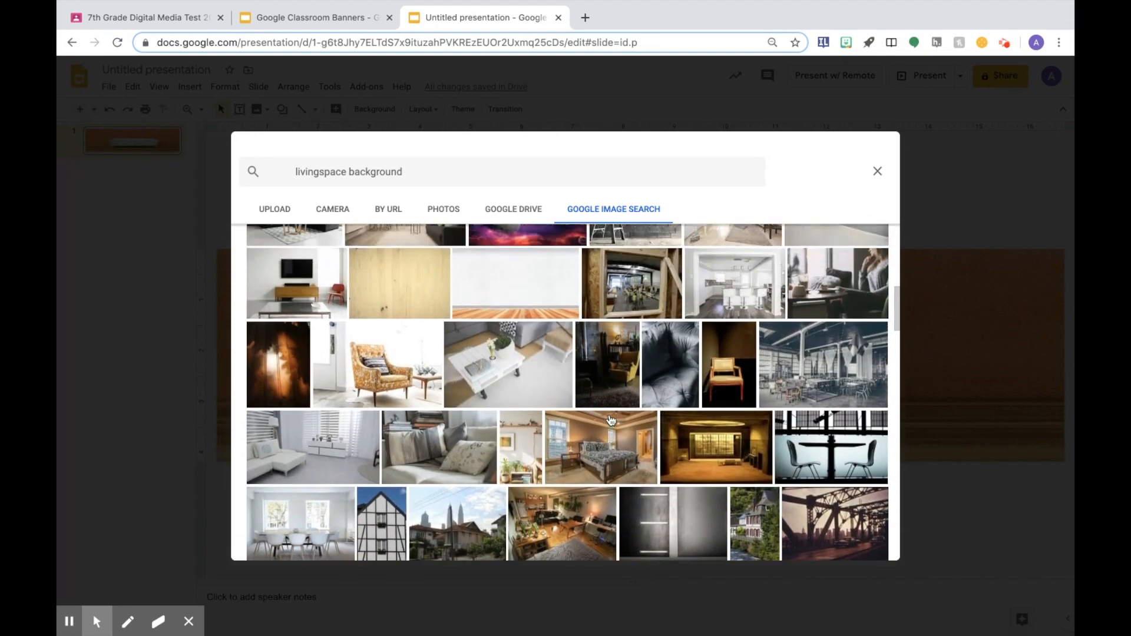
scroll(611, 420, "up", 3)
left_click(544, 460)
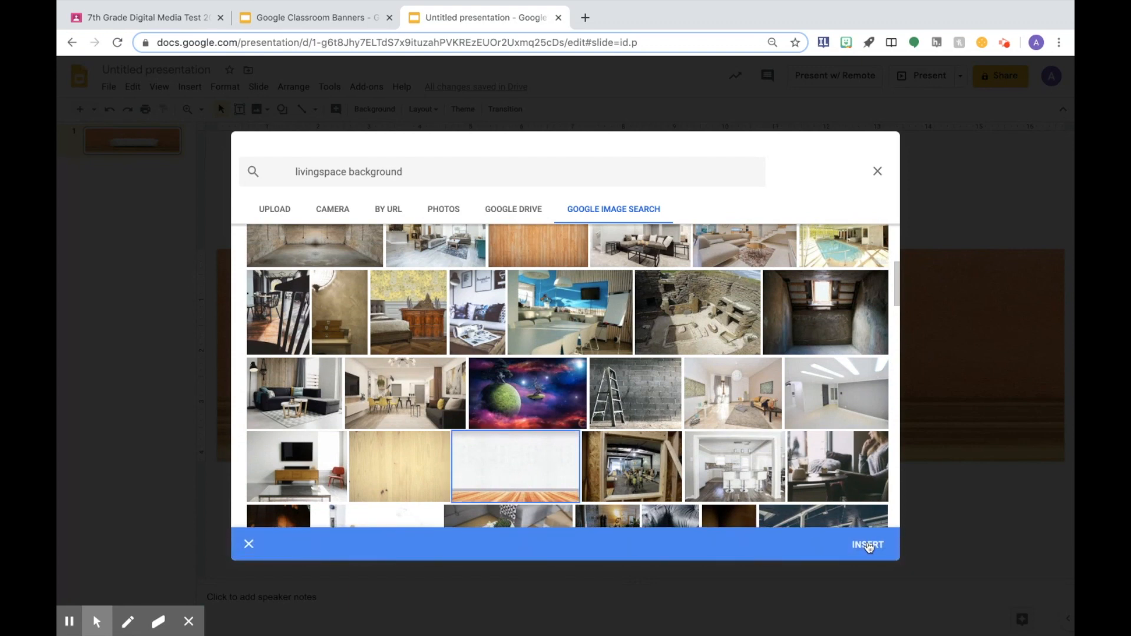
left_click(867, 545)
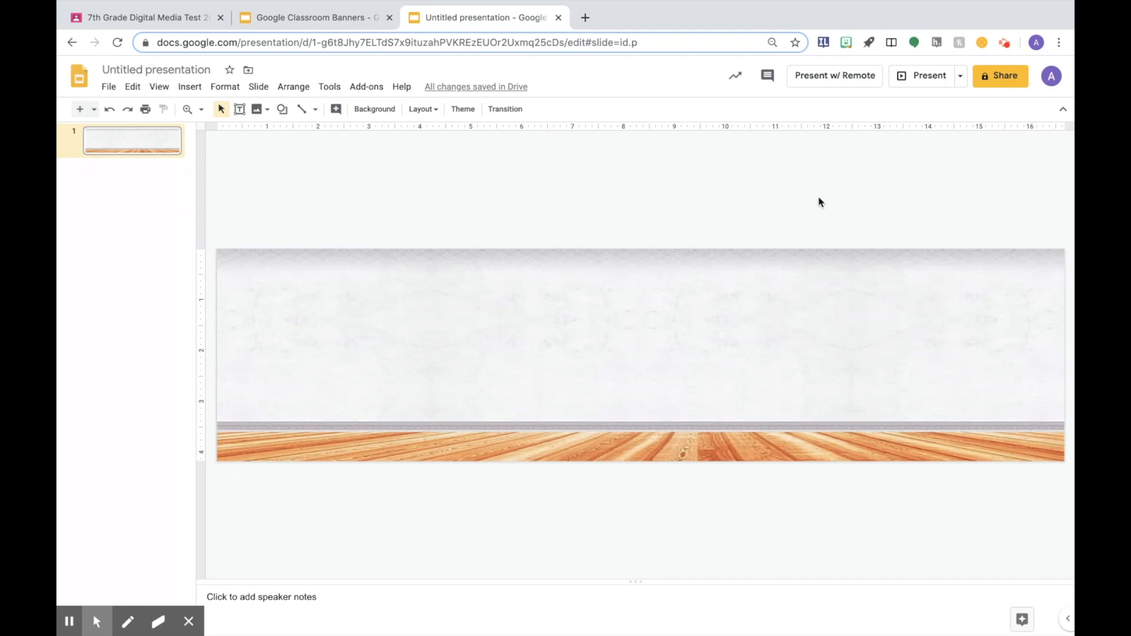
Find a waving sticker in the Bitmoji extension and copy its image
left_click(847, 43)
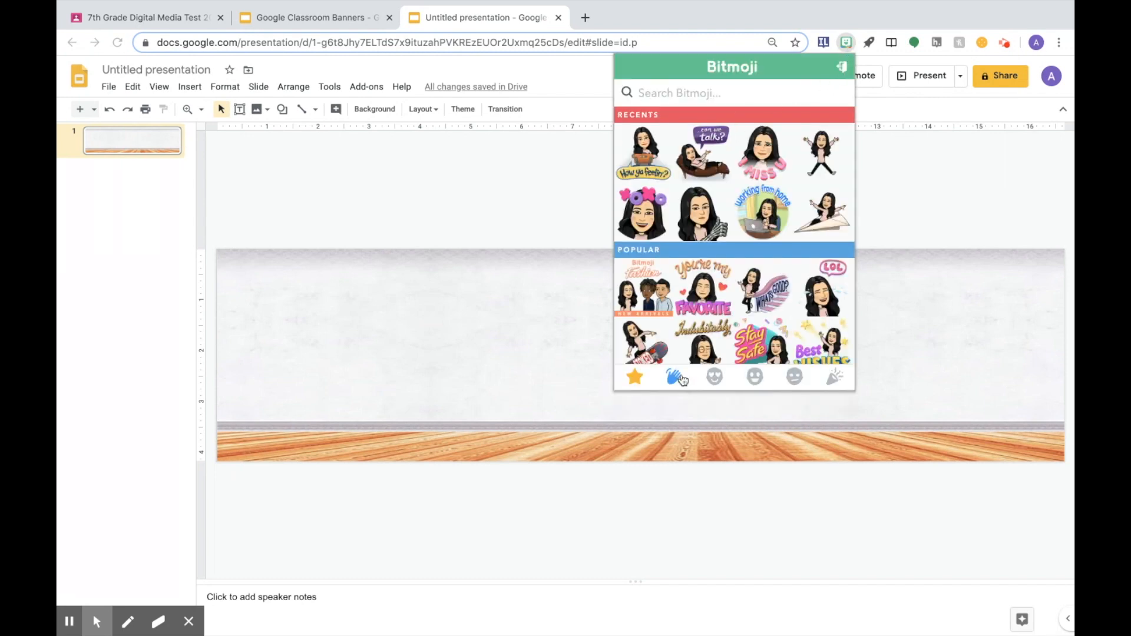
left_click(675, 377)
scroll(746, 296, "down", 3)
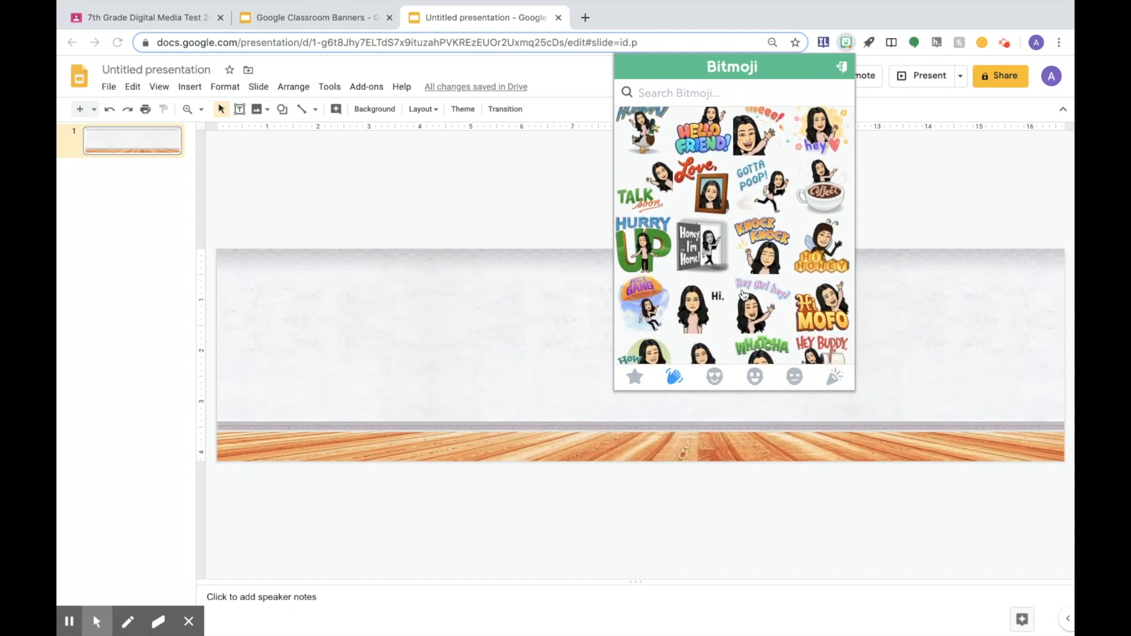
scroll(745, 296, "down", 3)
scroll(745, 296, "down", 2)
scroll(744, 297, "down", 2)
scroll(745, 296, "down", 3)
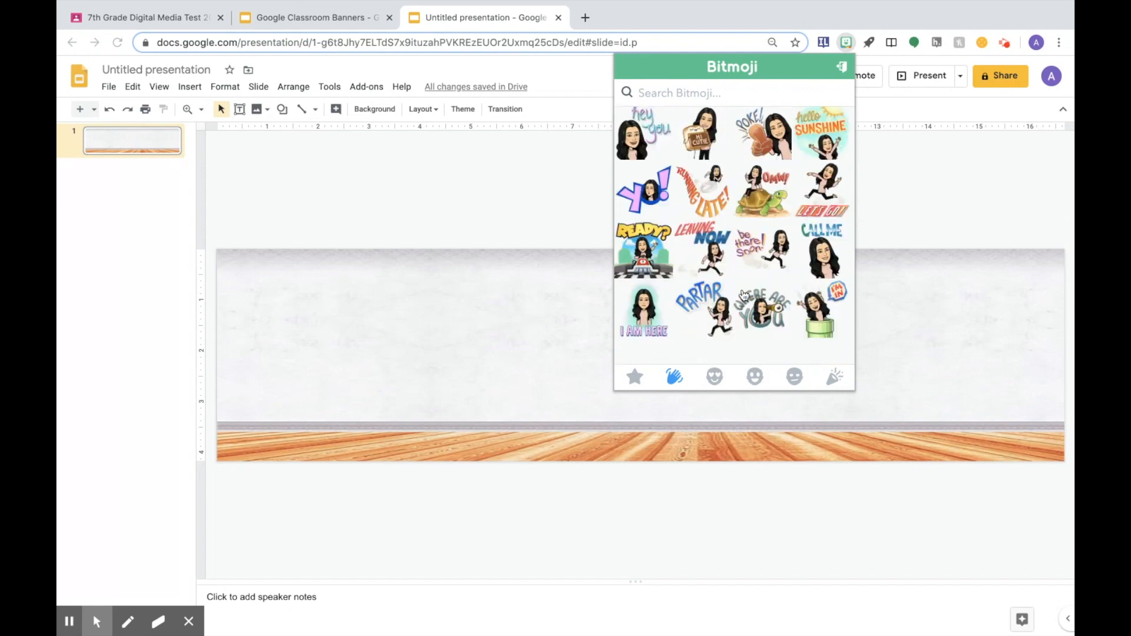
scroll(745, 296, "down", 3)
scroll(745, 296, "down", 3)
scroll(745, 295, "down", 3)
scroll(744, 296, "up", 5)
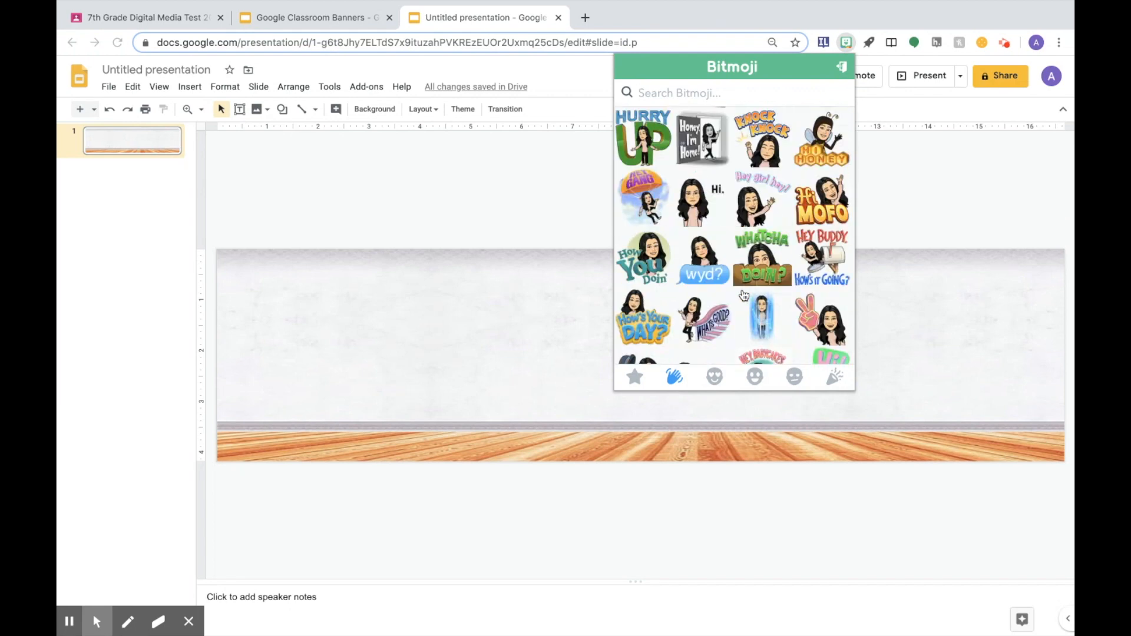
scroll(745, 265, "up", 3)
left_click(681, 93)
type("wave")
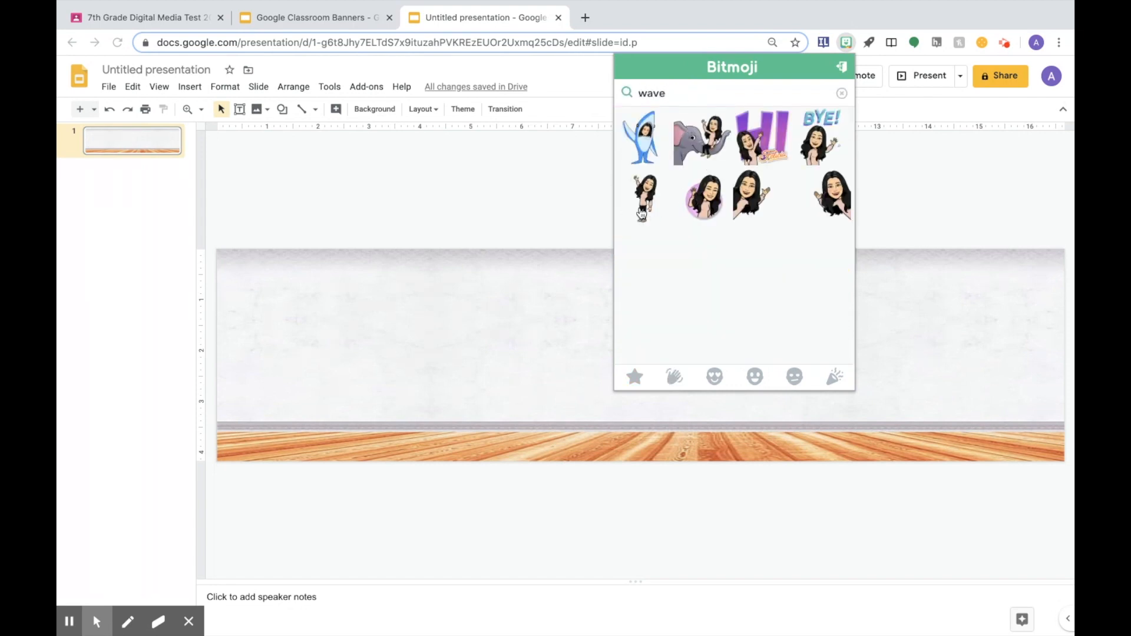
right_click(641, 204)
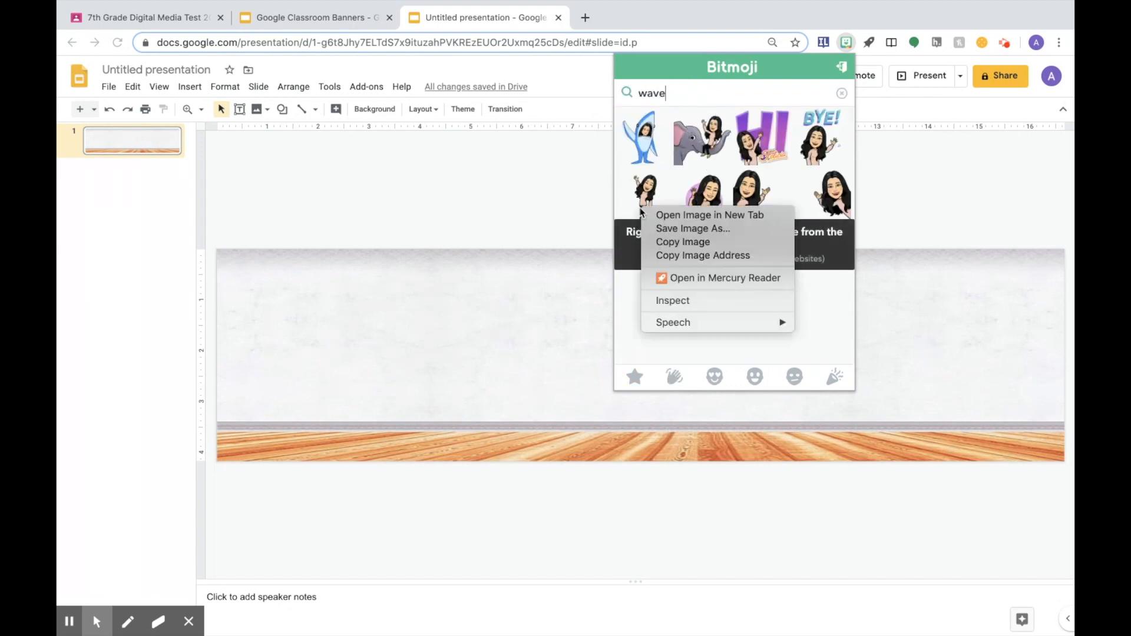
left_click(724, 244)
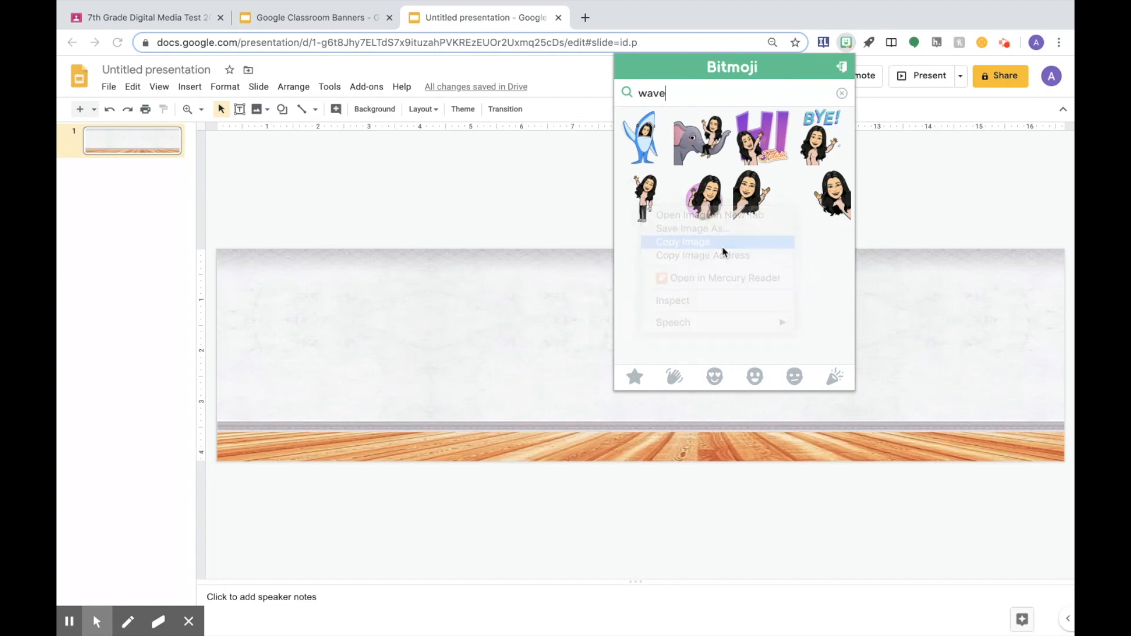
Paste the waving Bitmoji, shrink it and stand it on the floor right of centre
left_click(565, 372)
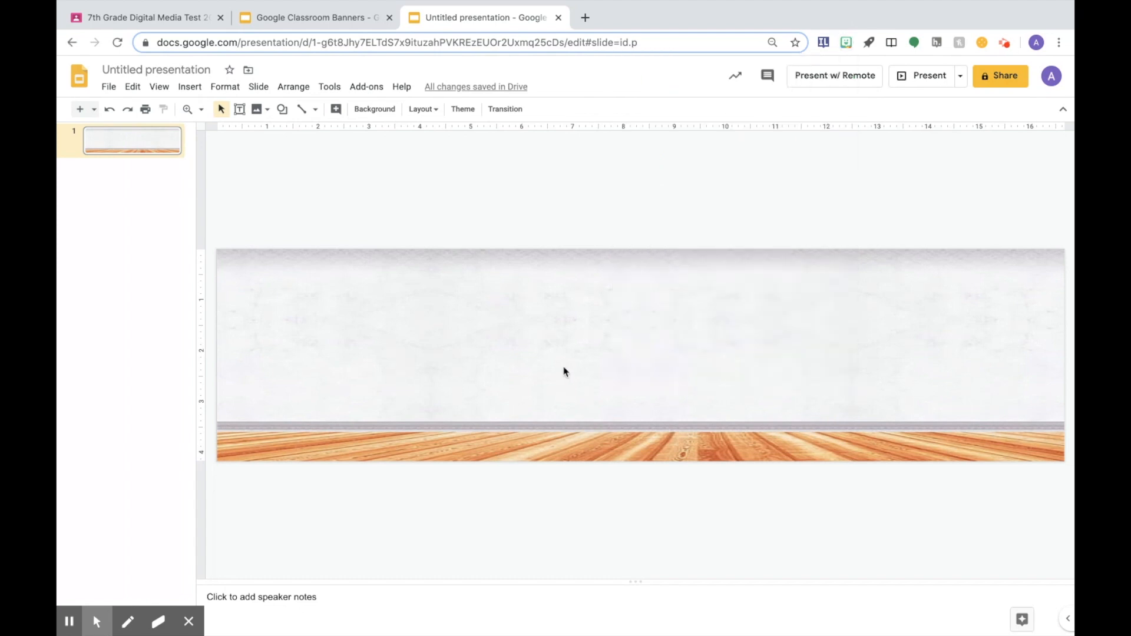
key("ctrl+v")
mouse_move(565, 371)
left_mouse_down()
mouse_move(852, 333)
mouse_move(804, 323)
left_mouse_up()
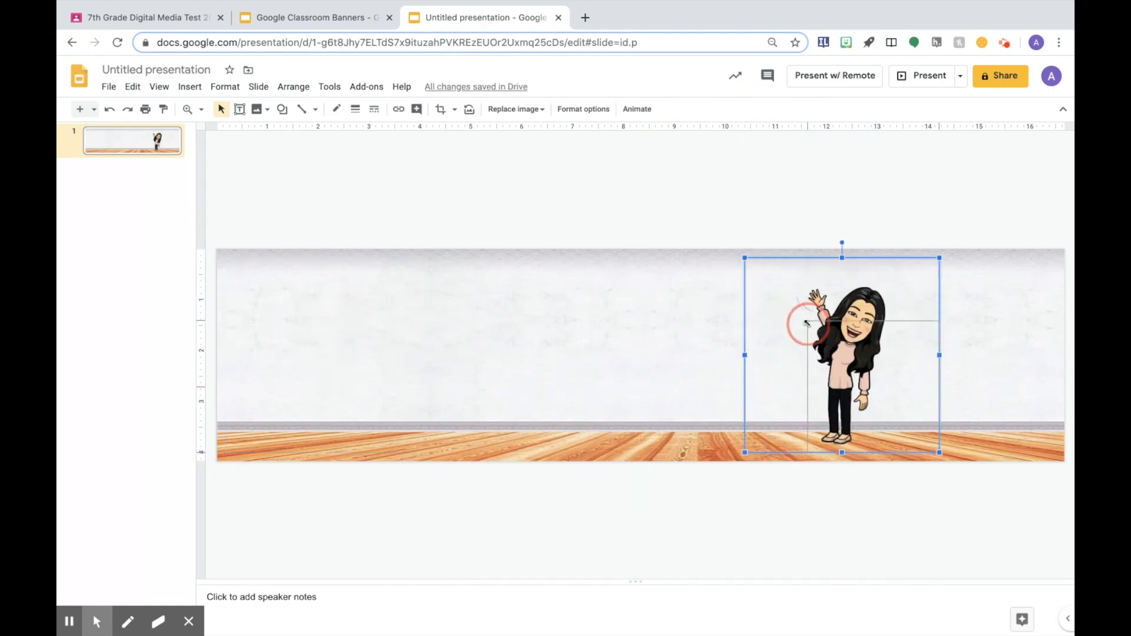
left_click_drag(744, 258, 700, 338)
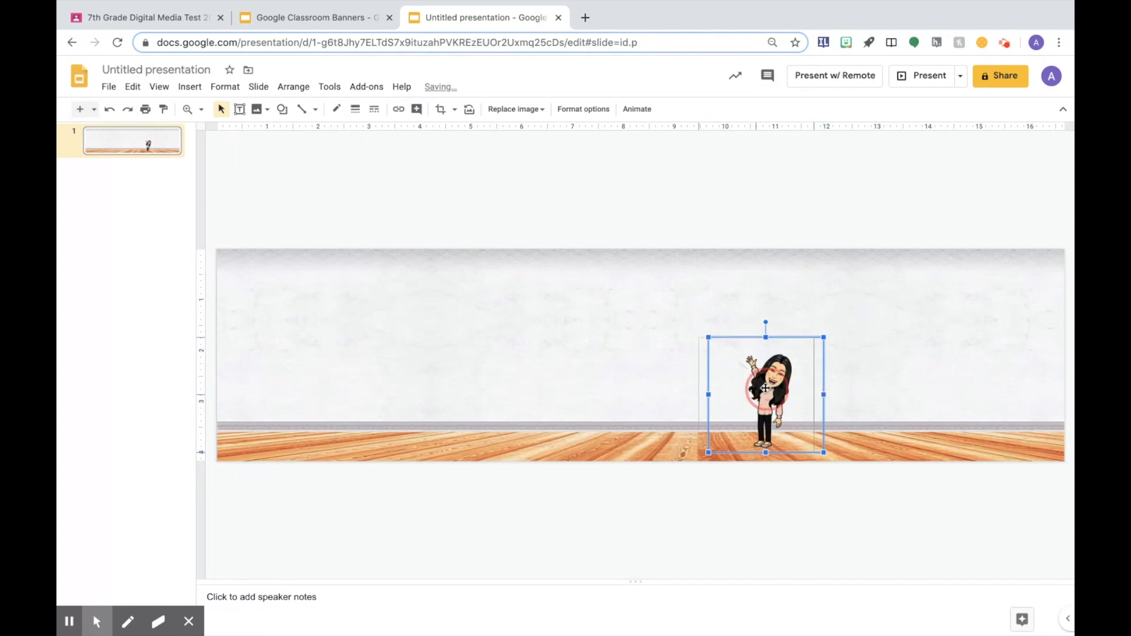
left_click(771, 190)
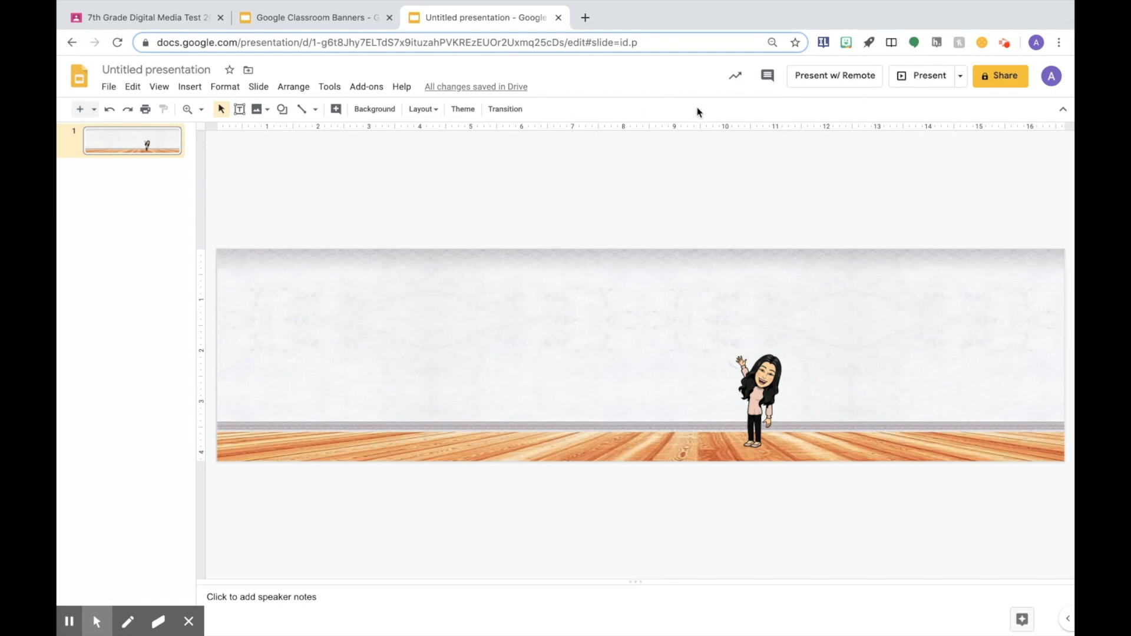
left_click(585, 17)
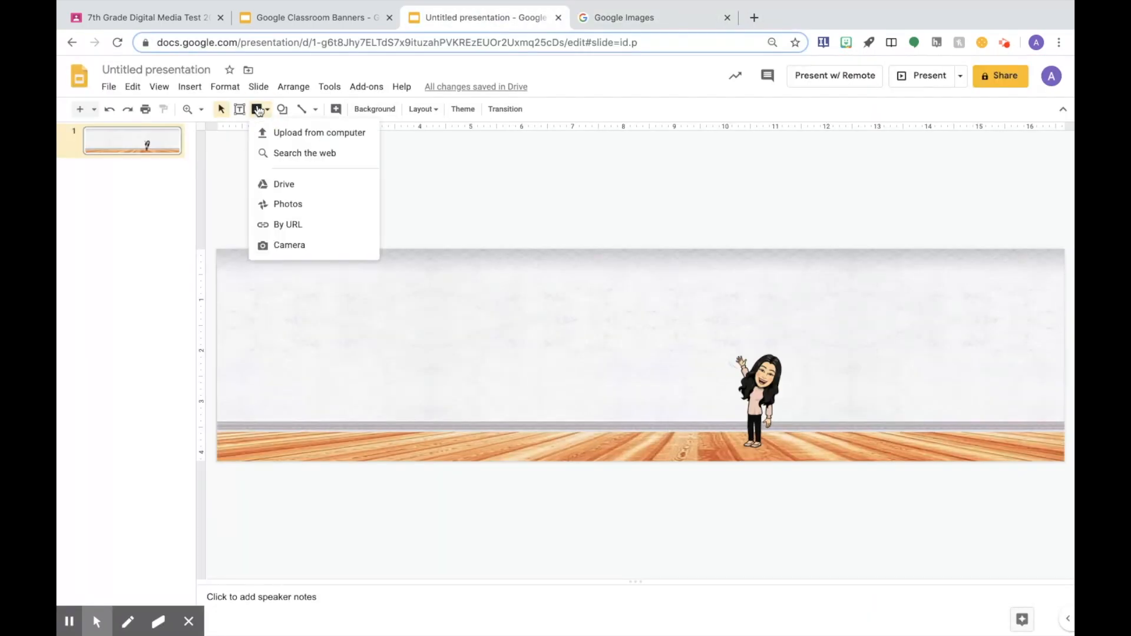
Search Google Images for 'purple couch png' and copy the transparent modern sofa image
left_click(623, 18)
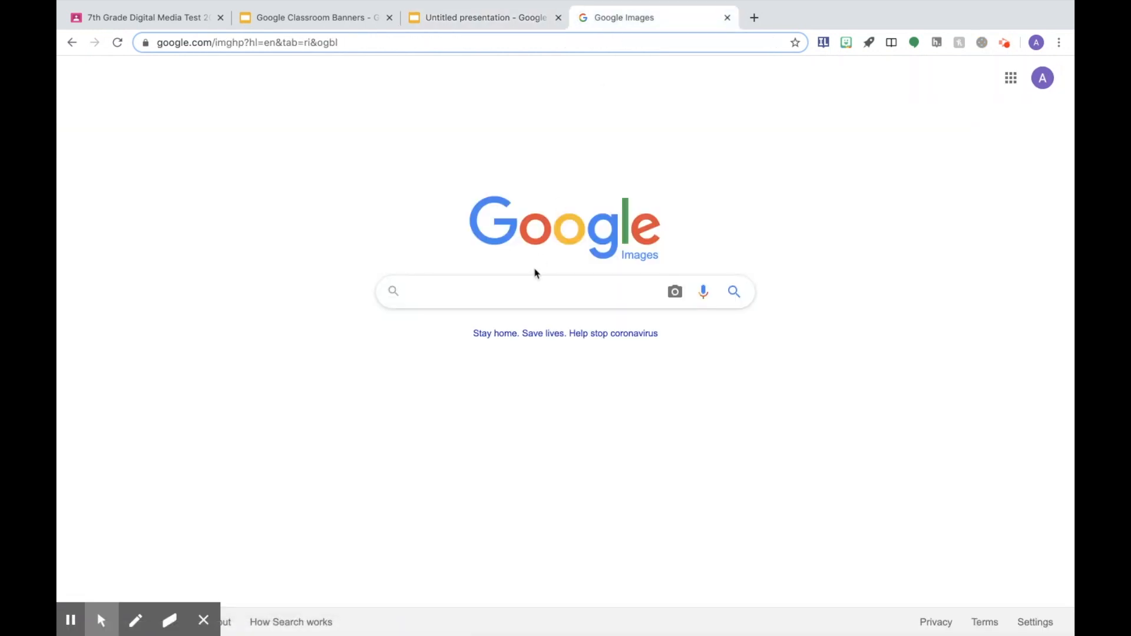
type("pu")
type("rple ")
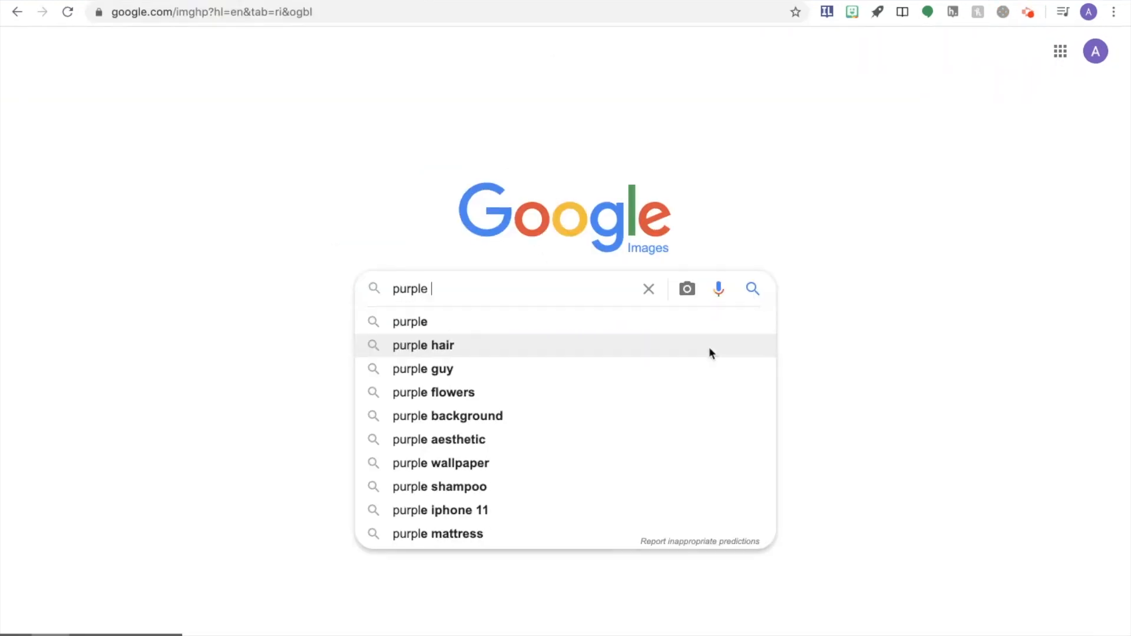
type("couch png")
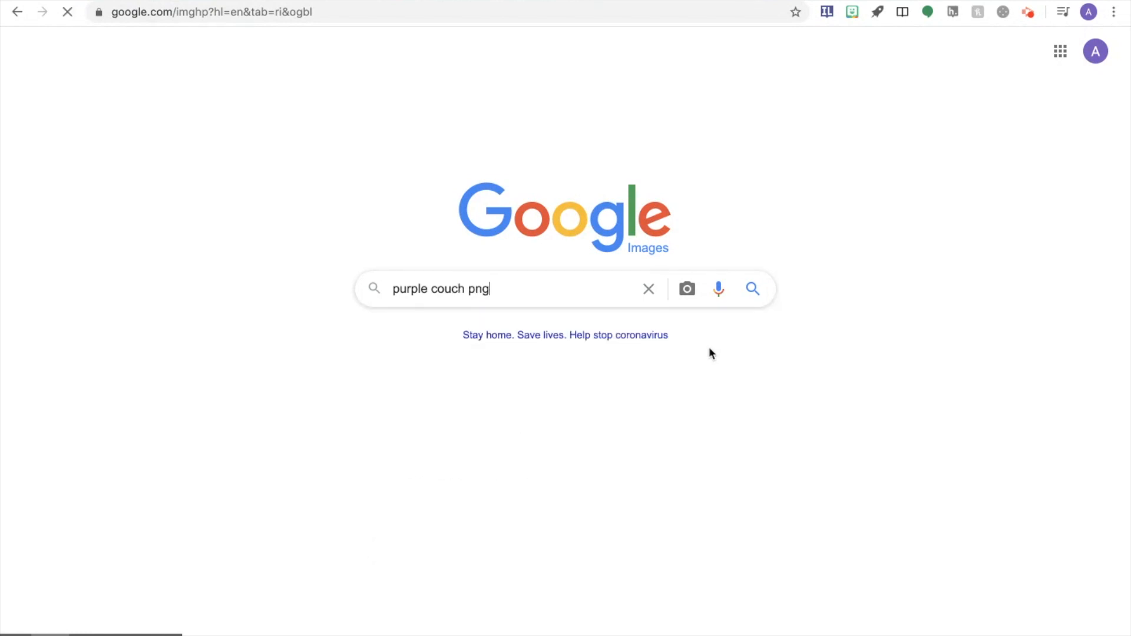
key("Return")
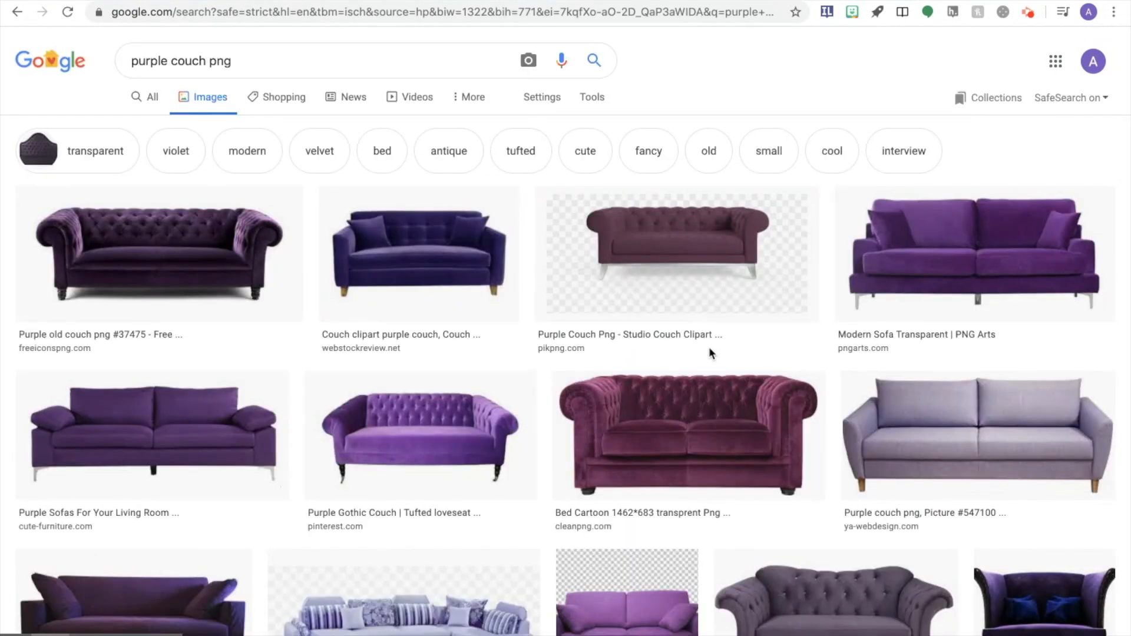
left_click(956, 251)
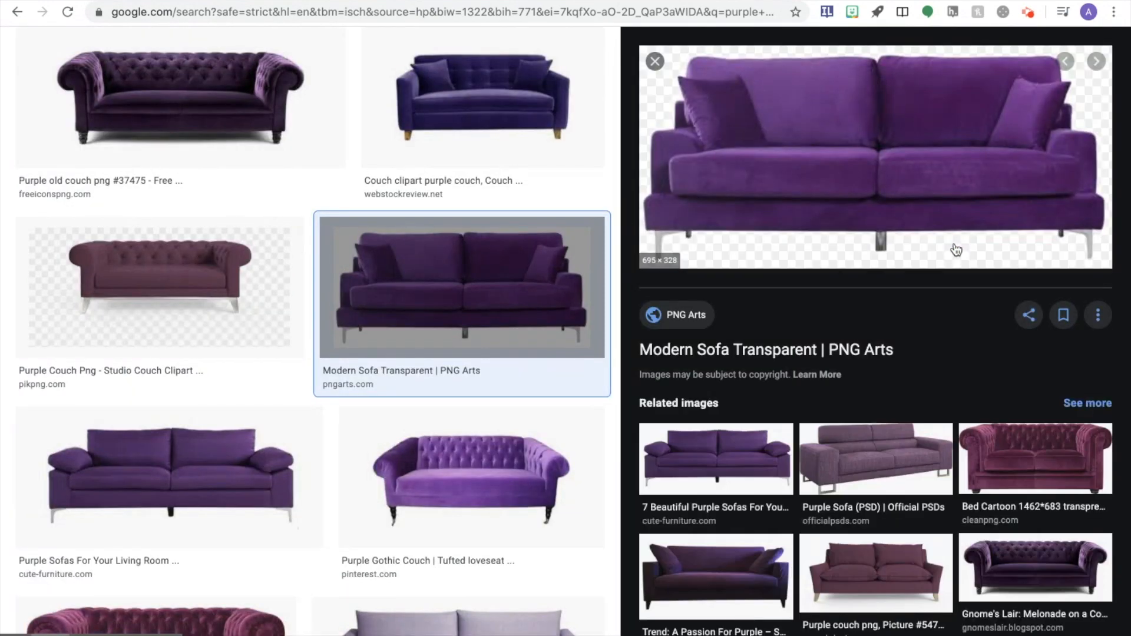
right_click(918, 187)
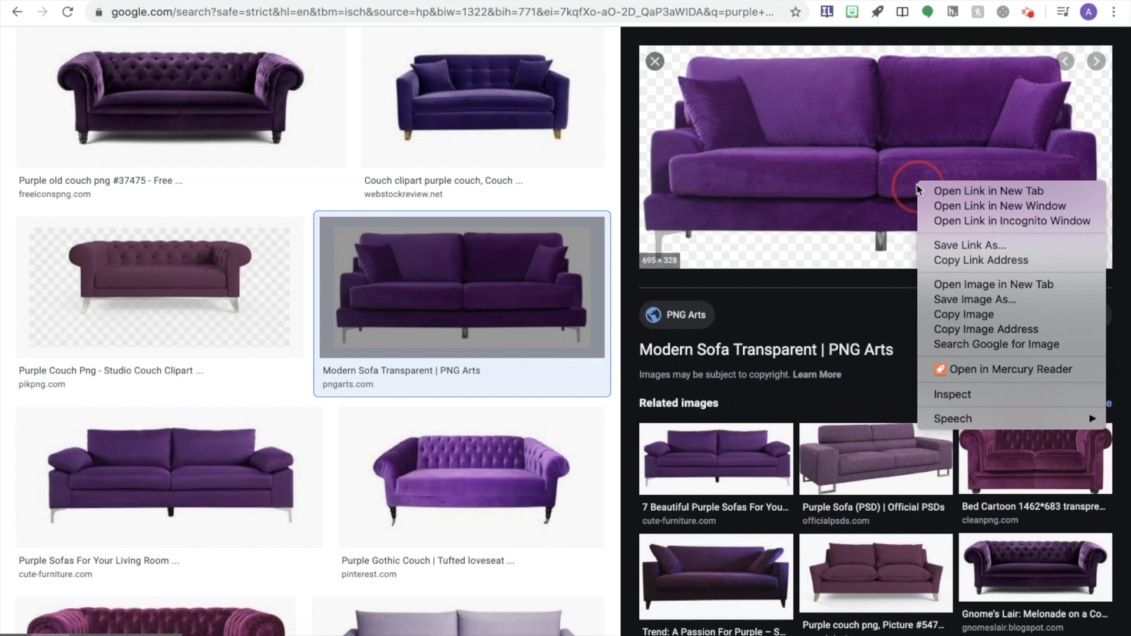
left_click(965, 314)
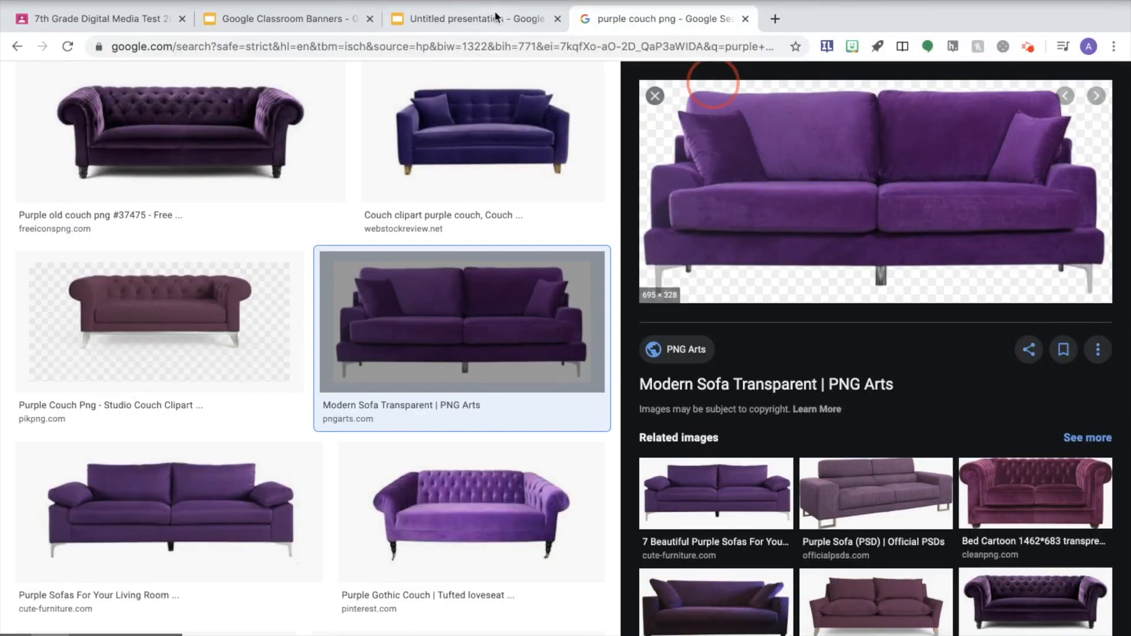
left_click(478, 19)
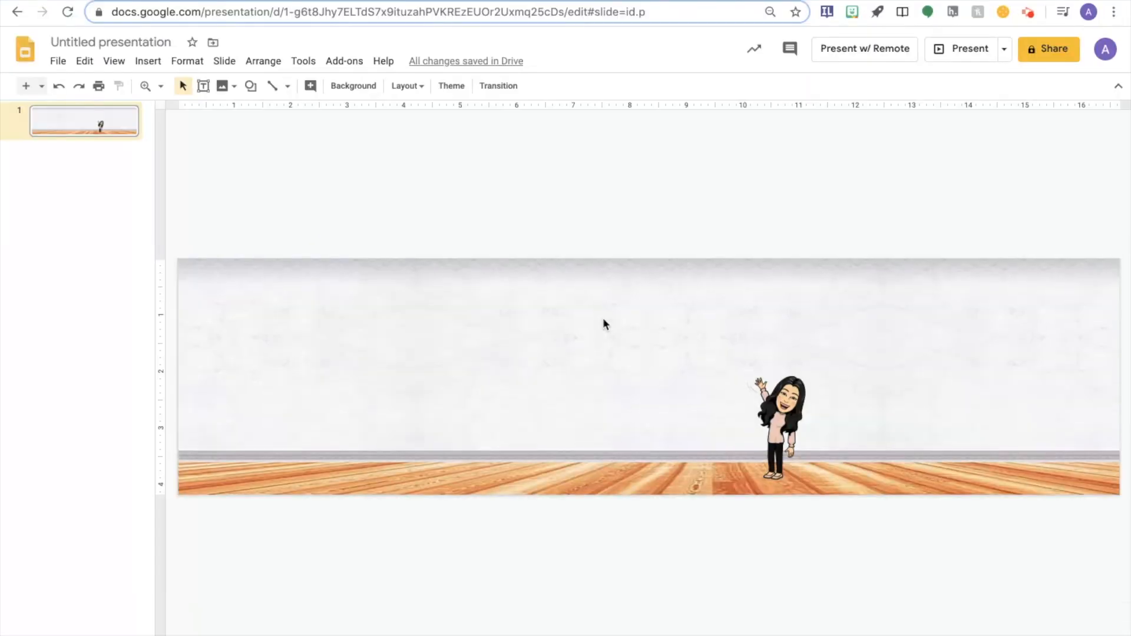
Paste the purple sofa, shrink it onto the floor at left and nudge the Bitmoji right
key("ctrl+v")
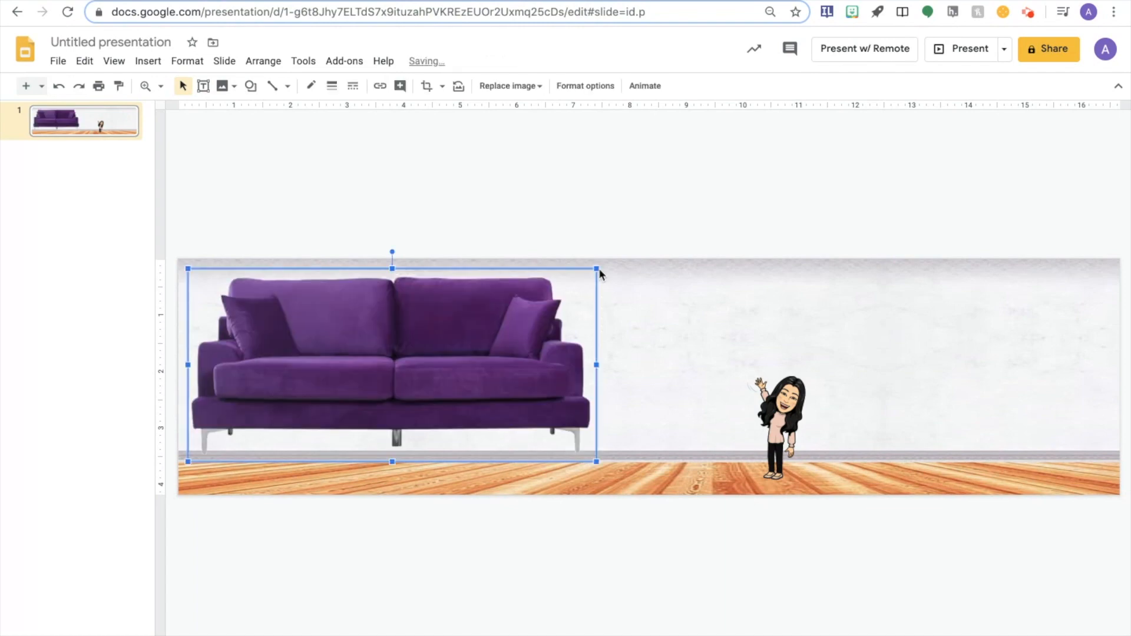
left_click_drag(597, 270, 424, 413)
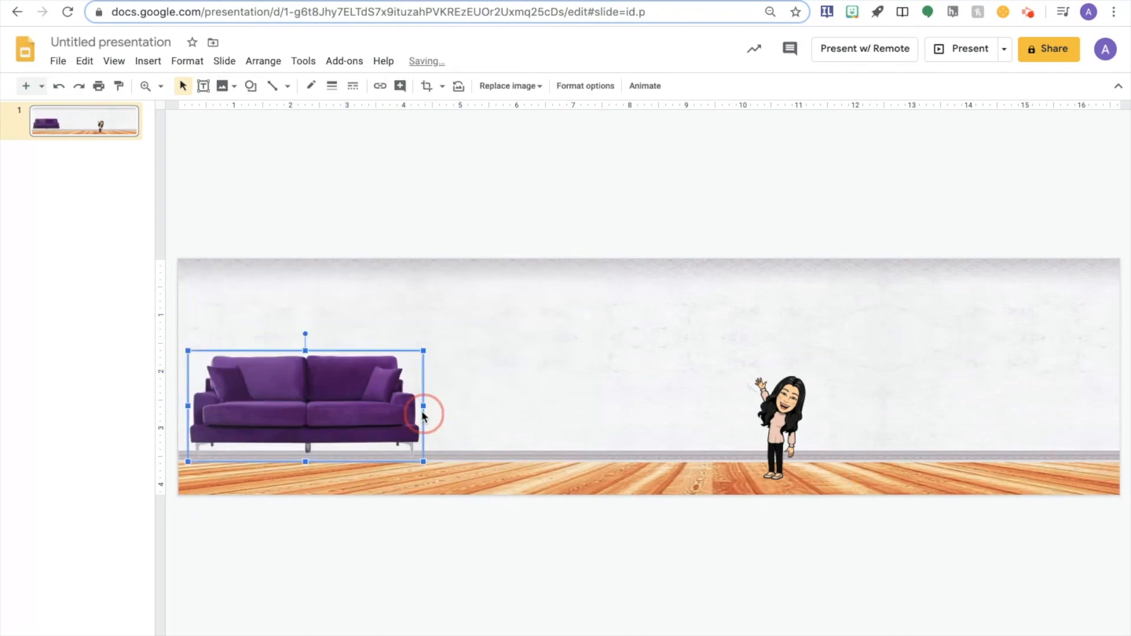
left_click_drag(337, 415, 390, 424)
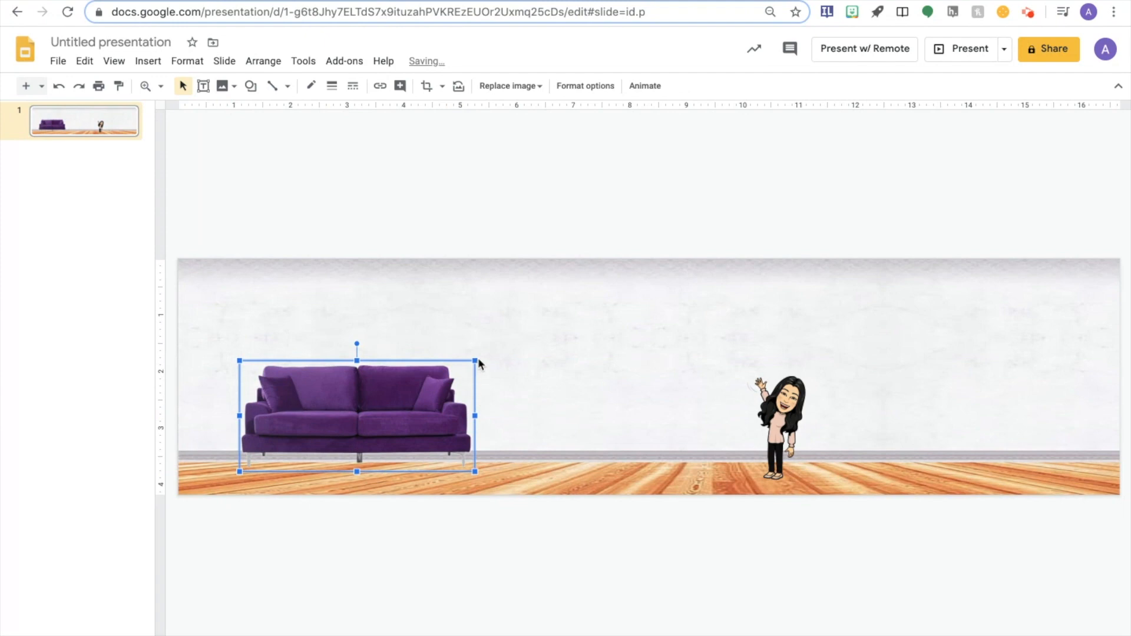
left_click_drag(476, 358, 458, 380)
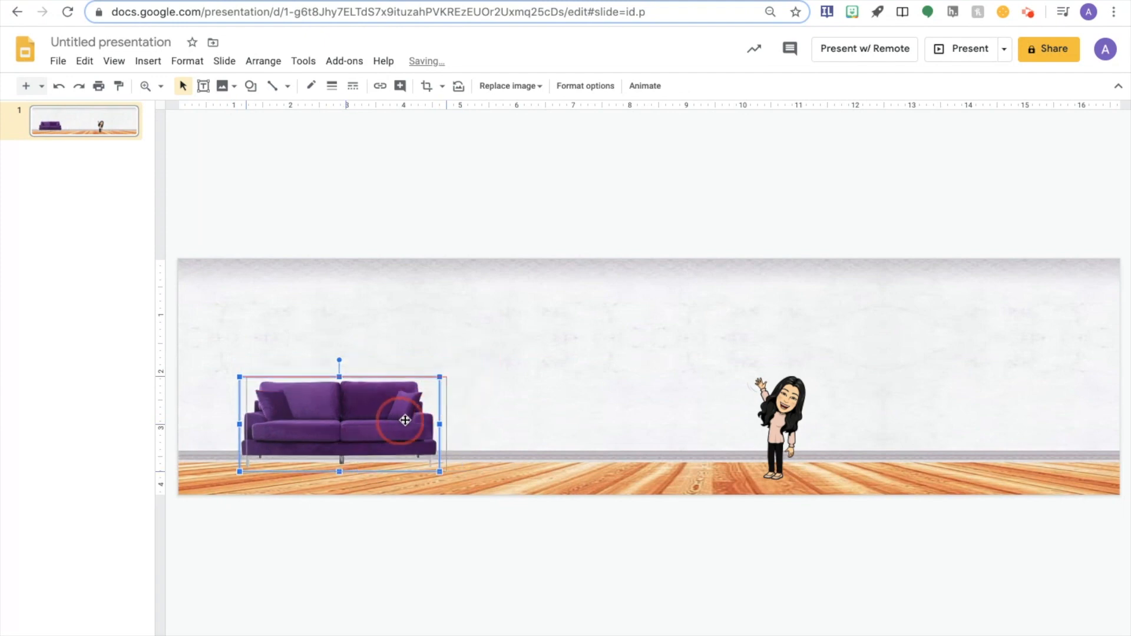
left_click_drag(389, 424, 409, 426)
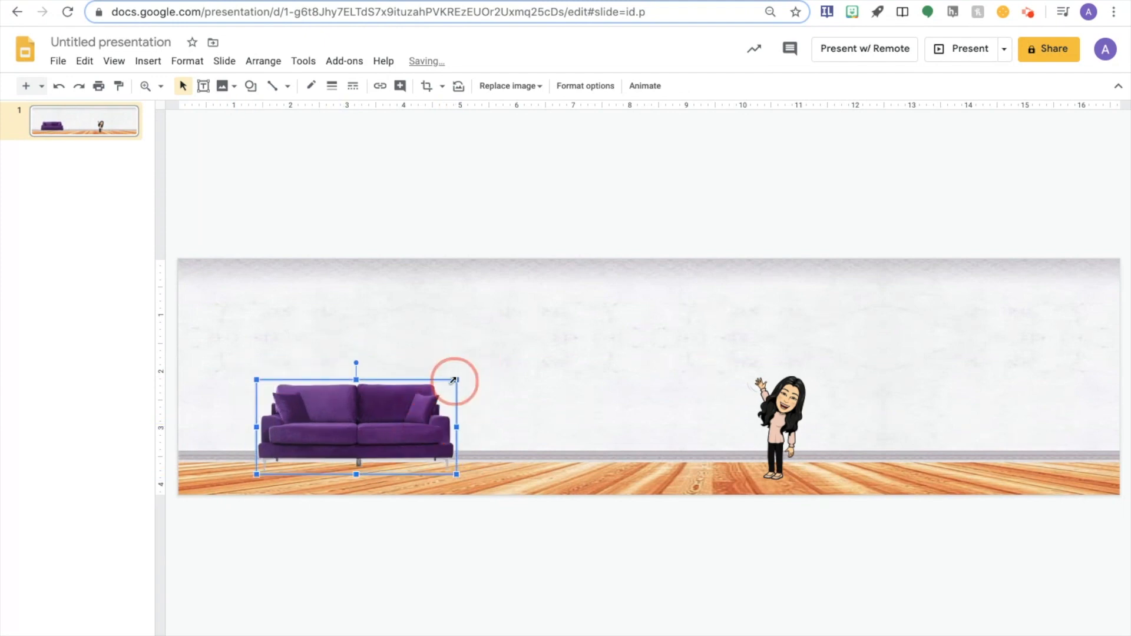
left_click_drag(457, 380, 446, 389)
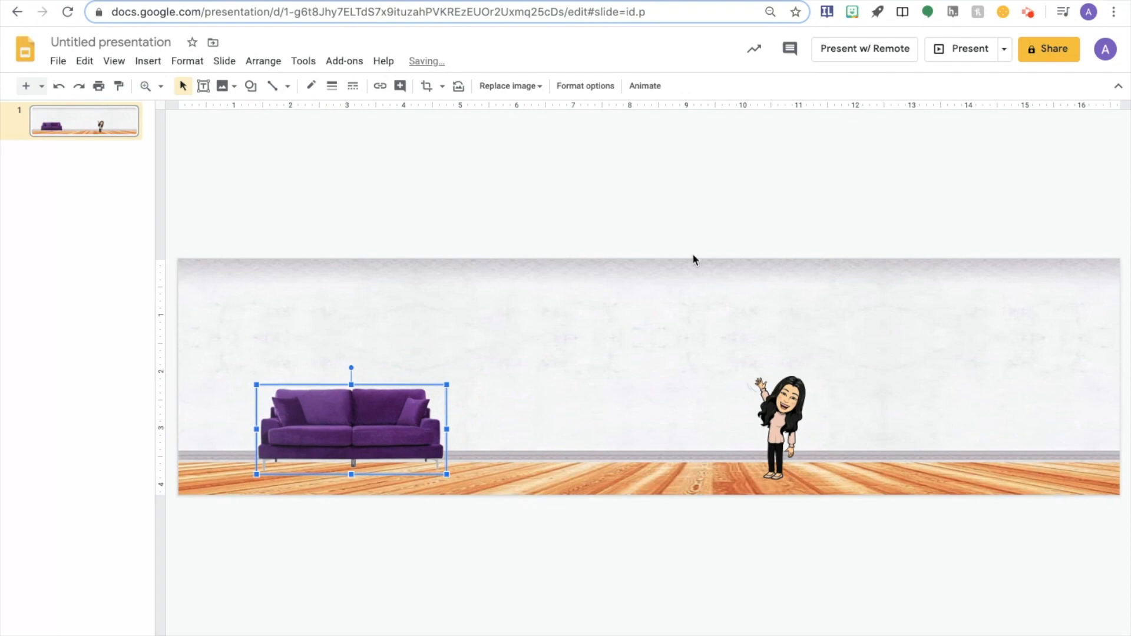
left_click_drag(783, 415, 851, 415)
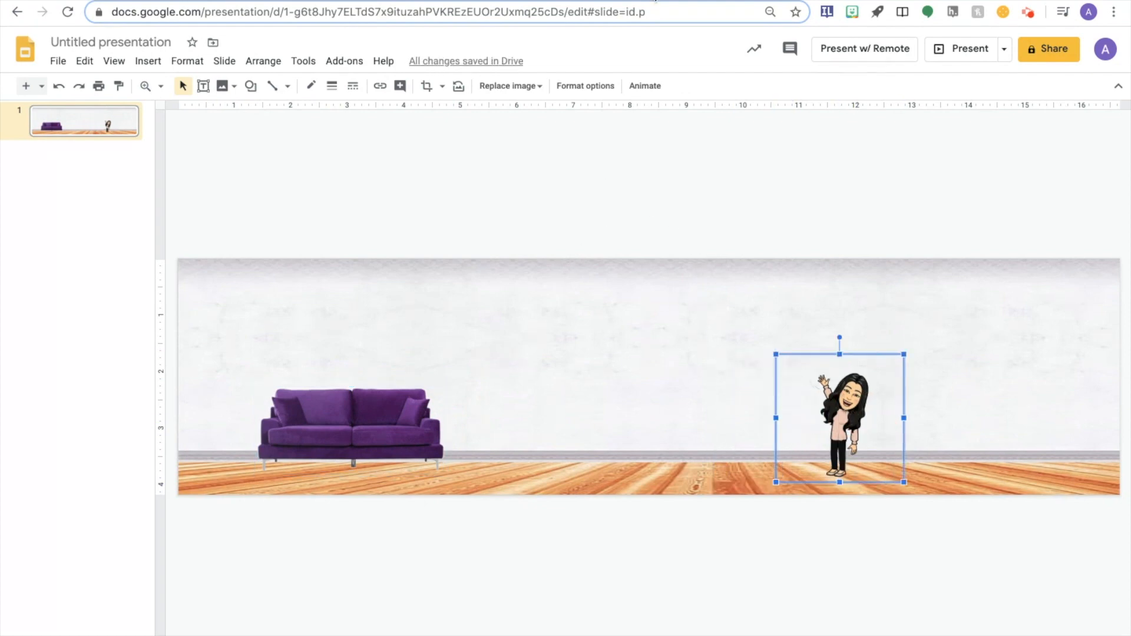
key("ctrl+Tab")
scroll(329, 265, "up", 3)
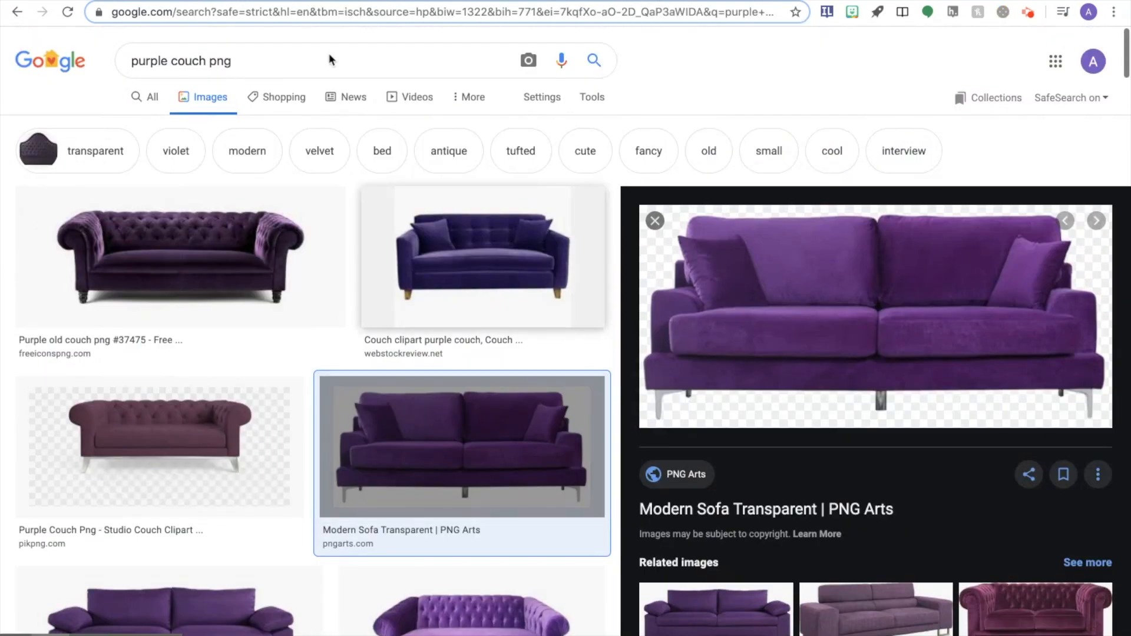
Search 'chalk board png', copy the green wooden-framed chalkboard image and return to the banner
left_click_drag(307, 60, 125, 60)
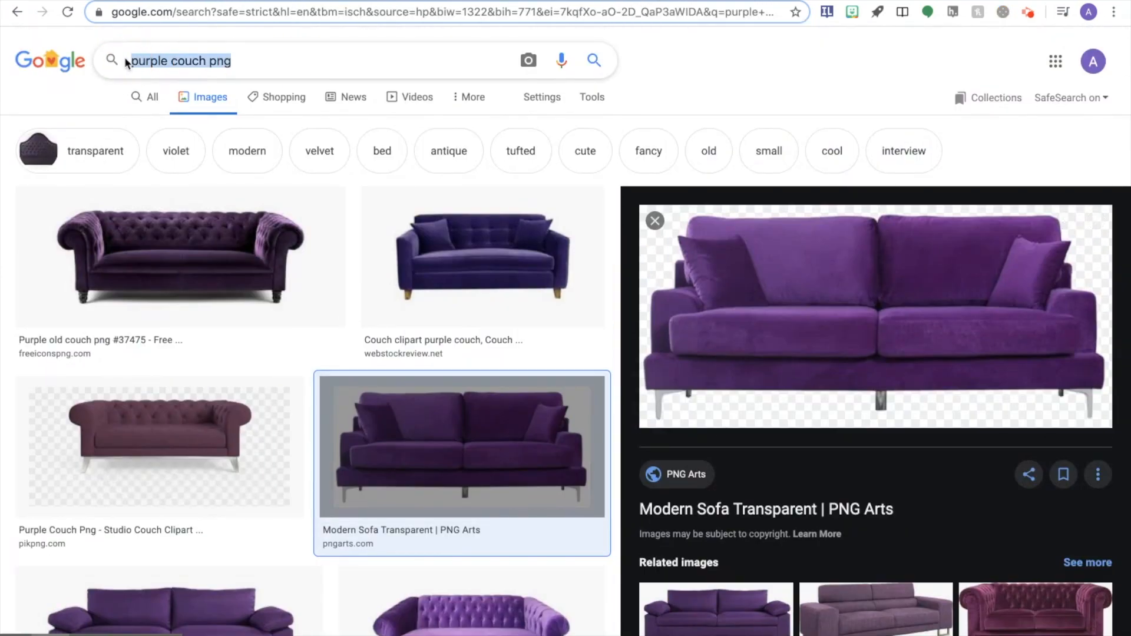
type("chalk board ")
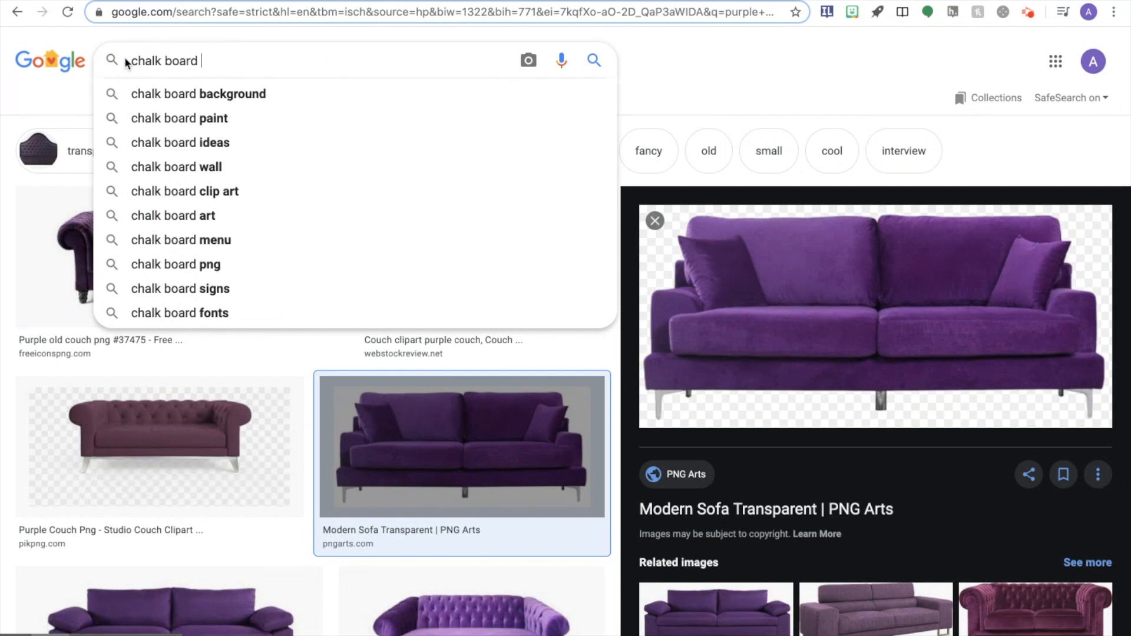
type("png")
key("Return")
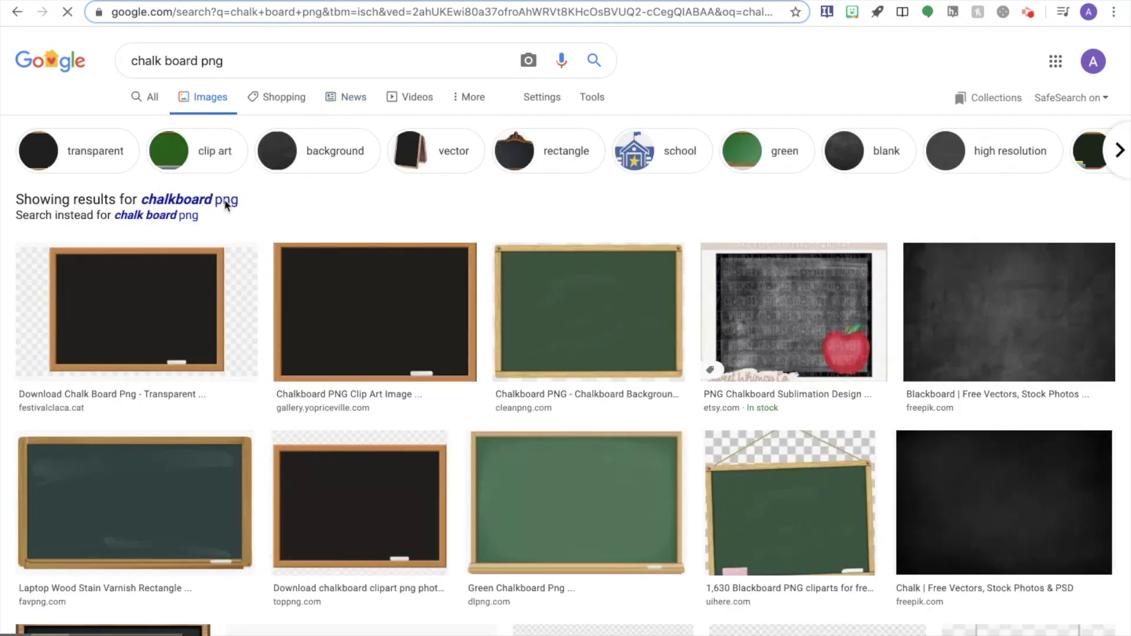
left_click(226, 202)
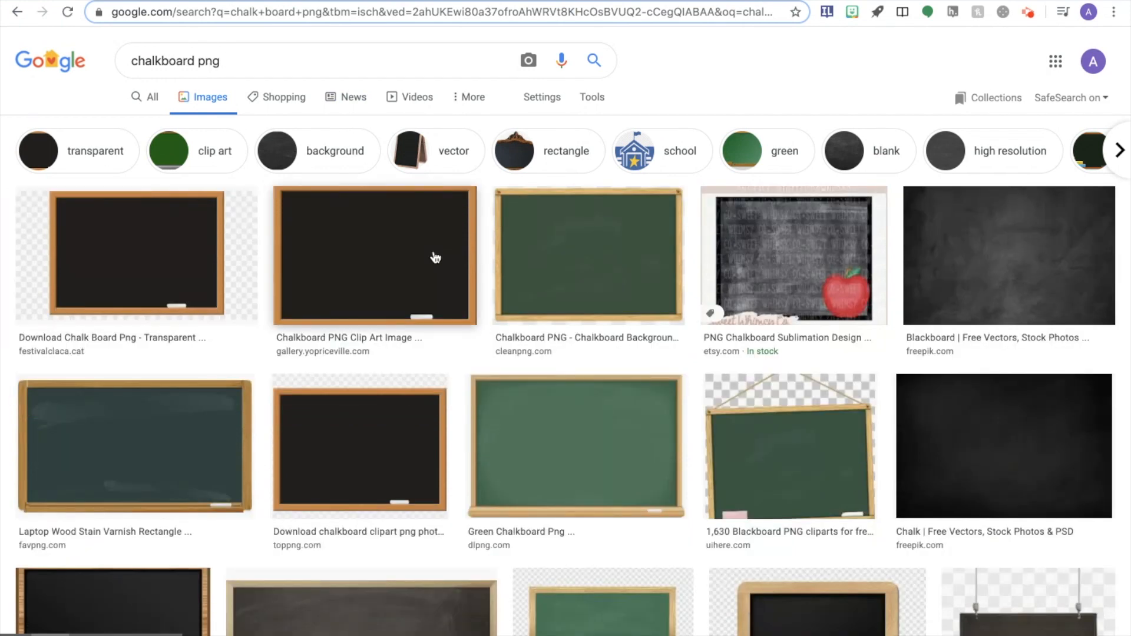
left_click(587, 424)
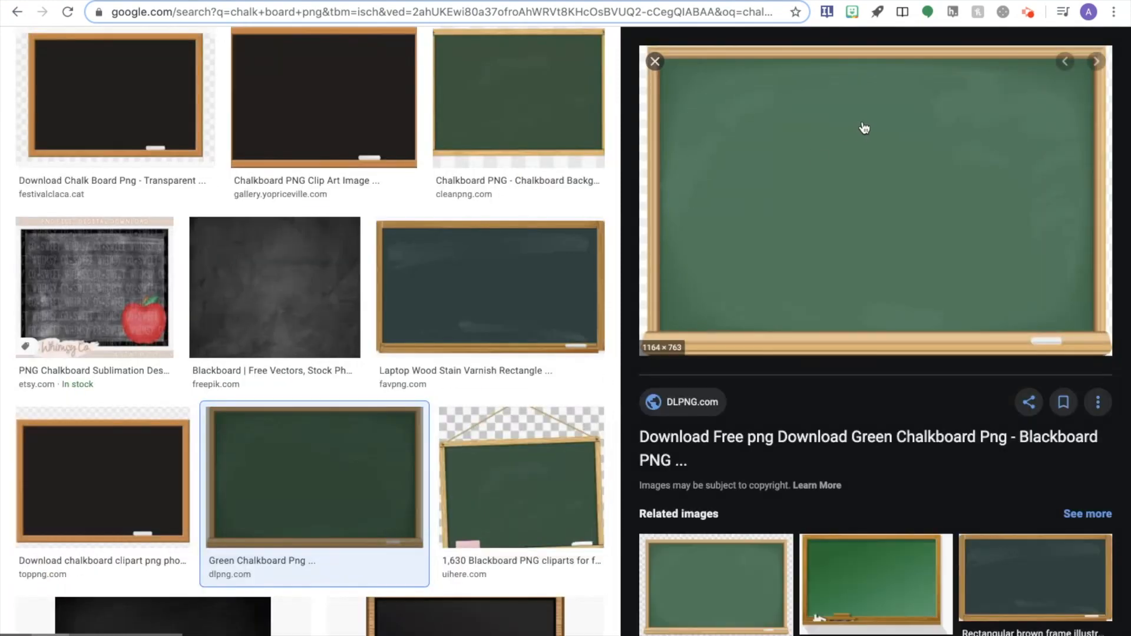
right_click(864, 129)
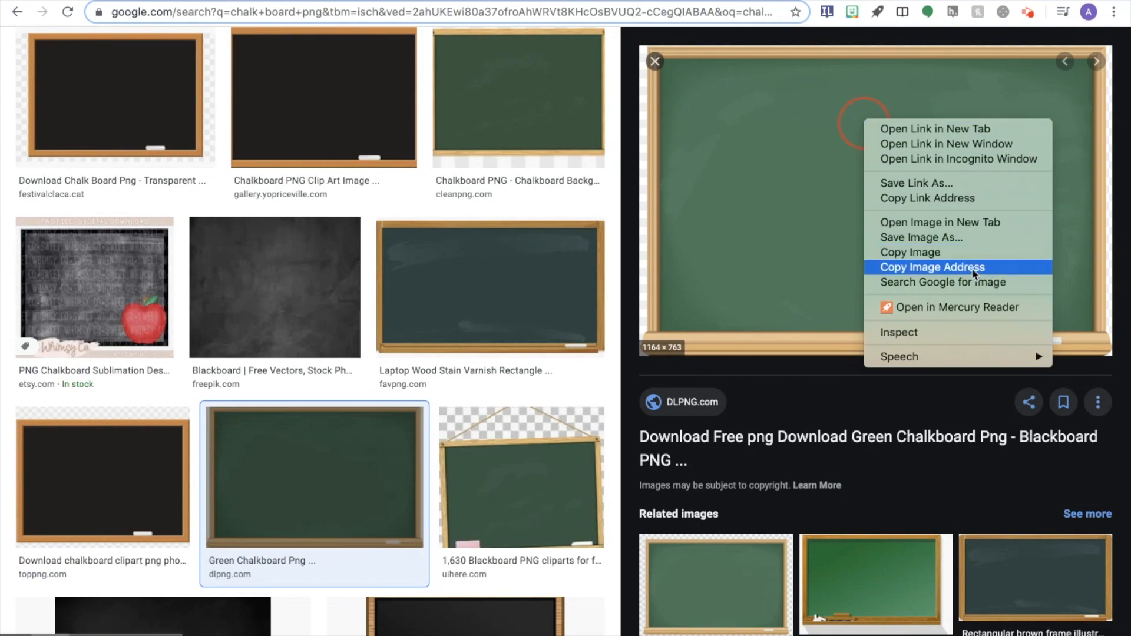
left_click(910, 253)
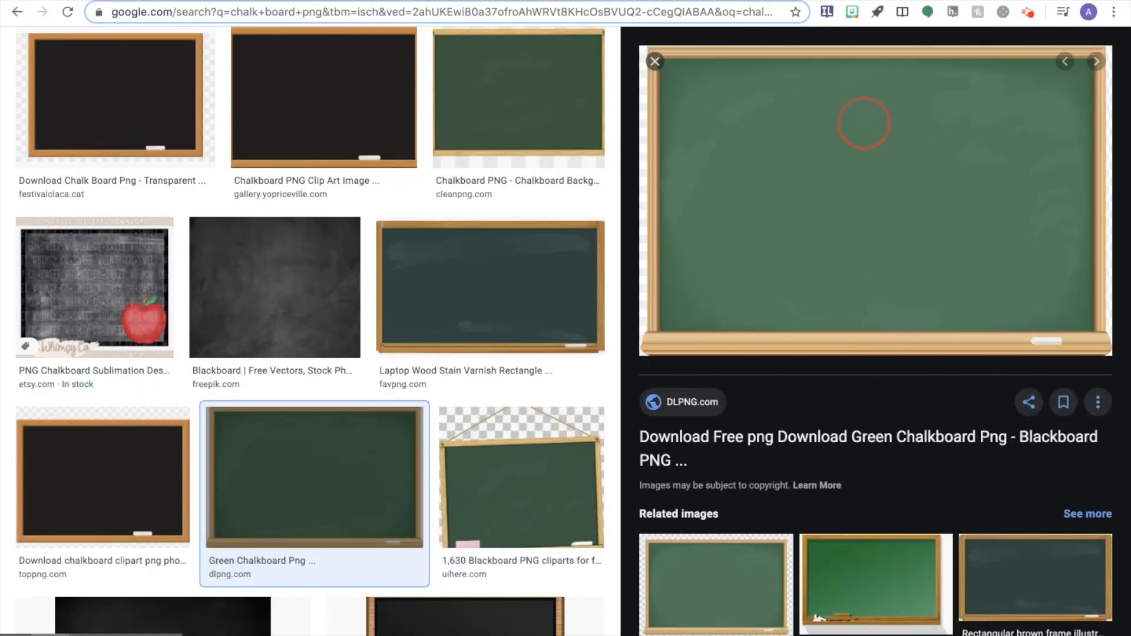
left_click(478, 10)
left_click(669, 325)
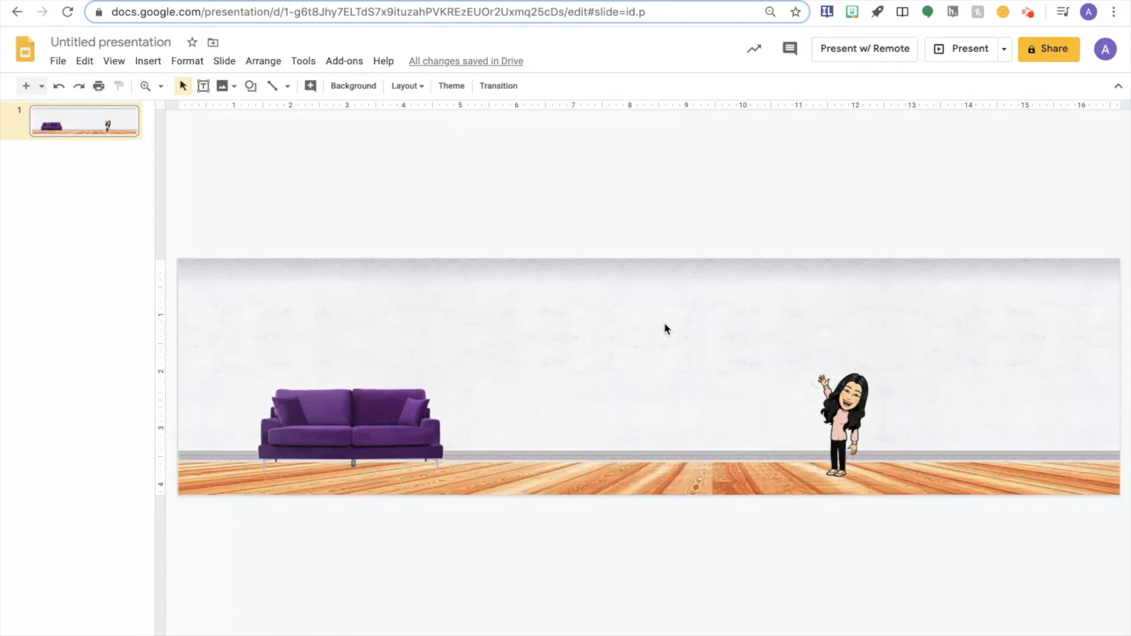
Paste the green chalkboard and size it to hang centred on the white wall
key("ctrl+v")
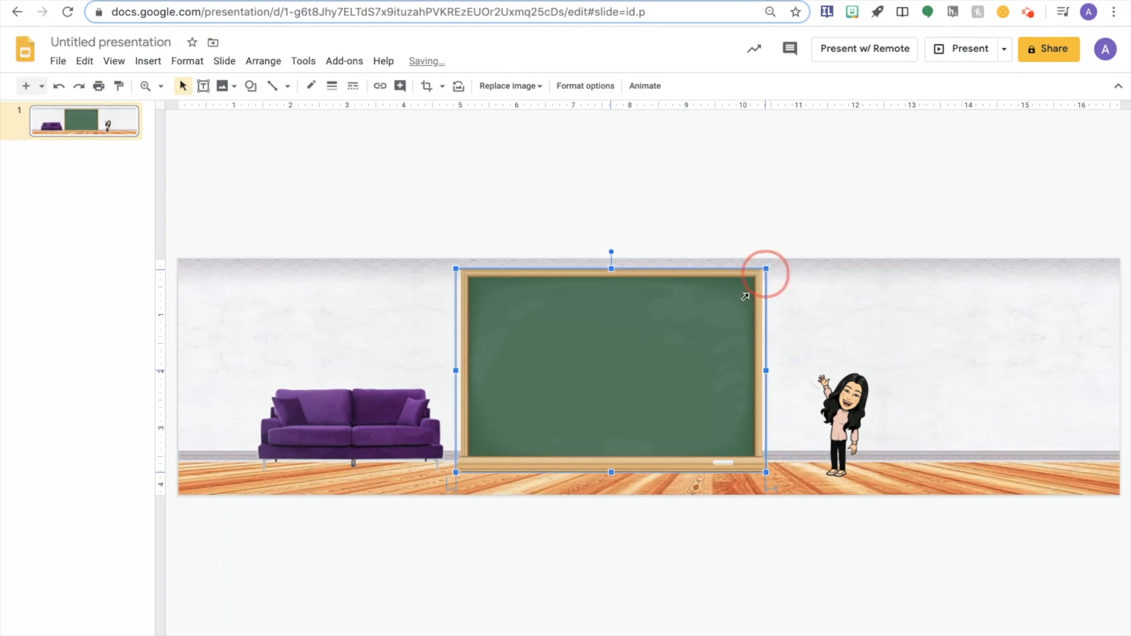
left_click_drag(767, 269, 689, 320)
left_click_drag(697, 362, 699, 362)
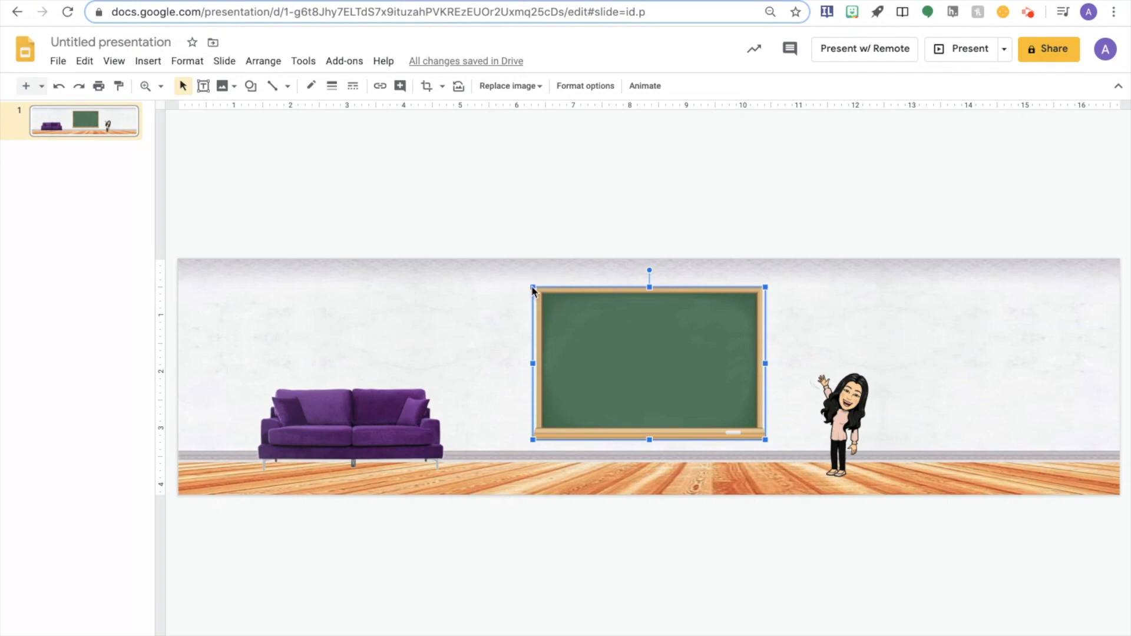
left_click_drag(536, 290, 500, 265)
left_click_drag(639, 365, 663, 376)
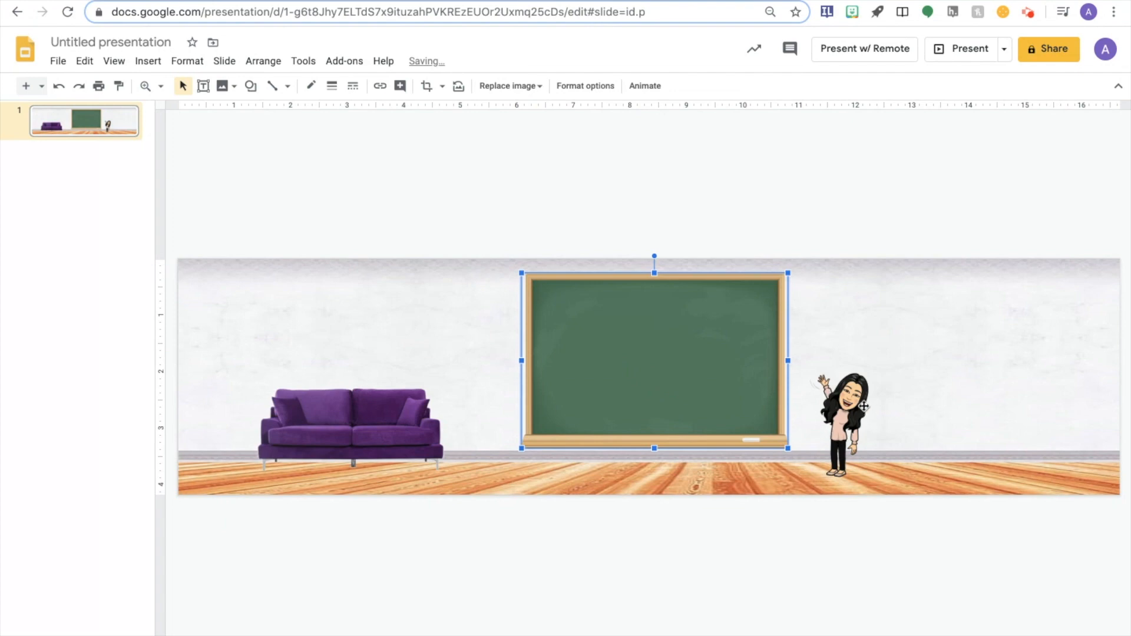
Move the Bitmoji further right and nudge the chalkboard slightly higher
left_click_drag(843, 411, 875, 414)
left_click(742, 379)
left_click_drag(743, 380, 742, 374)
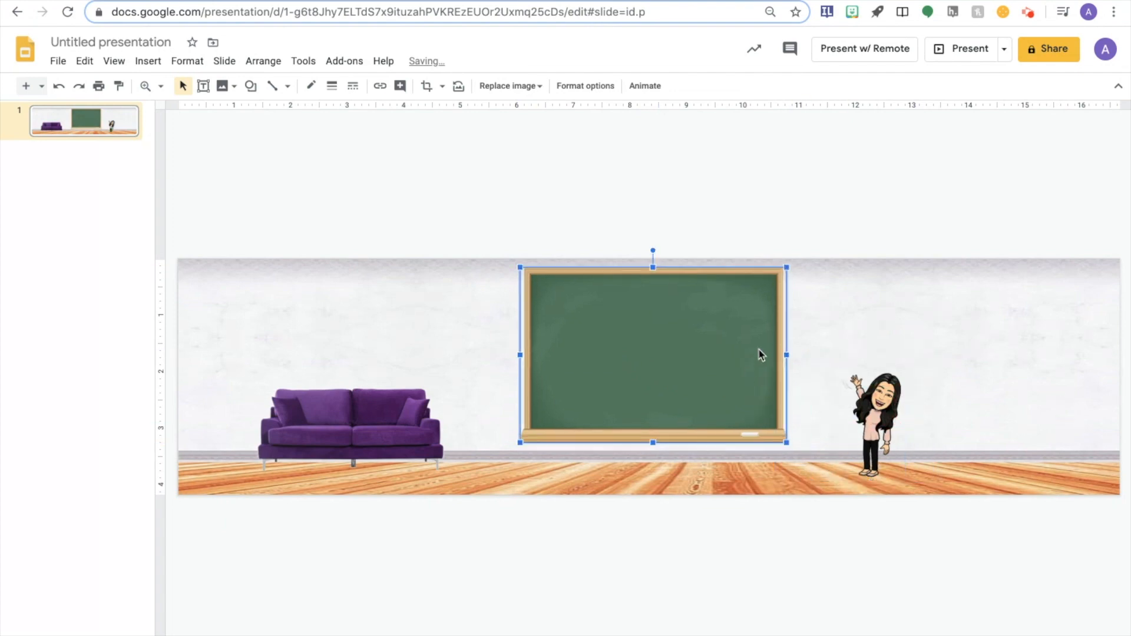
left_click(788, 217)
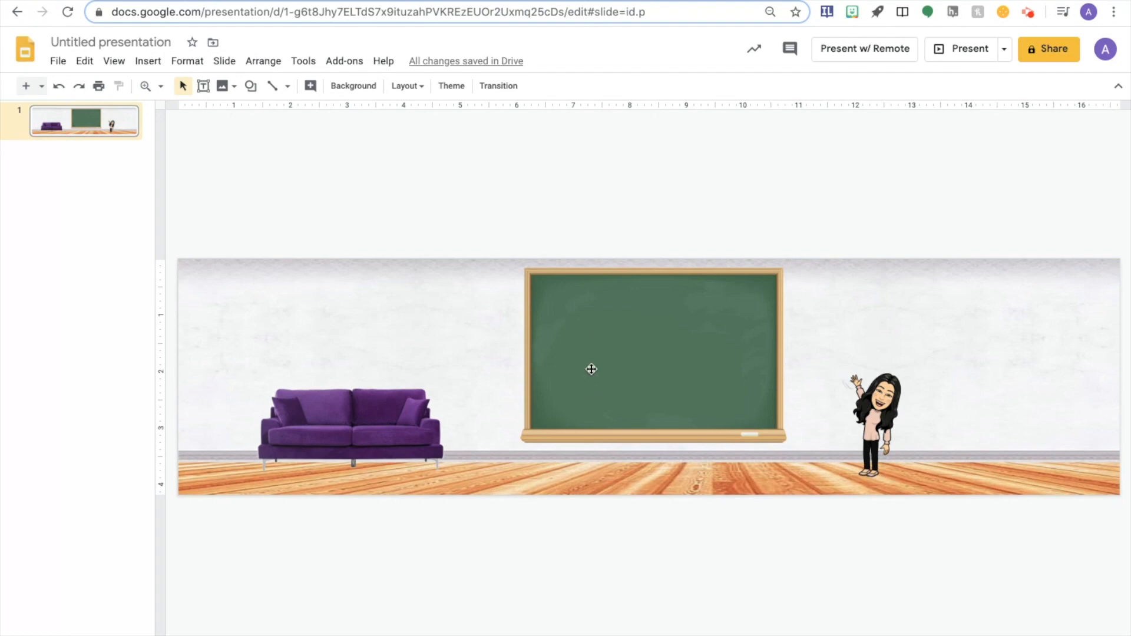
left_click(147, 60)
Add 'Welcome' word art, shrink it and place it at the top of the chalkboard
left_click(219, 271)
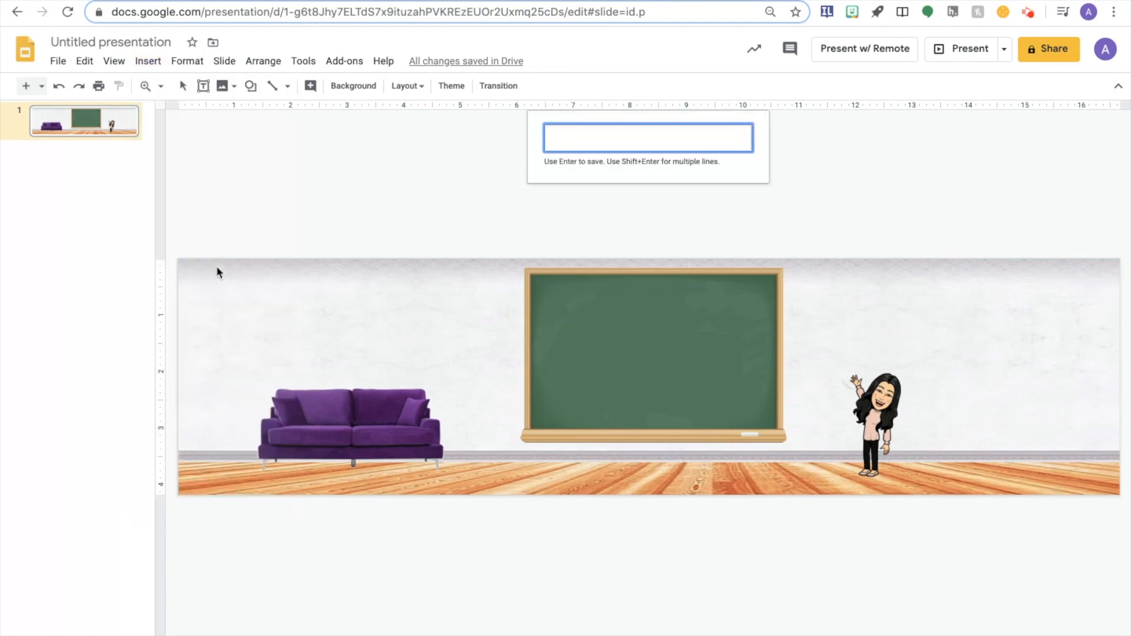
type("Welcome")
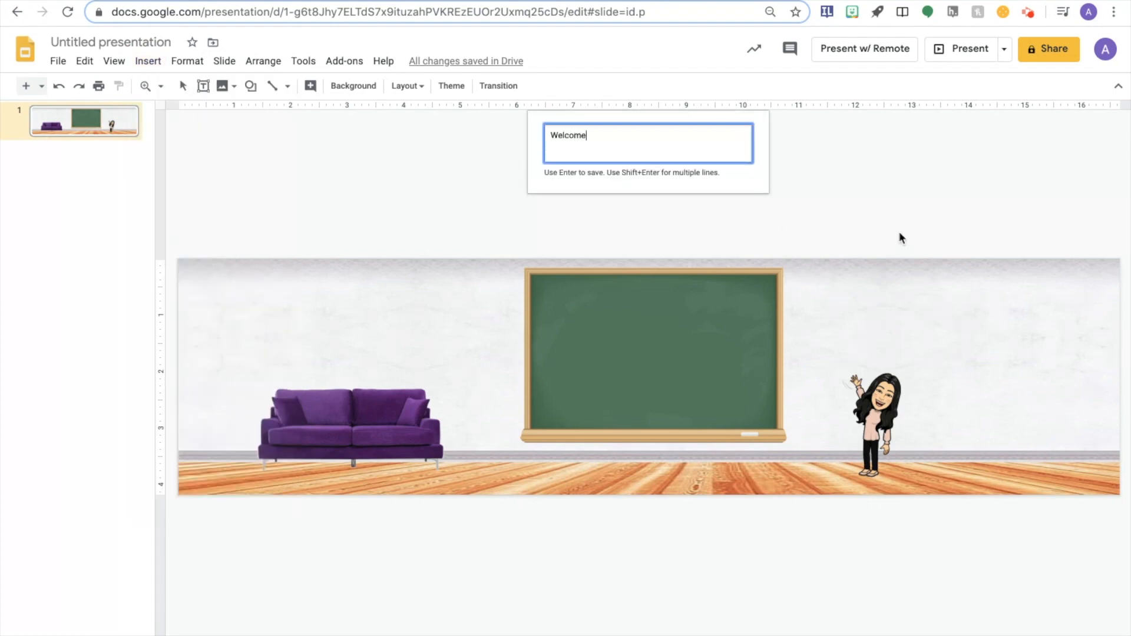
key("Return")
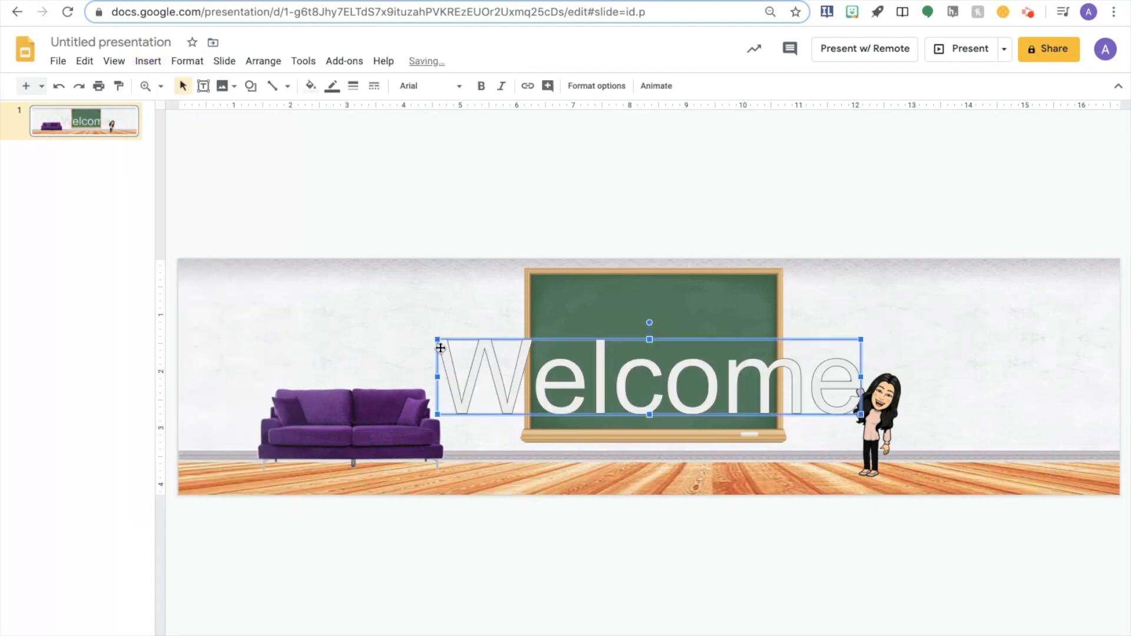
left_click_drag(434, 339, 592, 389)
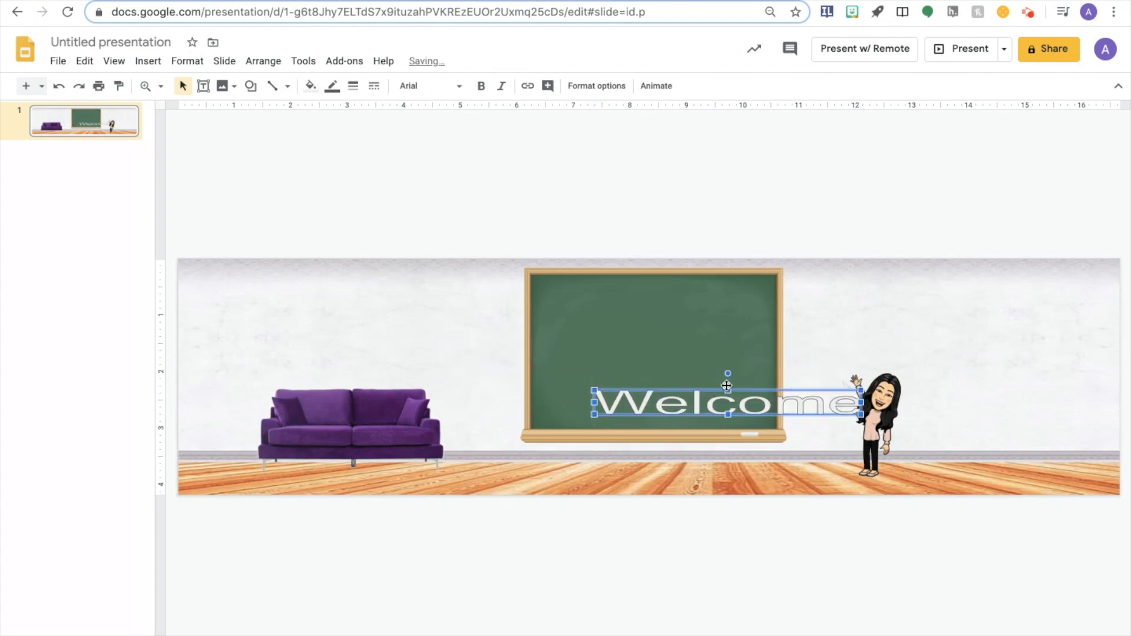
mouse_move(729, 392)
left_mouse_down()
mouse_move(729, 369)
mouse_move(665, 305)
left_mouse_up()
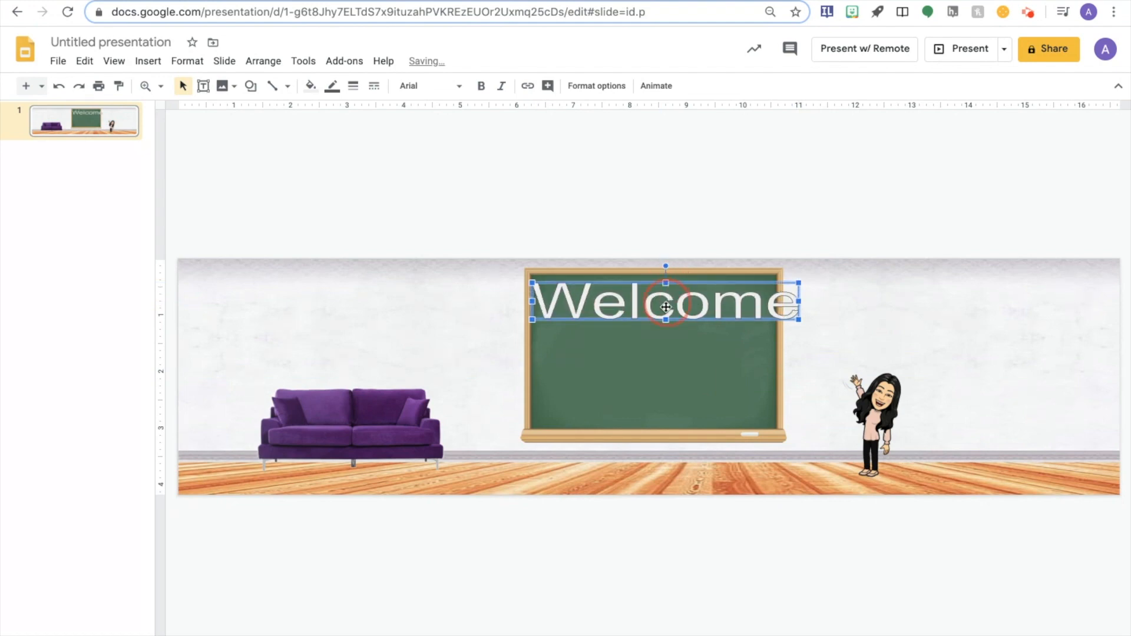
left_click_drag(665, 305, 669, 339)
Change the word art text to 'Hello Everyone!', fixing a typo
double_click(668, 337)
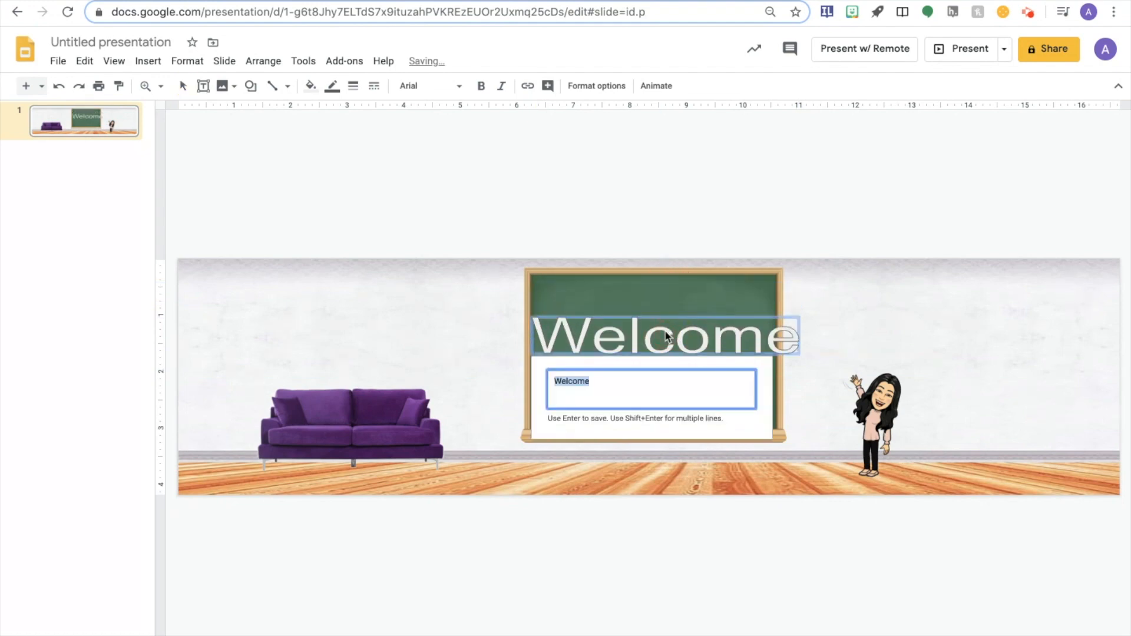
type("Hi")
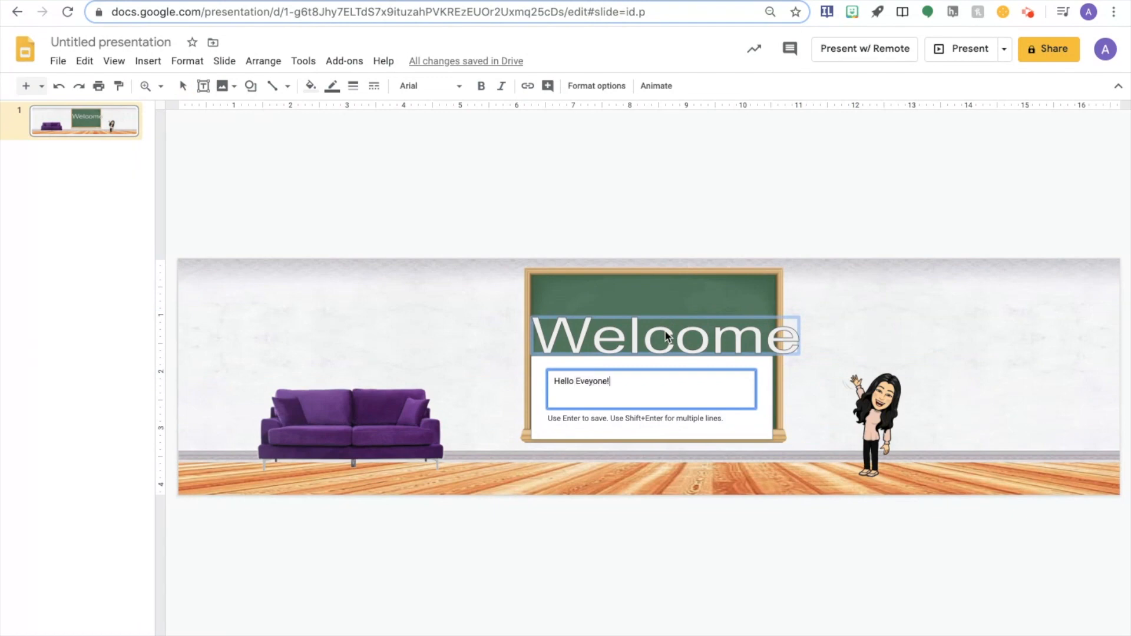
key("Return")
double_click(838, 348)
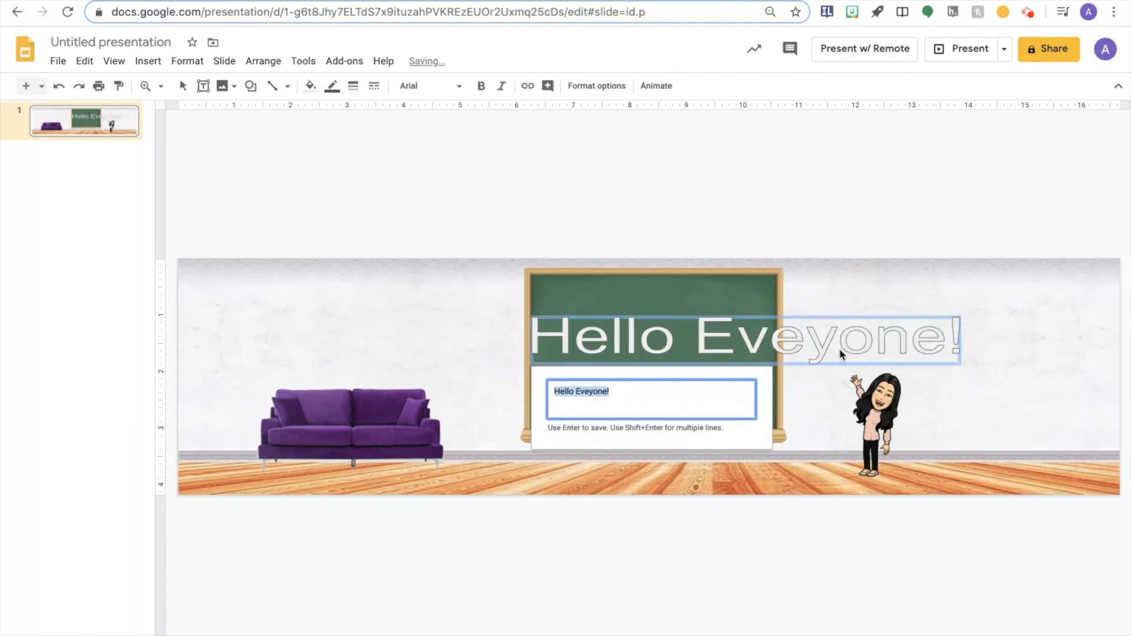
left_click(593, 394)
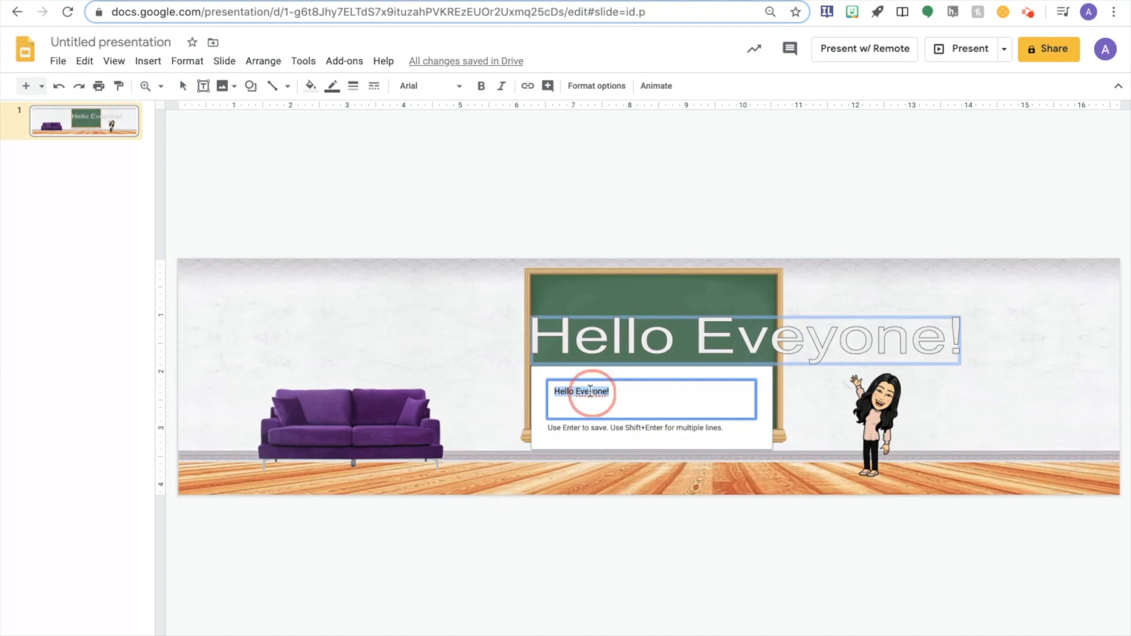
type("r")
key("Return")
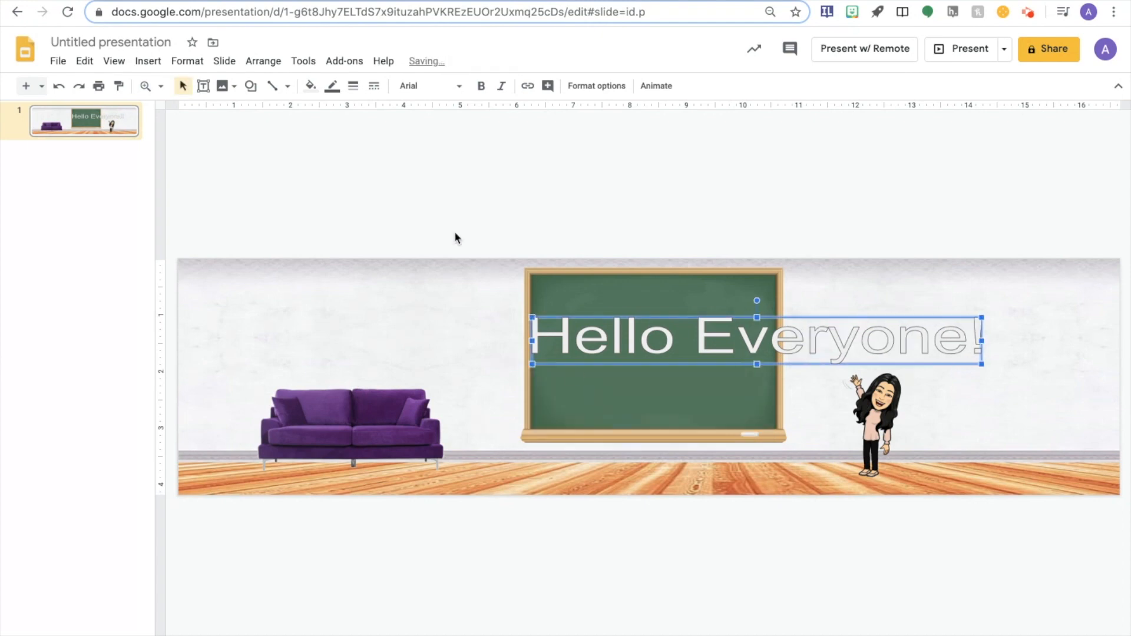
Set the greeting font to Bangers, then switch it to Cookie
left_click(429, 86)
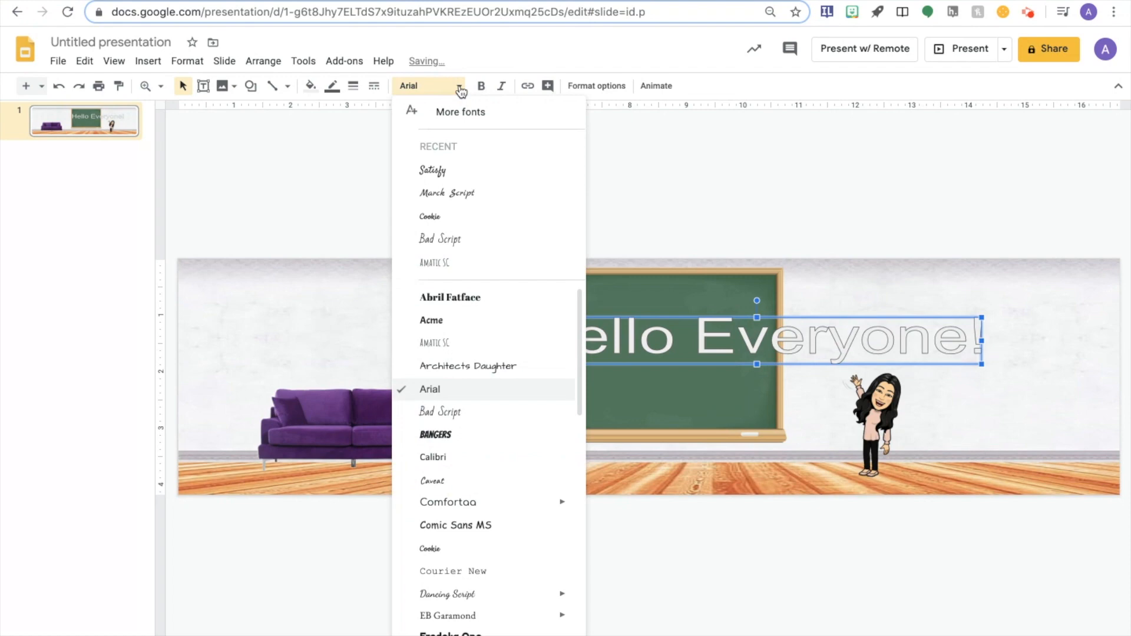
left_click(521, 435)
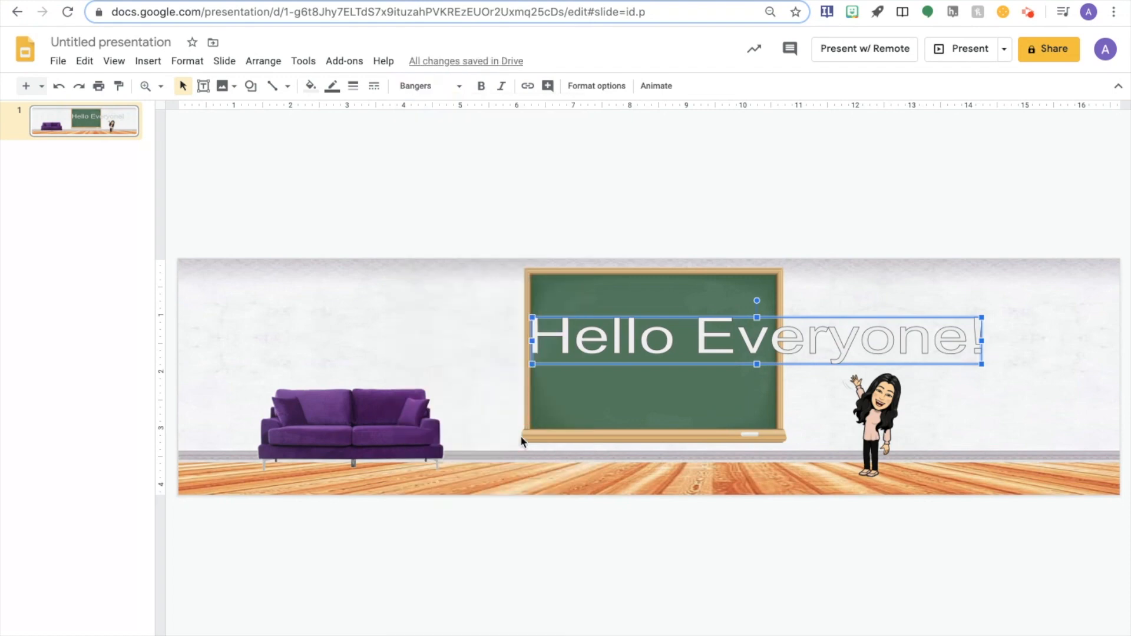
left_click(457, 86)
scroll(470, 416, "down", 4)
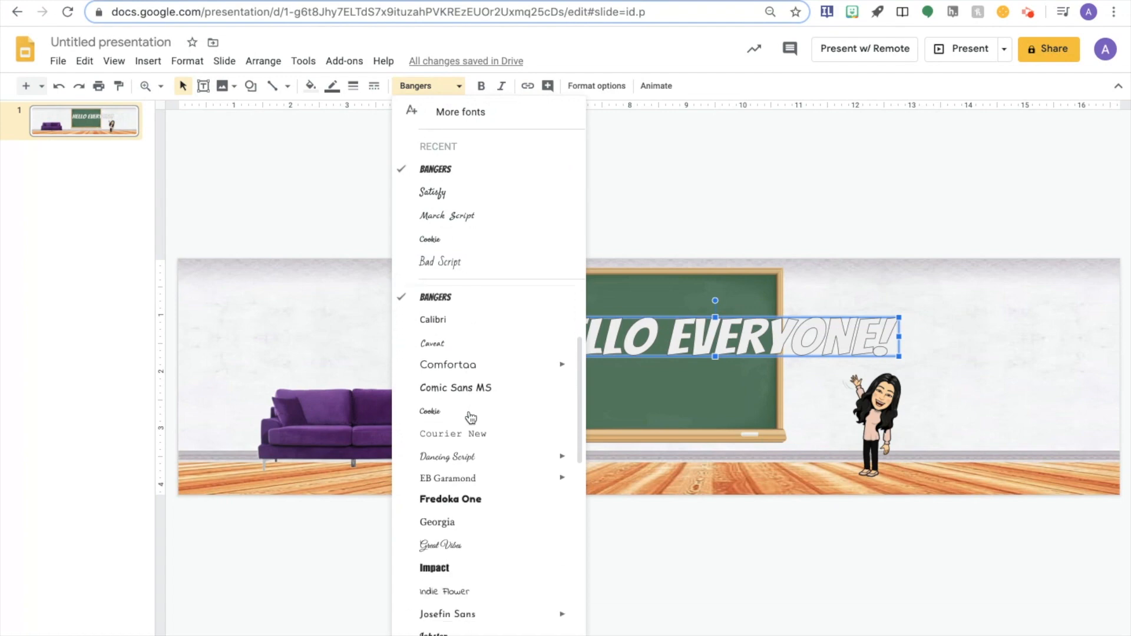
scroll(471, 416, "down", 2)
scroll(471, 389, "down", 1)
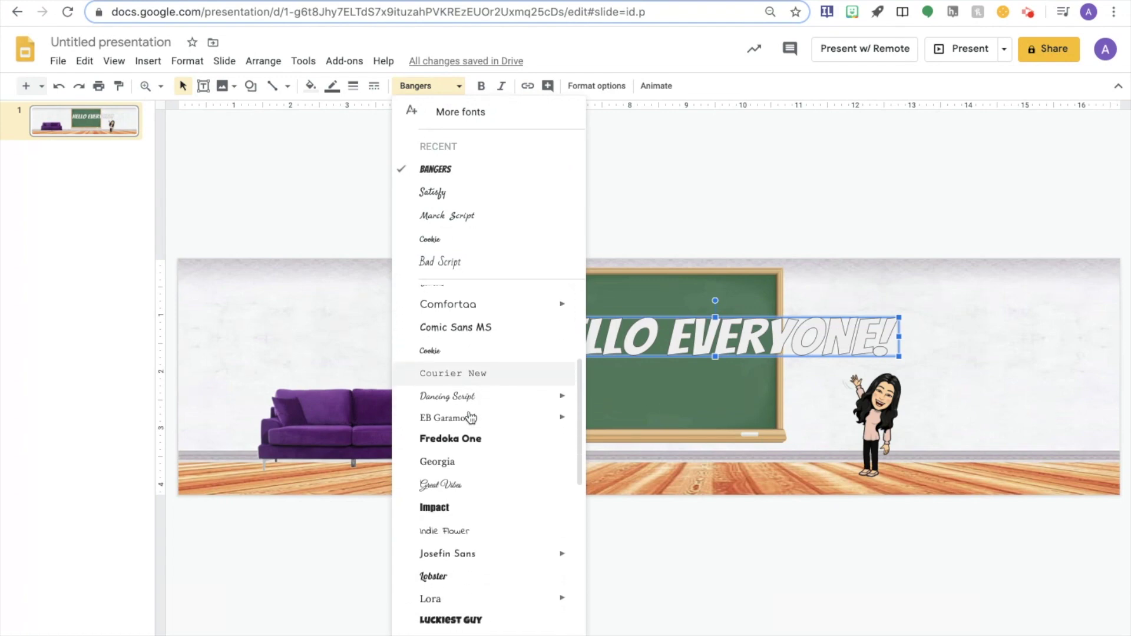
left_click(476, 357)
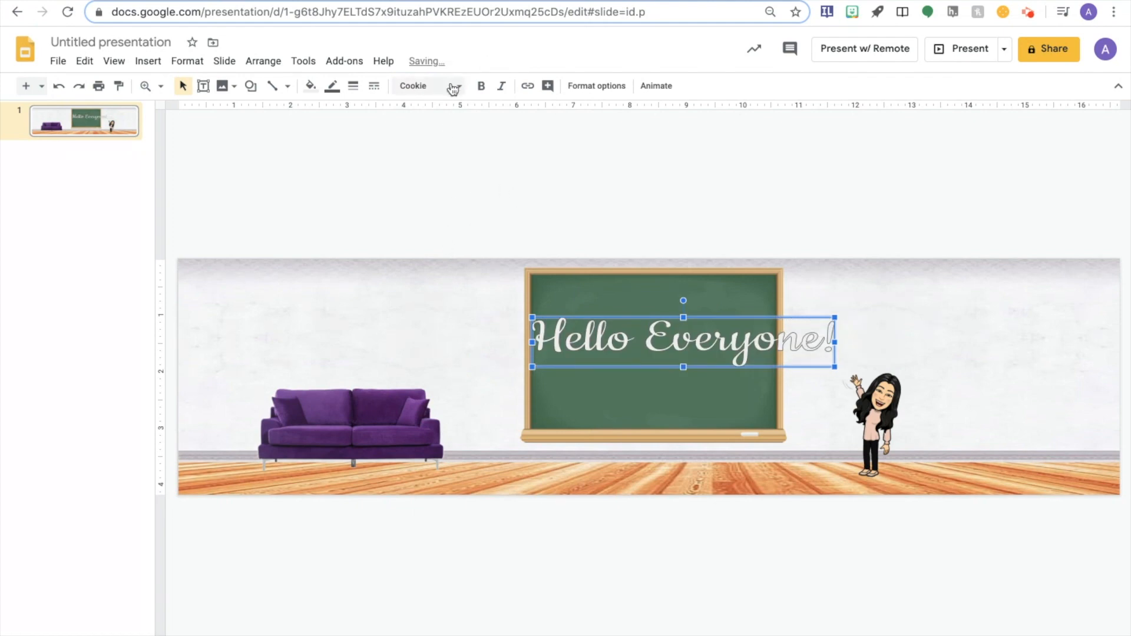
Raise the greeting on the chalkboard and undo an accidental resize collapse
double_click(643, 338)
key("Return")
left_click_drag(672, 338, 685, 317)
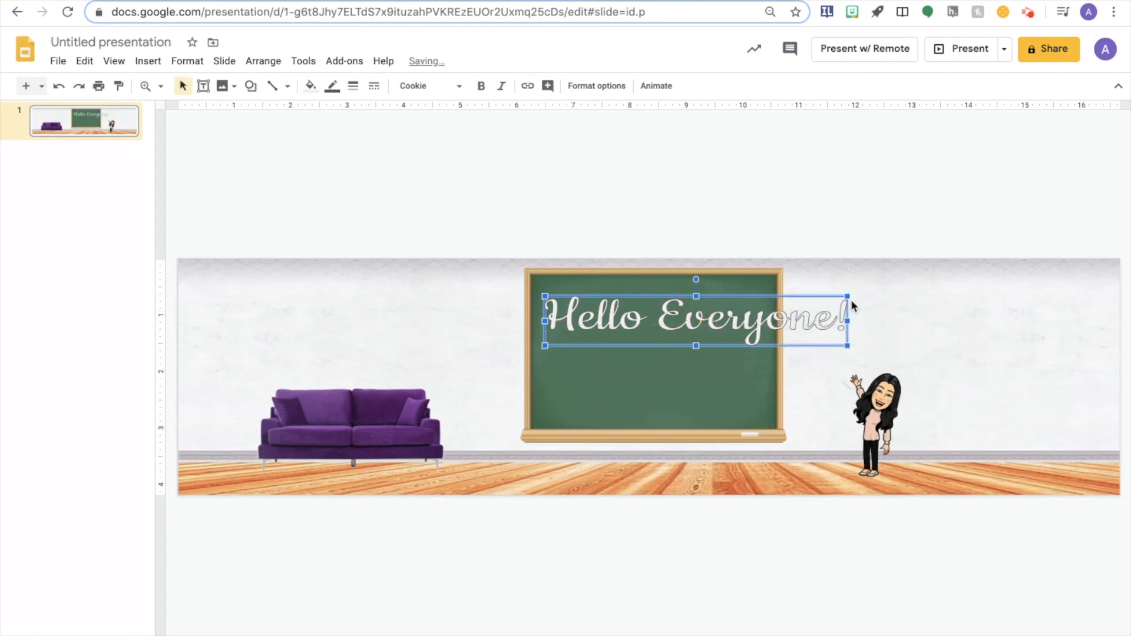
left_click(853, 306)
left_click(762, 329)
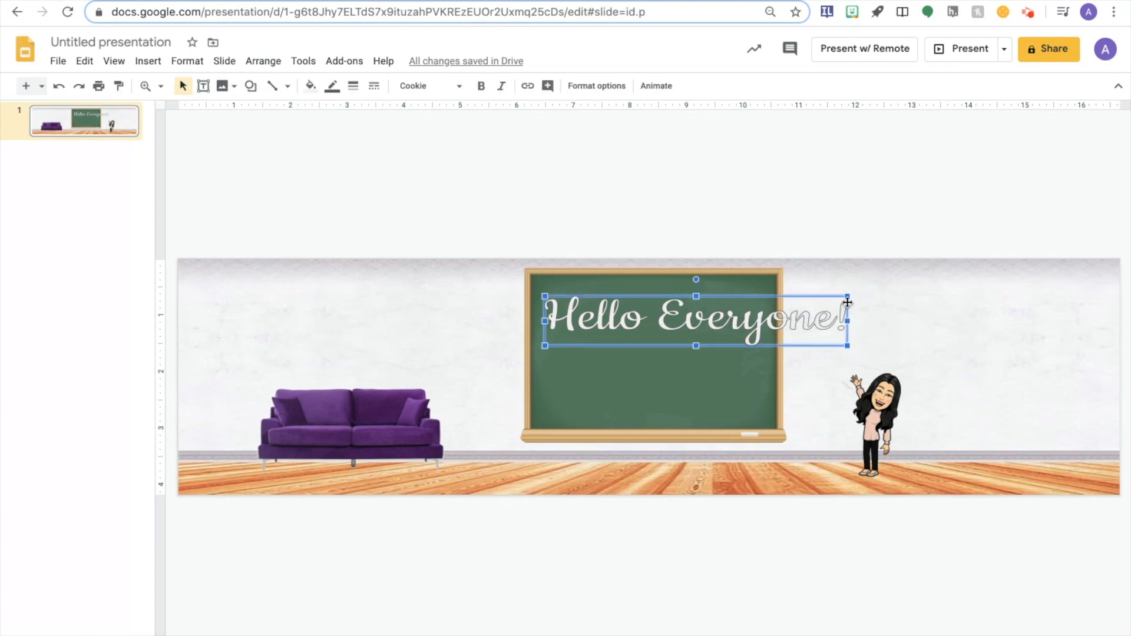
left_click_drag(848, 294, 731, 350)
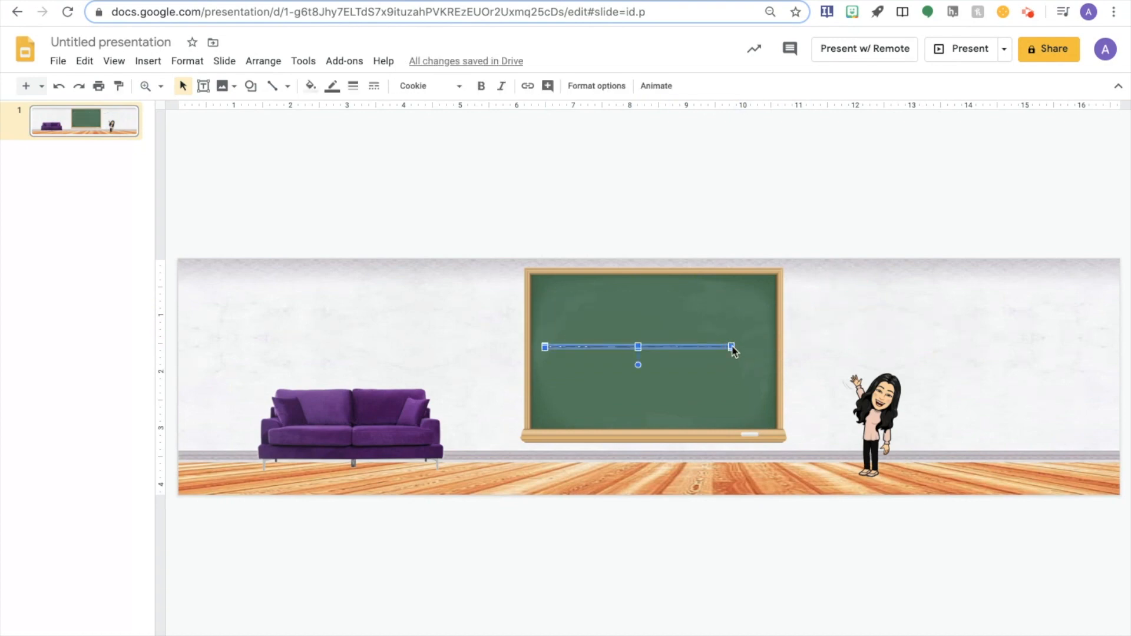
key("ctrl+z")
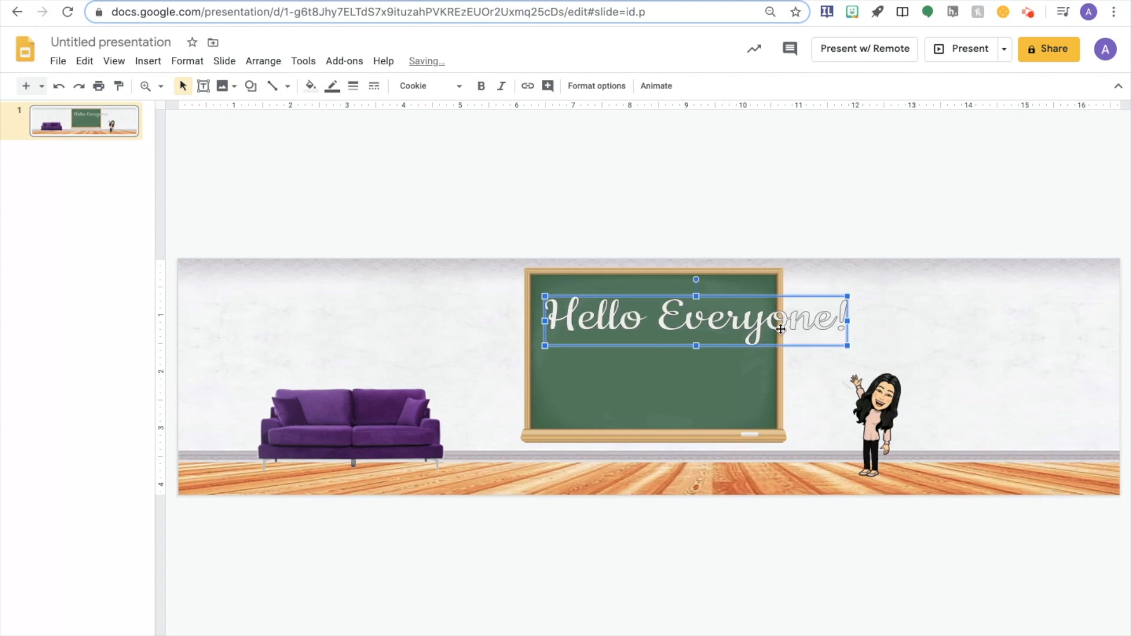
Shorten the greeting to 'Hello' and centre it near the chalkboard top
double_click(712, 328)
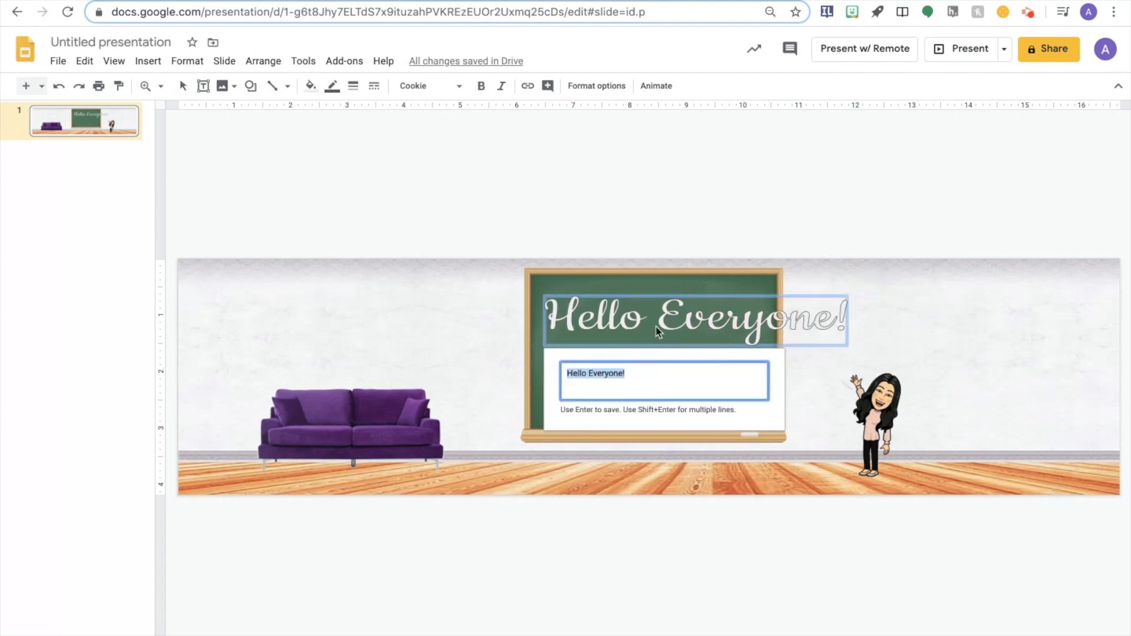
left_click(663, 377)
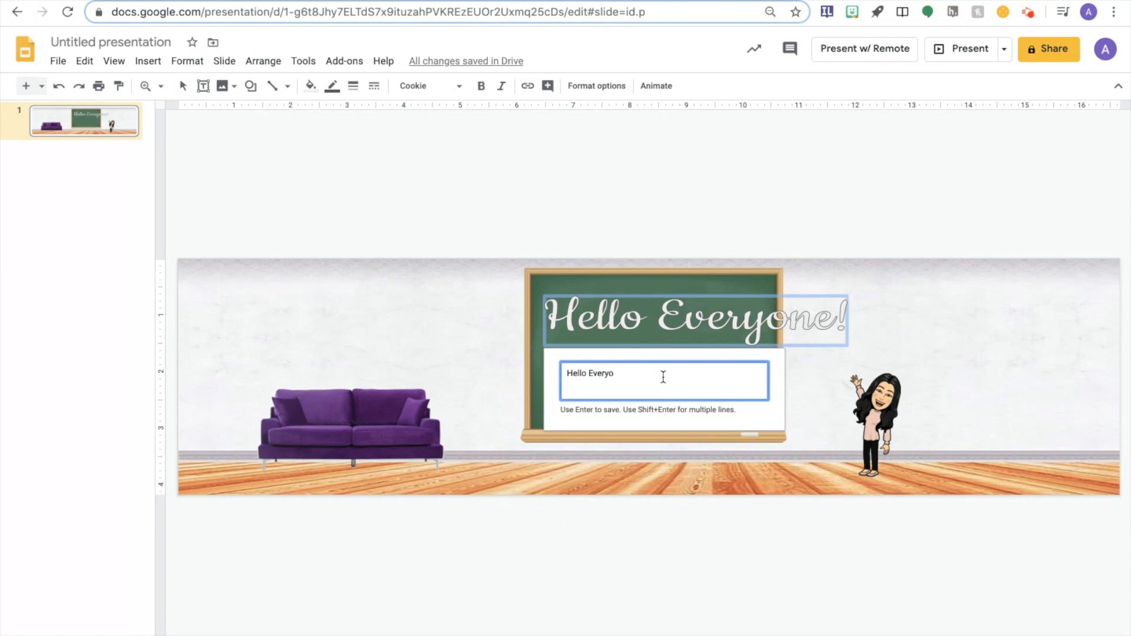
key("Return")
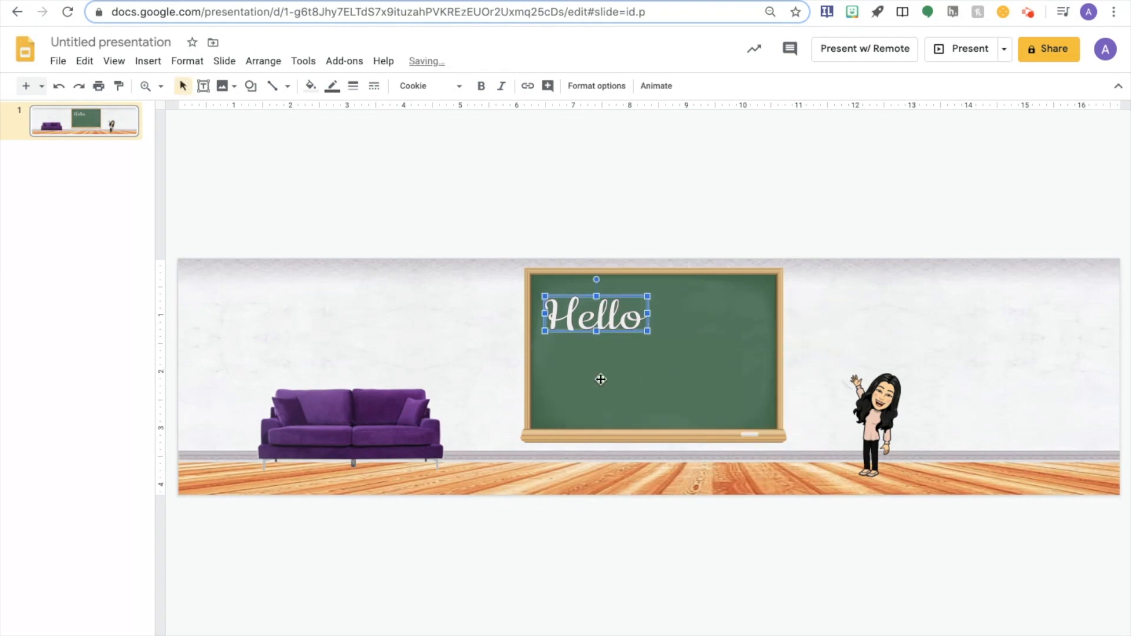
left_click_drag(605, 316, 662, 316)
left_click(676, 213)
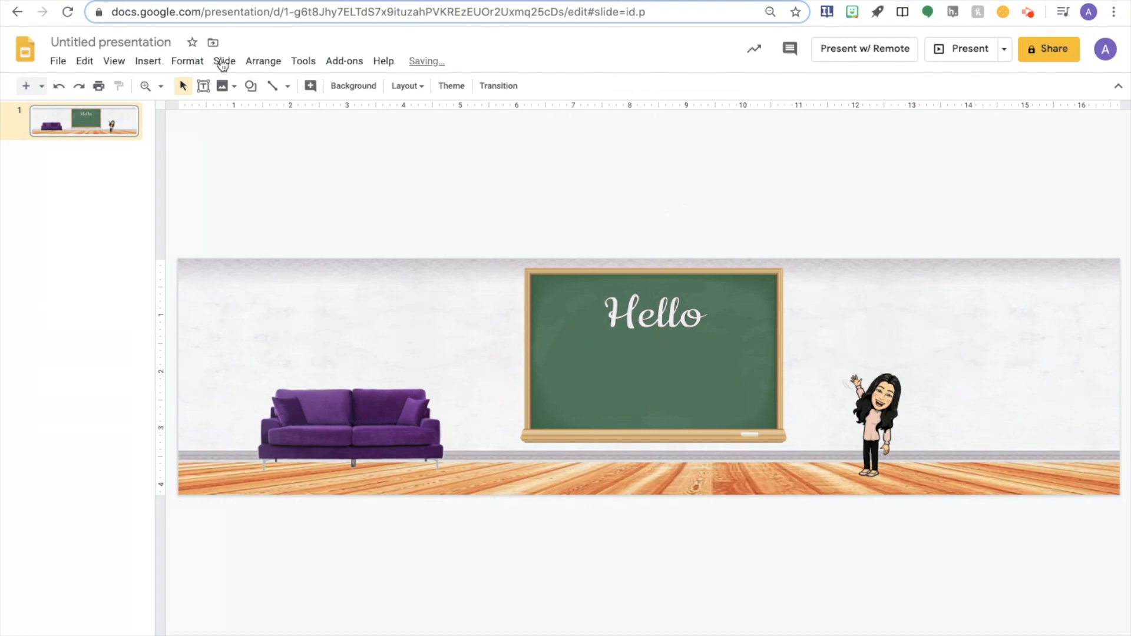
Draw a text box below Hello reading 'Welcome to Technology!' and select its text
left_click(204, 86)
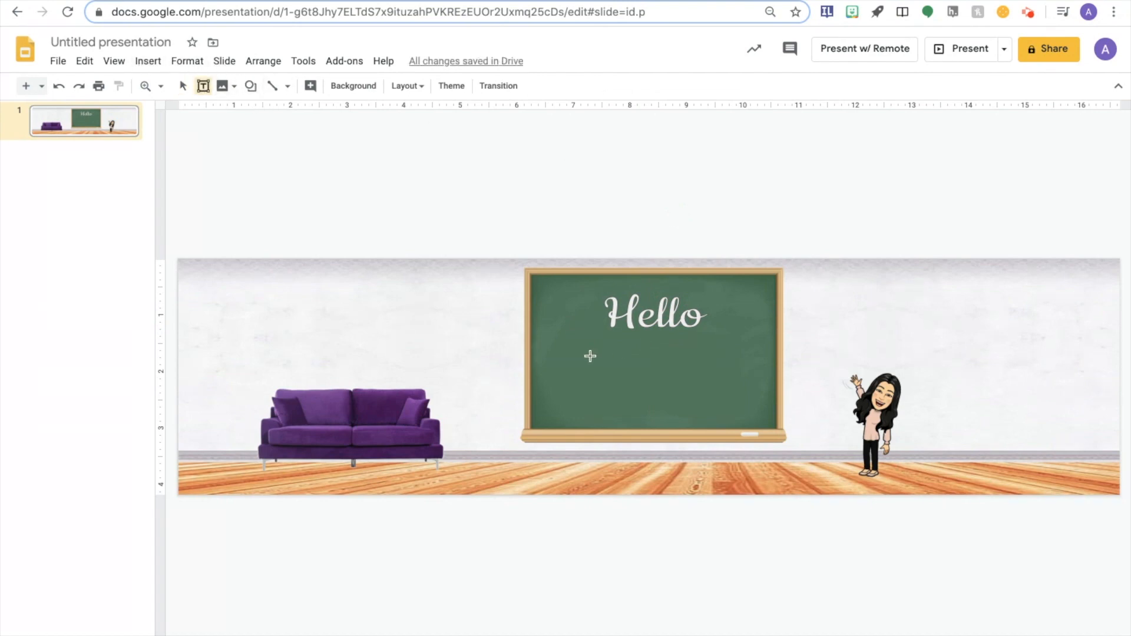
left_click_drag(588, 345, 721, 398)
type("Welcome To")
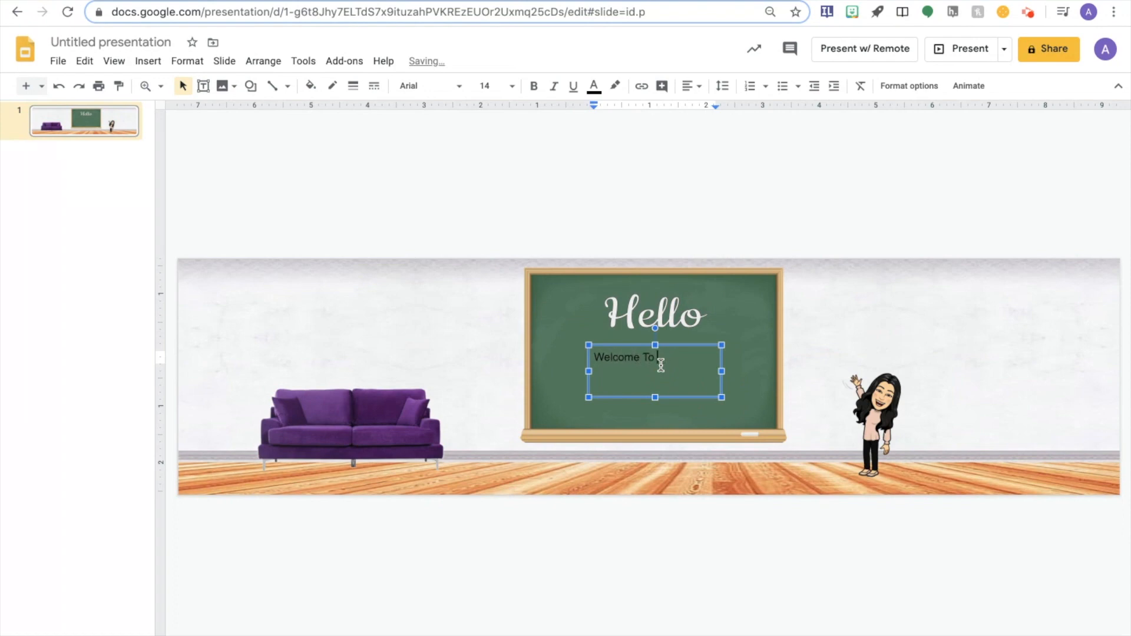
key("BackSpace")
key("BackSpace")
key("BackSpace")
type("t")
left_click_drag(592, 357, 718, 365)
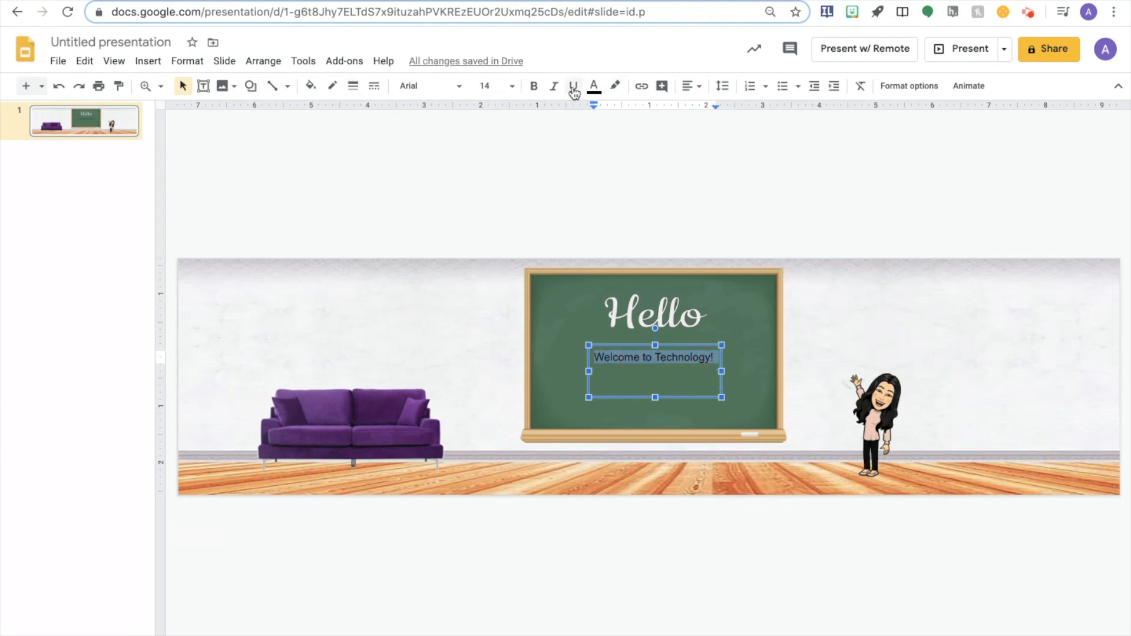
Make the welcome text bold, Luckiest Guy, white and centre-aligned
left_click(534, 86)
left_click(432, 85)
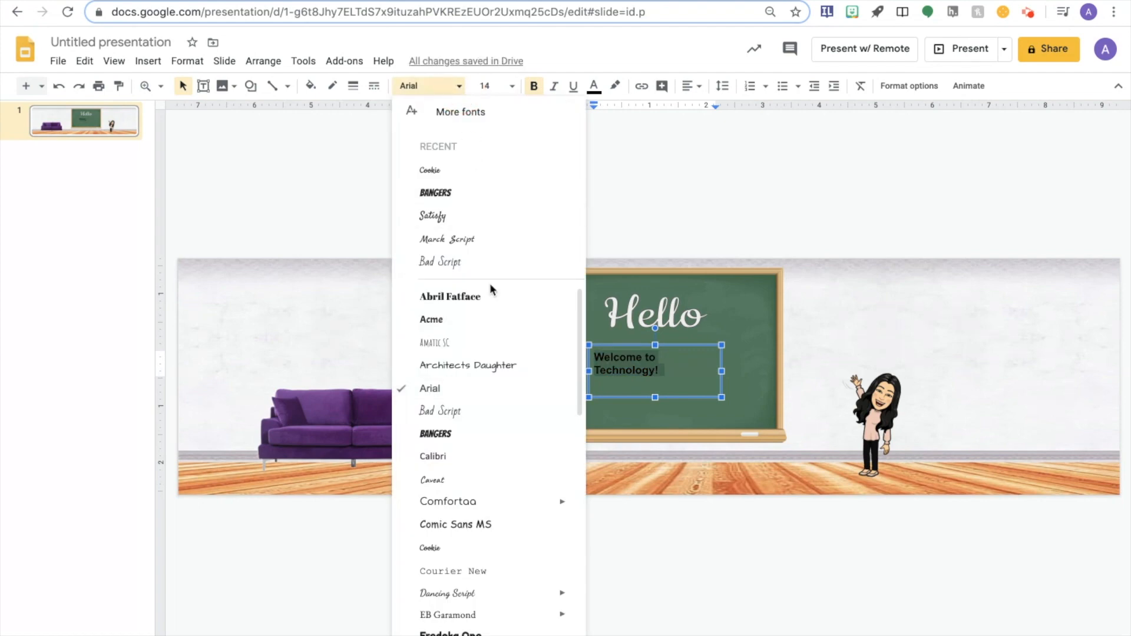
scroll(490, 354, "down", 5)
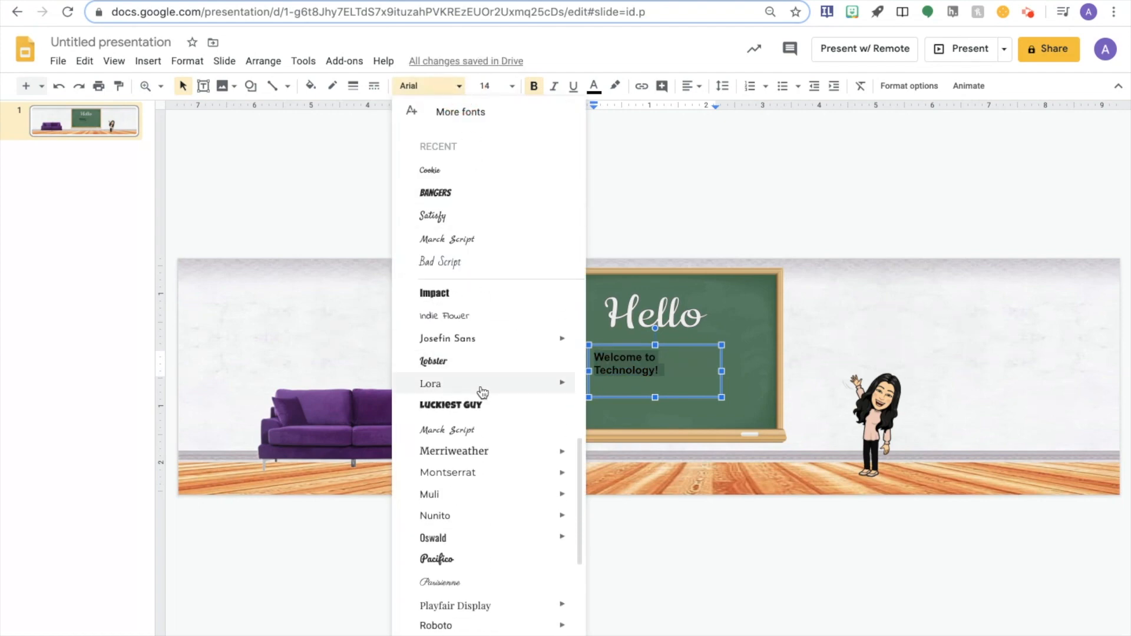
left_click(477, 411)
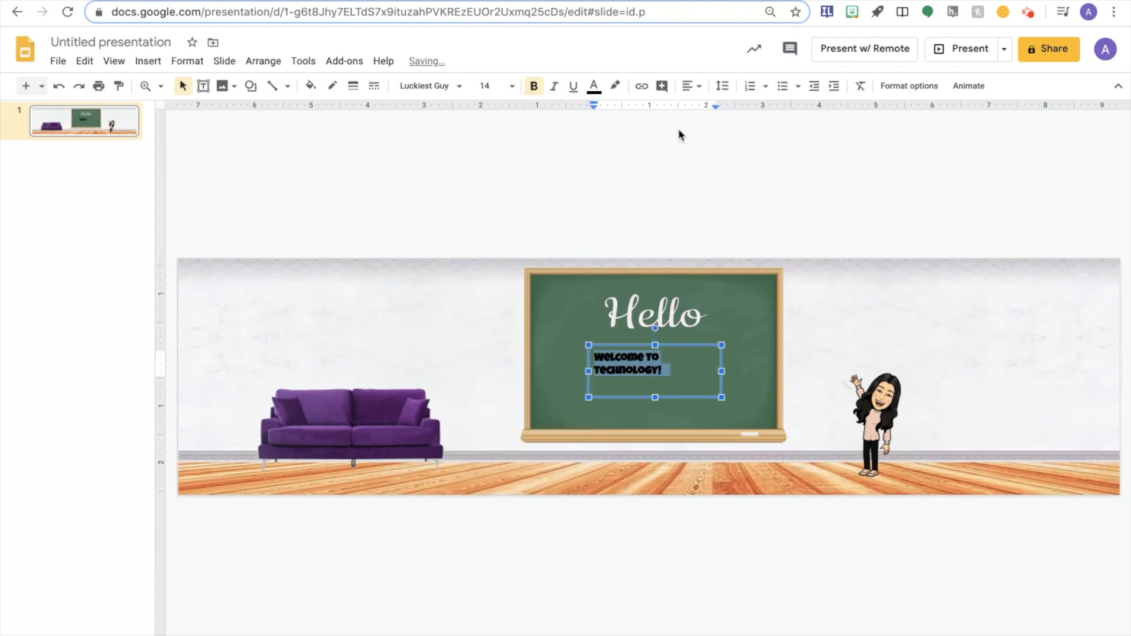
left_click(594, 85)
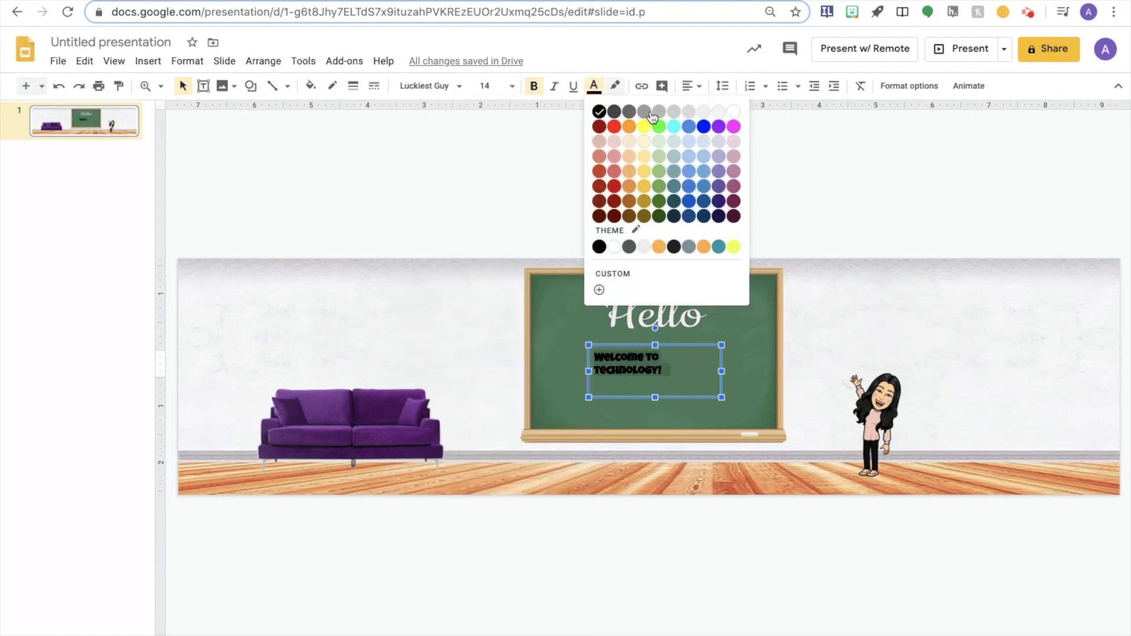
left_click(734, 113)
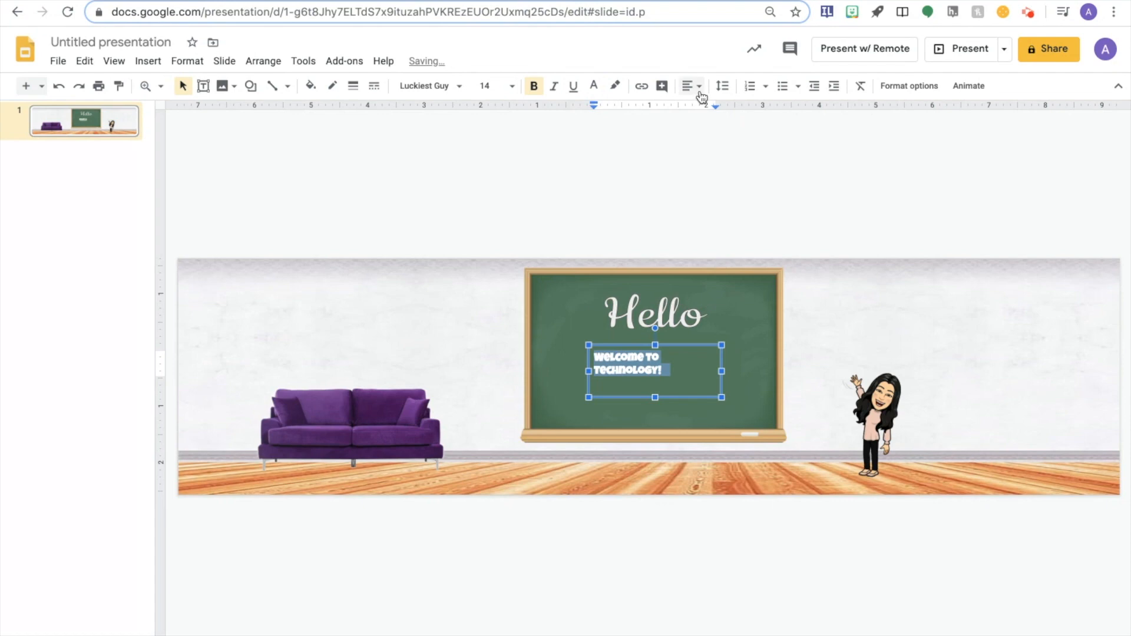
left_click(698, 86)
left_click(713, 108)
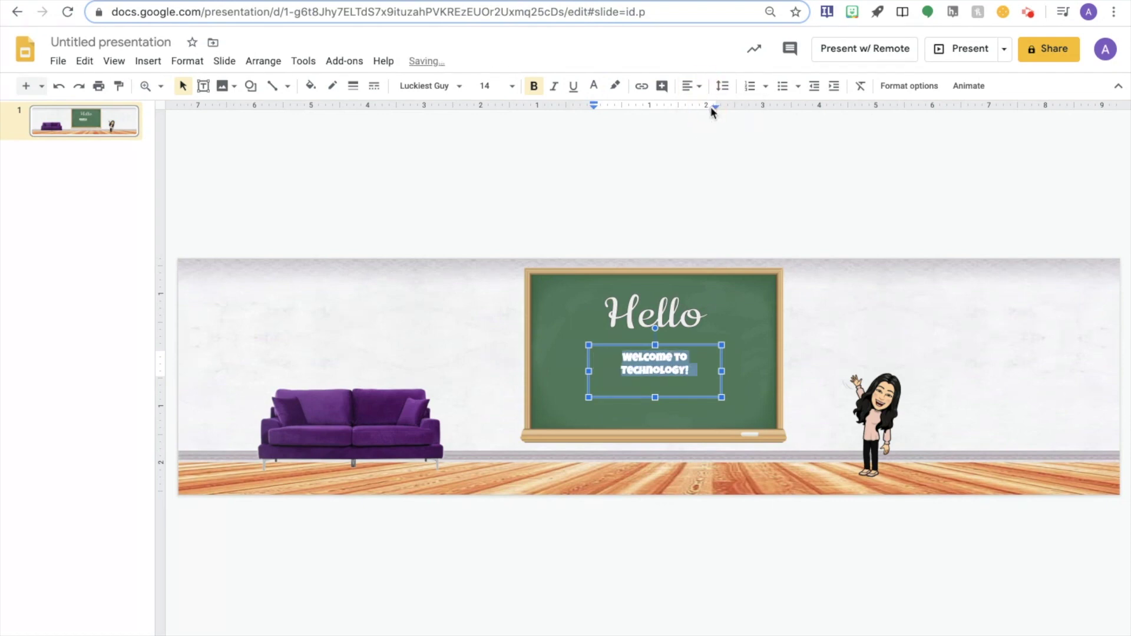
Set the welcome text to size 30, then 24, and adjust its box on the chalkboard
left_click(512, 86)
left_click(490, 327)
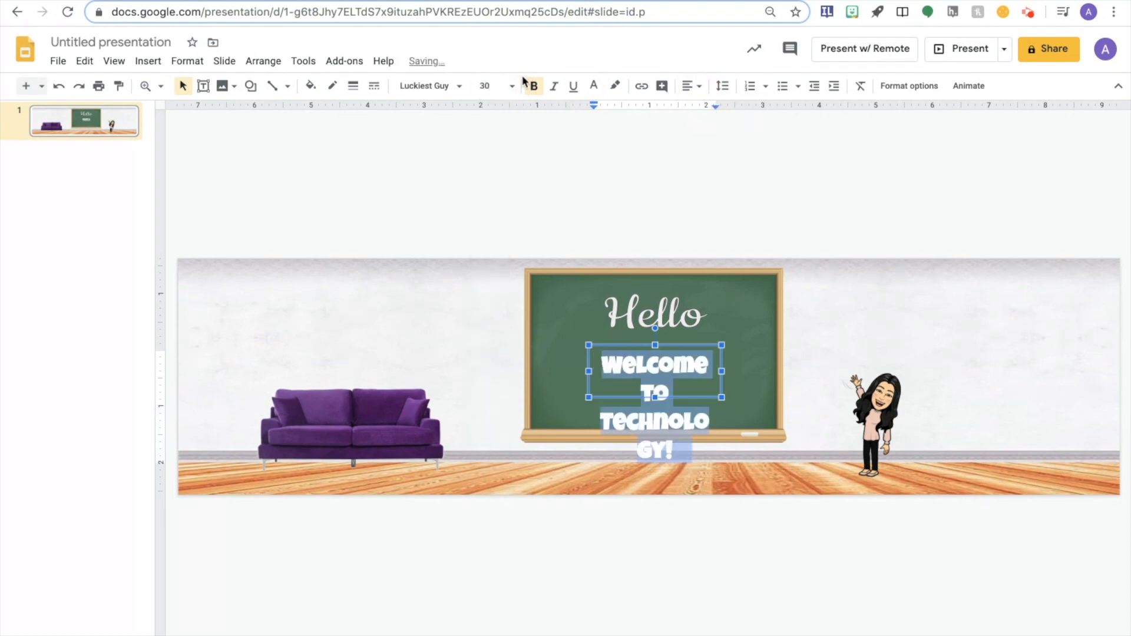
left_click(511, 86)
left_click(490, 305)
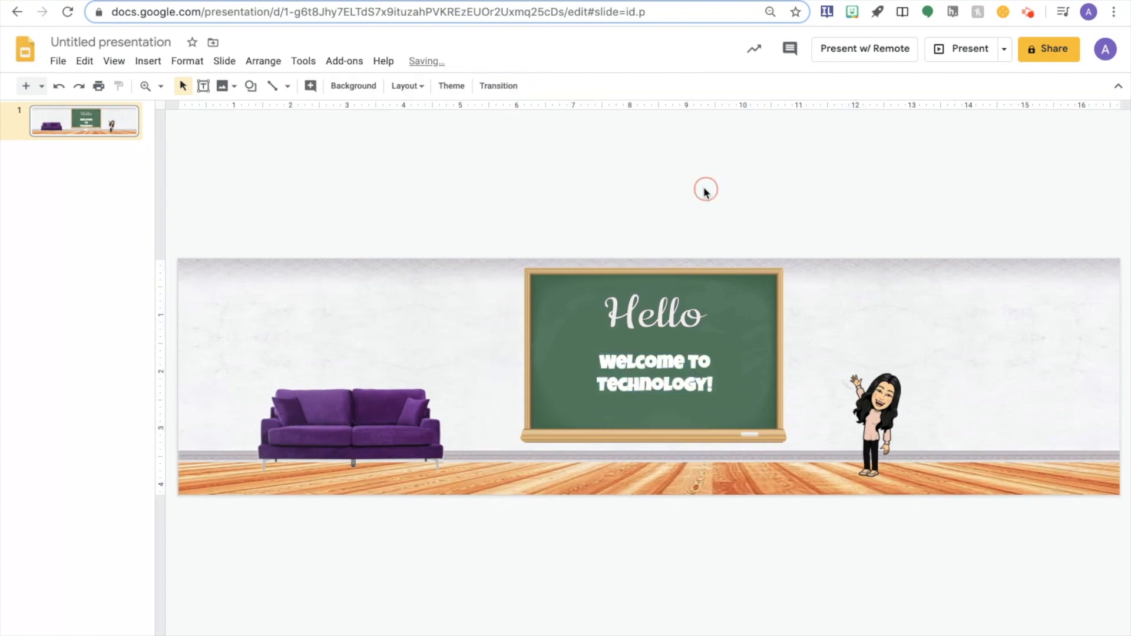
left_click(681, 372)
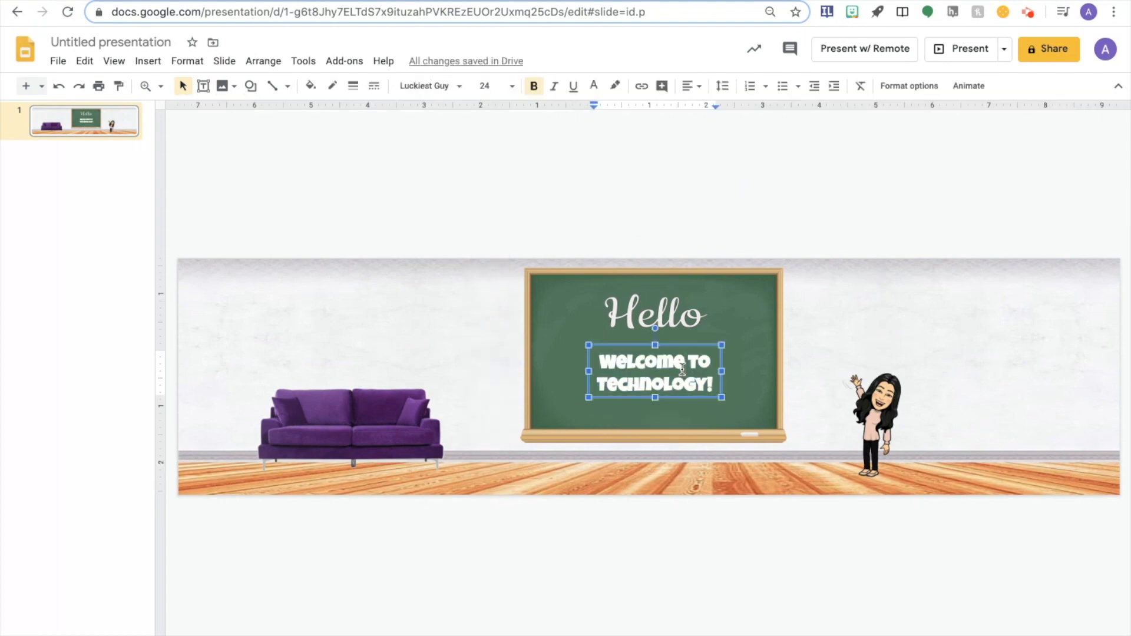
mouse_move(685, 363)
left_mouse_down()
mouse_move(601, 363)
mouse_move(731, 382)
left_mouse_up()
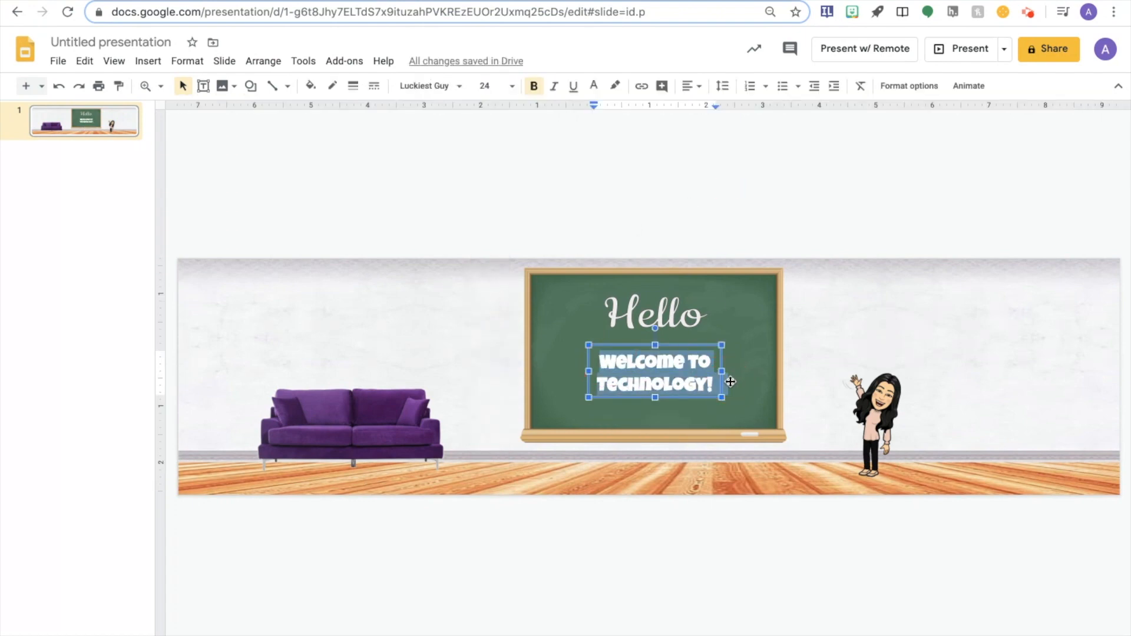
left_click(734, 201)
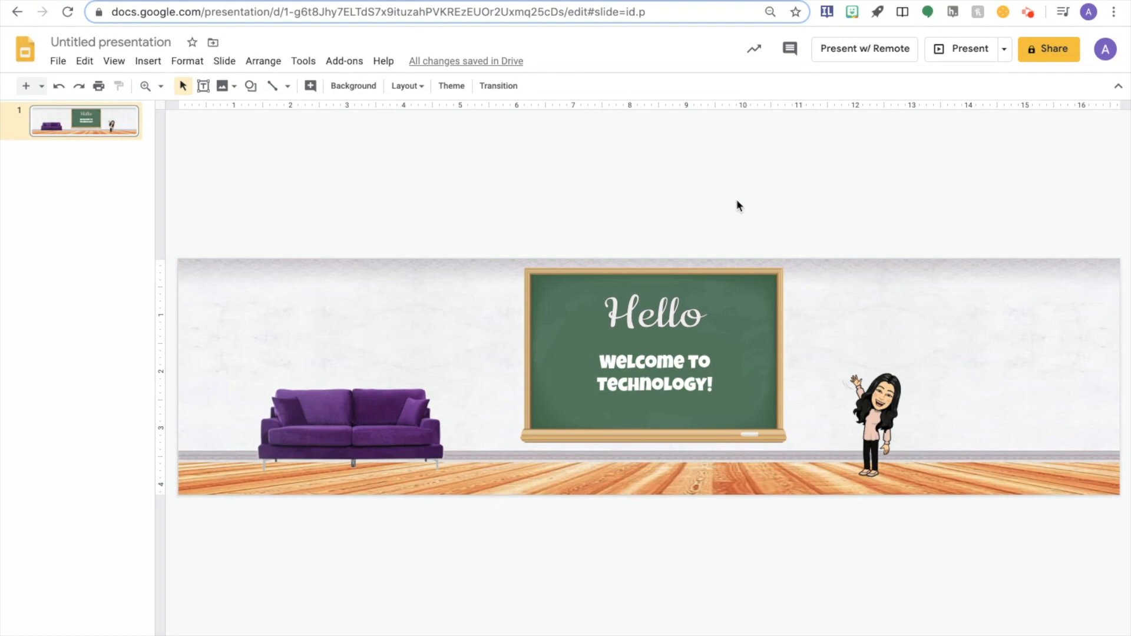
Search Google Images for 'technology posters', then 'technology posters classroom'
left_click(644, 4)
scroll(310, 265, "up", 5)
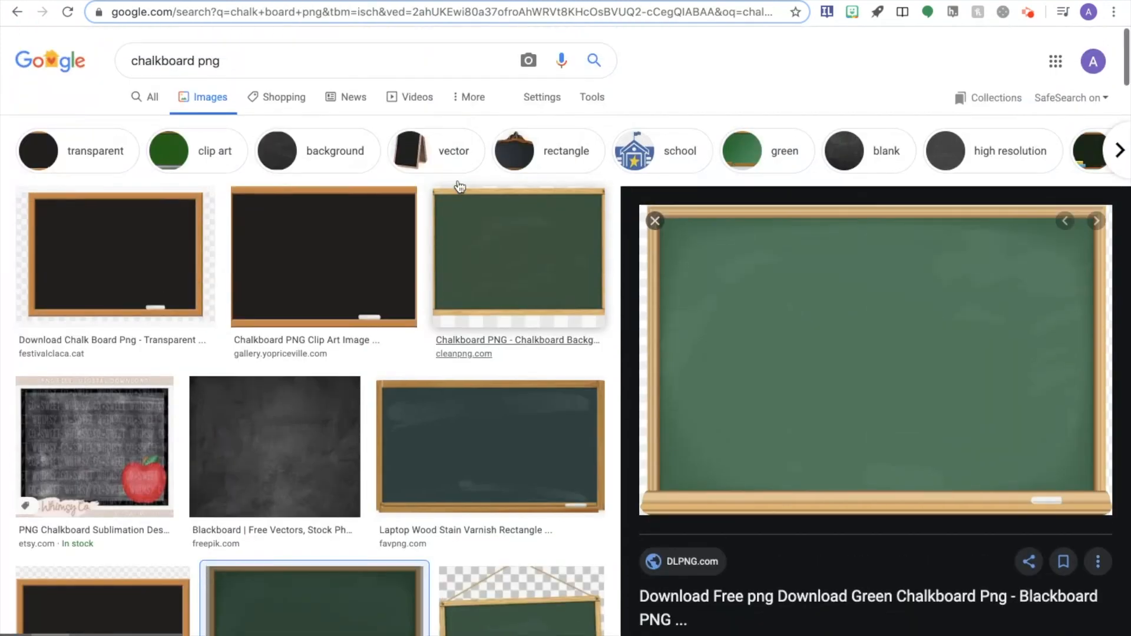
left_click_drag(279, 59, 111, 59)
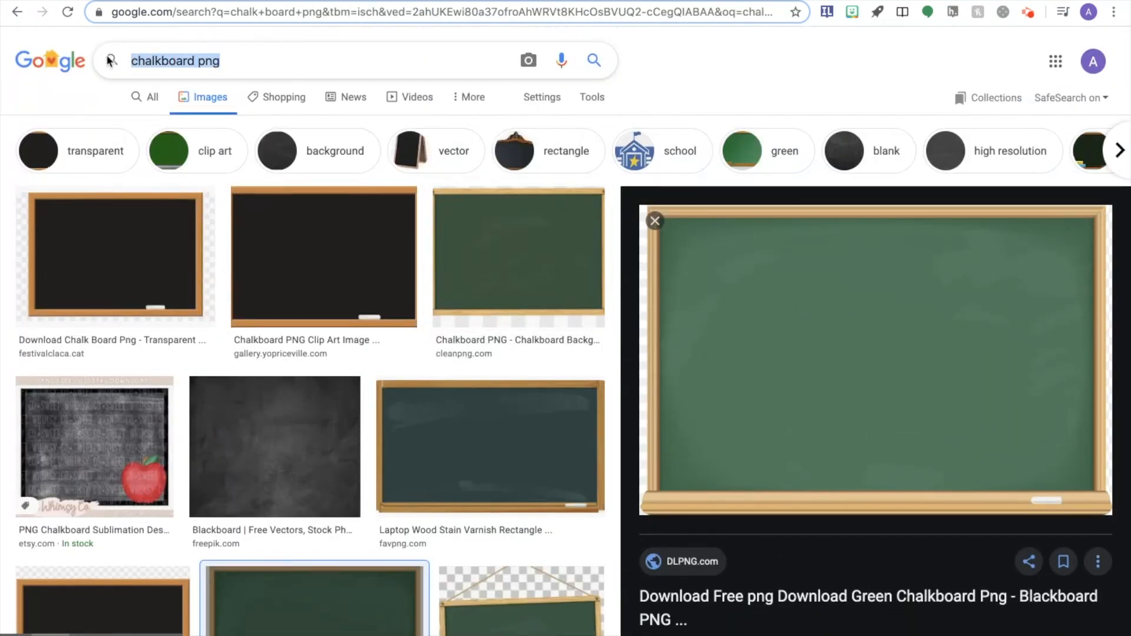
type("technology pos")
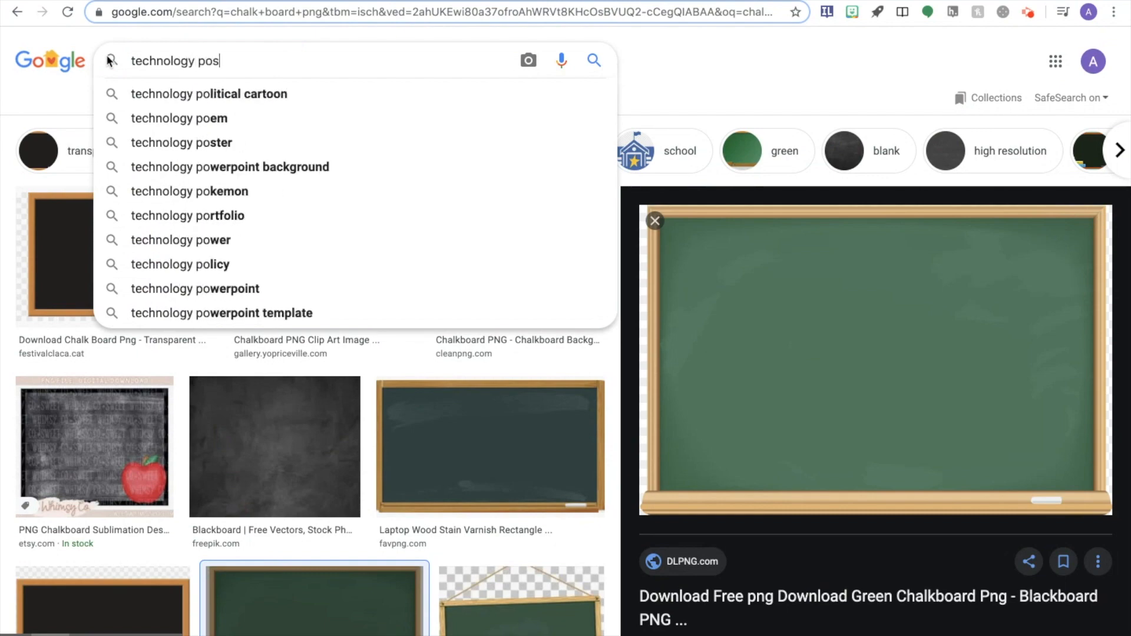
type("ters")
key("Return")
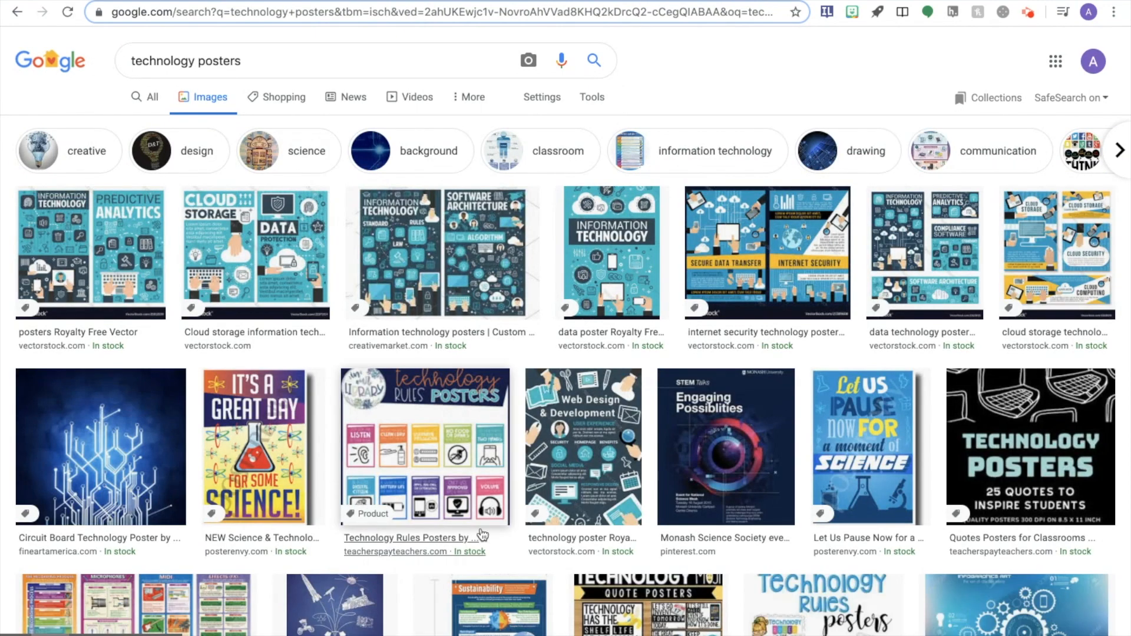
scroll(440, 395, "down", 3)
scroll(417, 422, "up", 3)
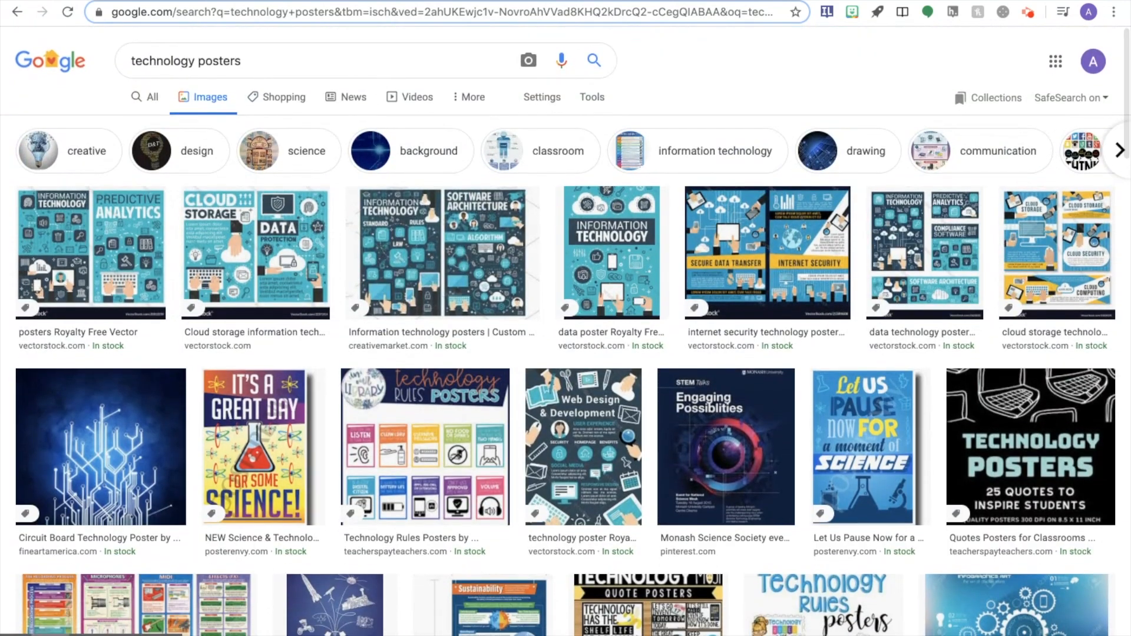
left_click(262, 70)
type("lass")
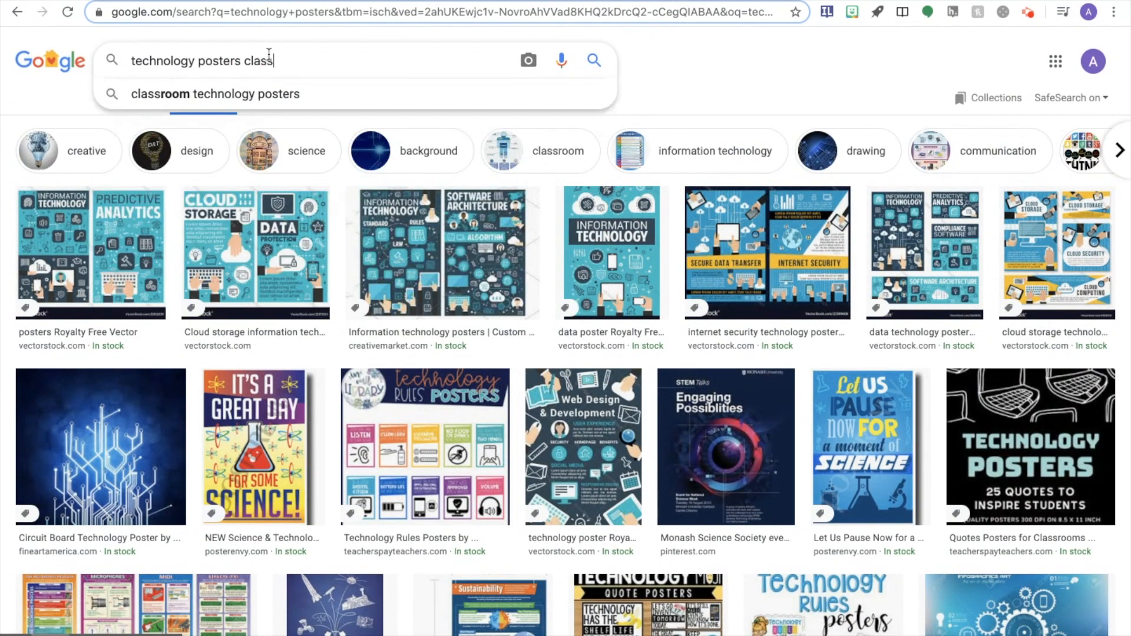
type("room")
key("Return")
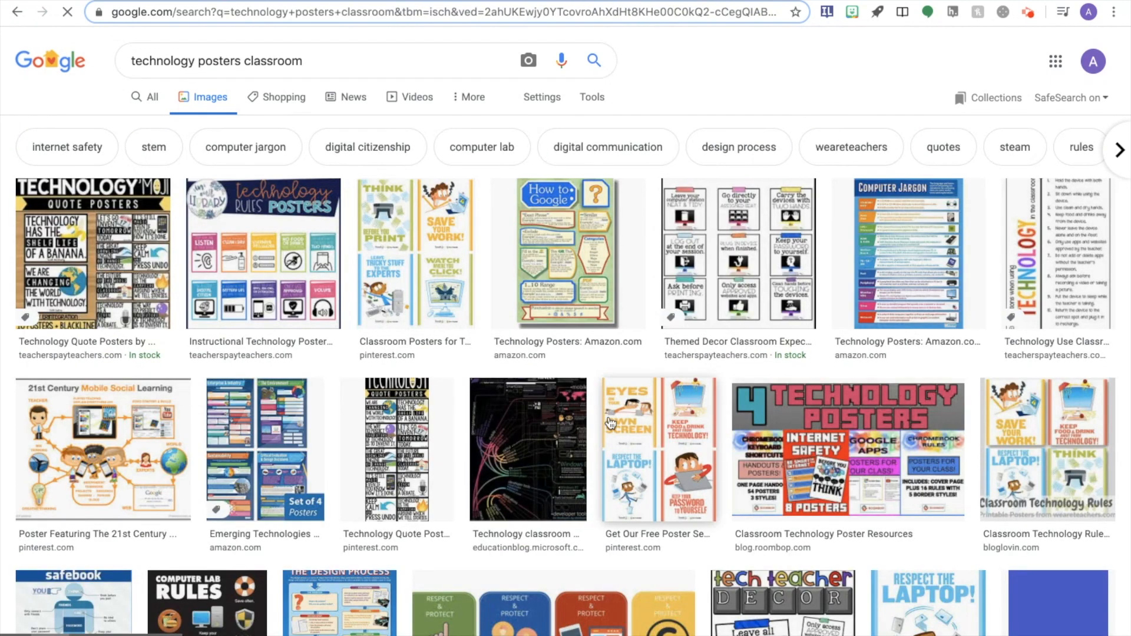
scroll(608, 424, "down", 3)
scroll(608, 423, "down", 2)
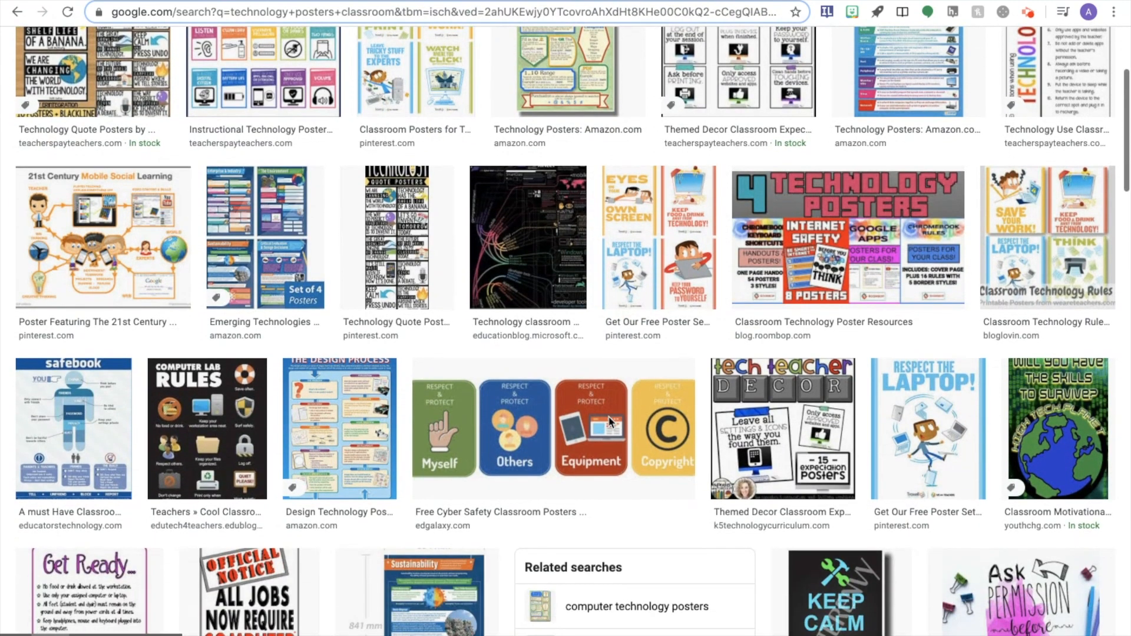
scroll(608, 423, "down", 2)
scroll(608, 423, "down", 2)
scroll(608, 423, "down", 2)
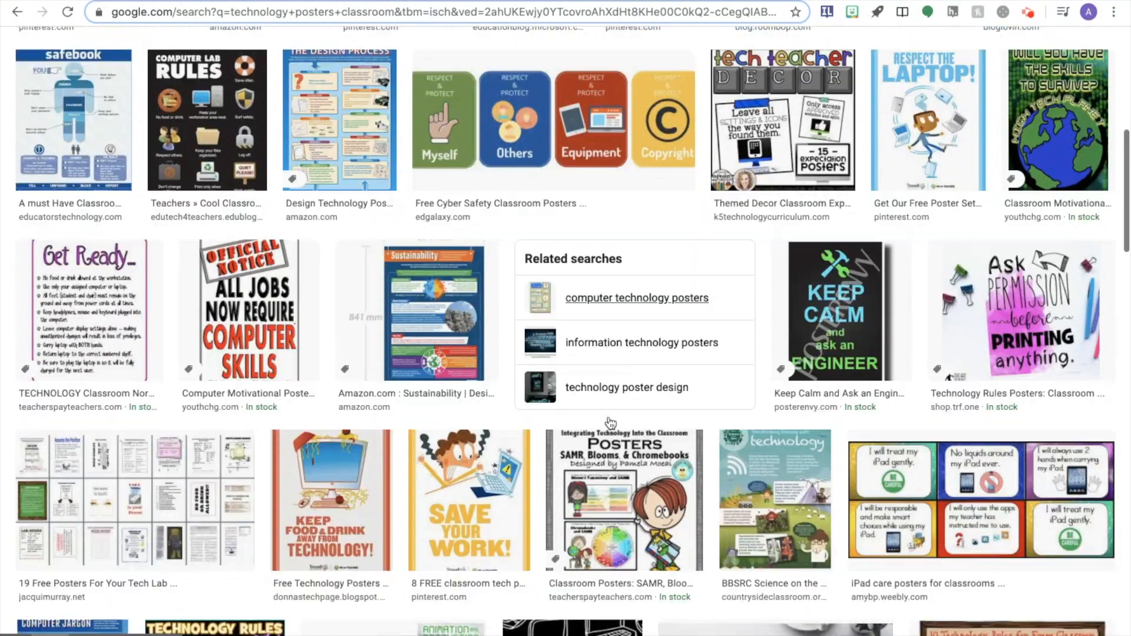
scroll(608, 423, "down", 2)
scroll(608, 423, "down", 3)
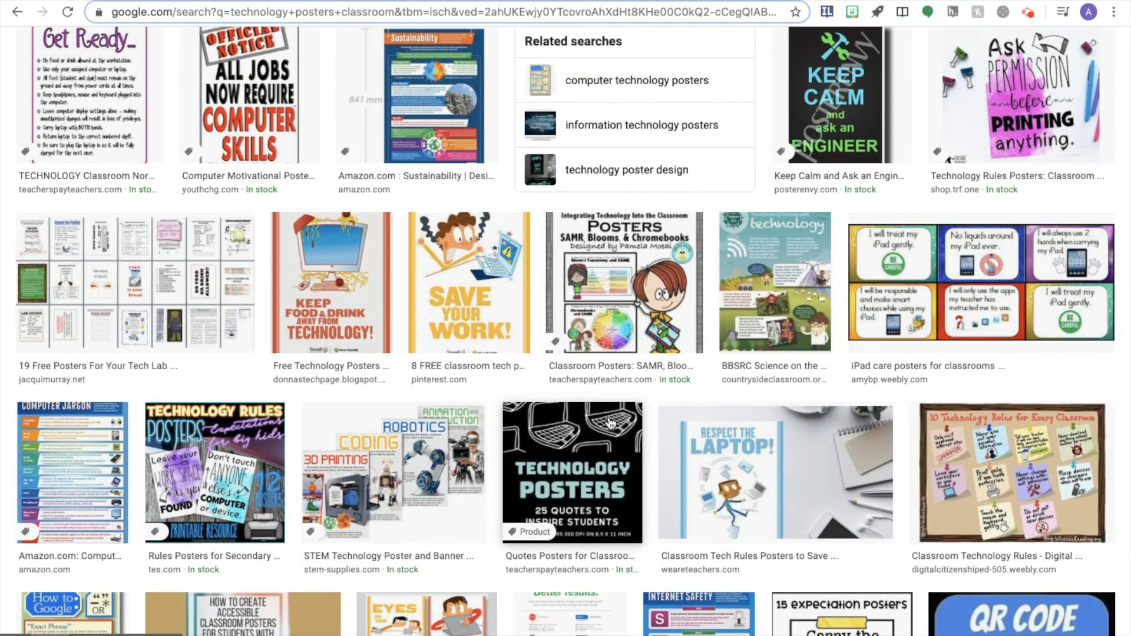
scroll(608, 423, "up", 10)
scroll(608, 423, "up", 3)
Search 'funny technology posters' and preview the I.T. moon poster
left_click_drag(305, 60, 101, 39)
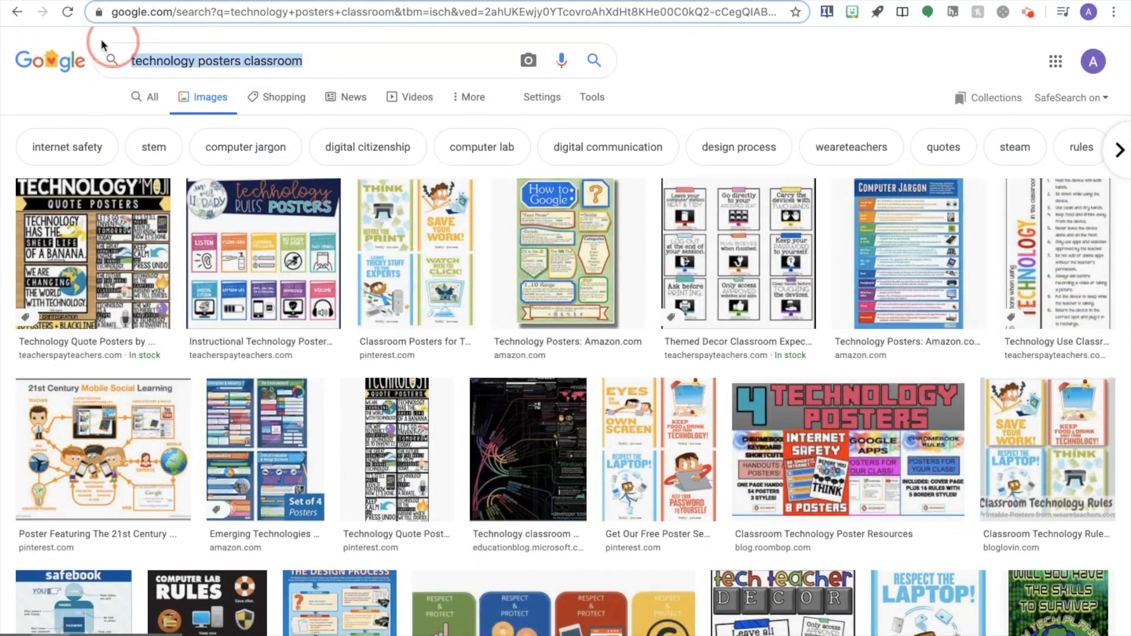
type("funni")
key("BackSpace")
type("y tech")
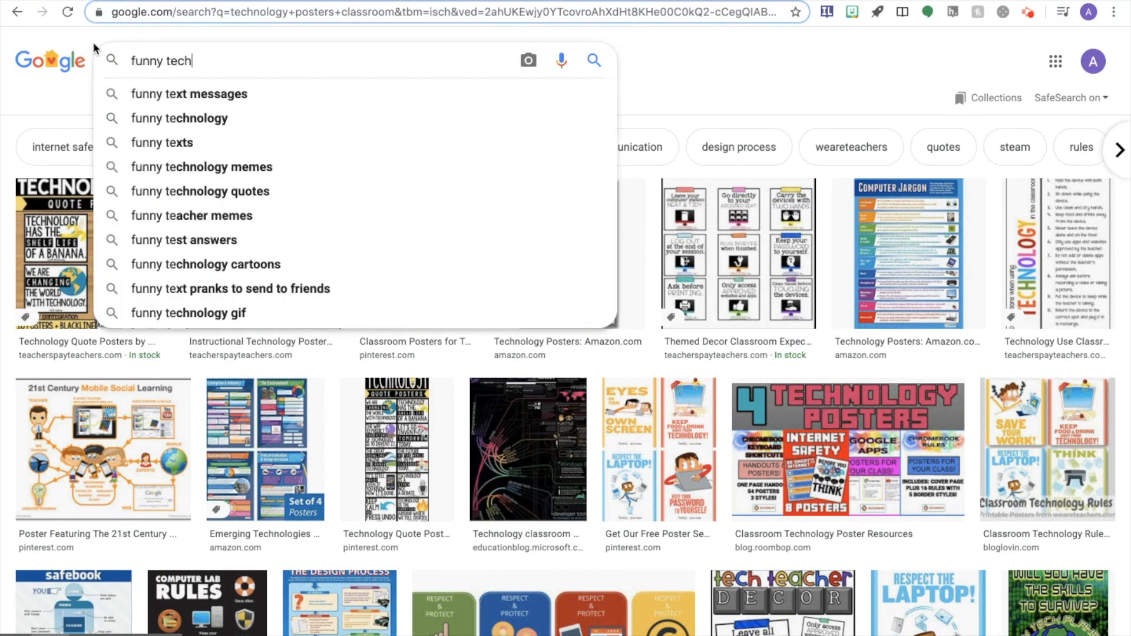
type("nology posters")
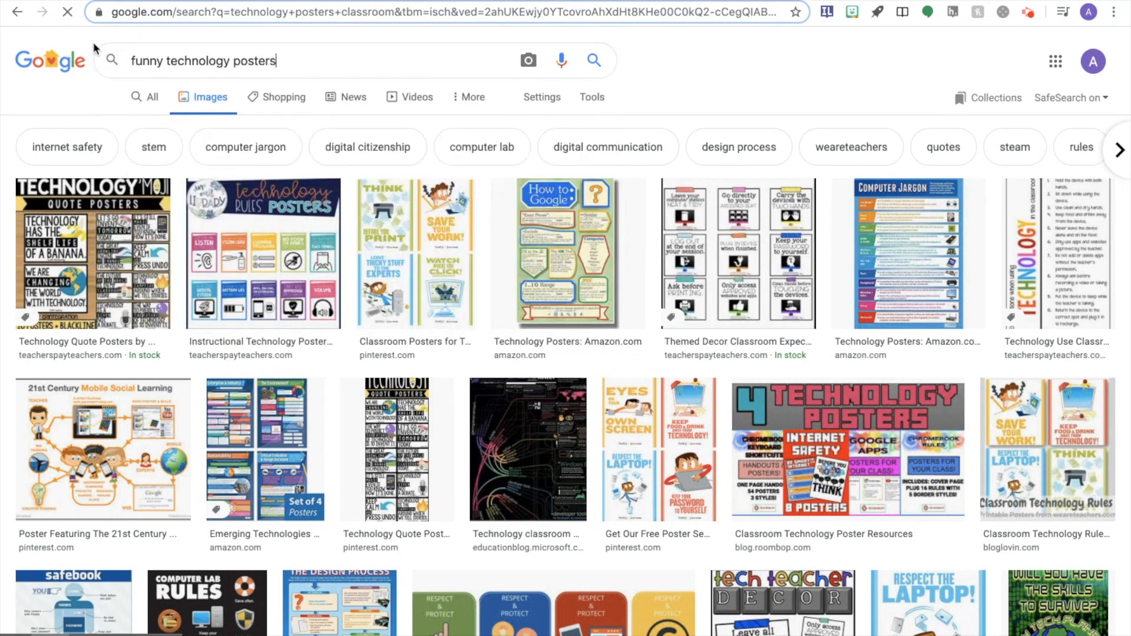
key("Return")
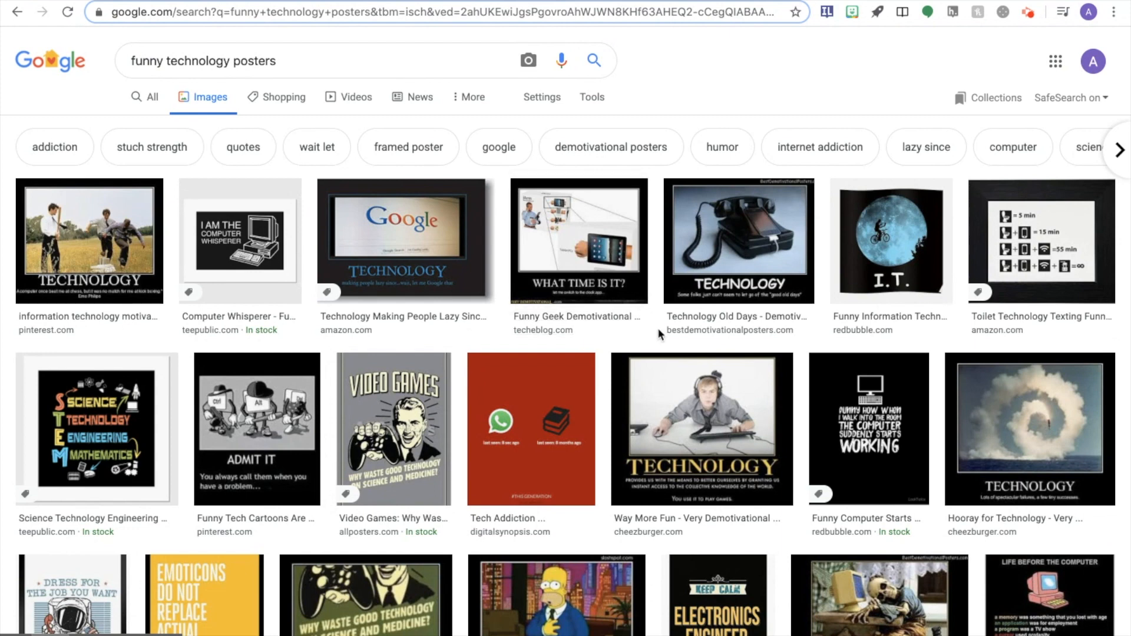
scroll(657, 327, "down", 1)
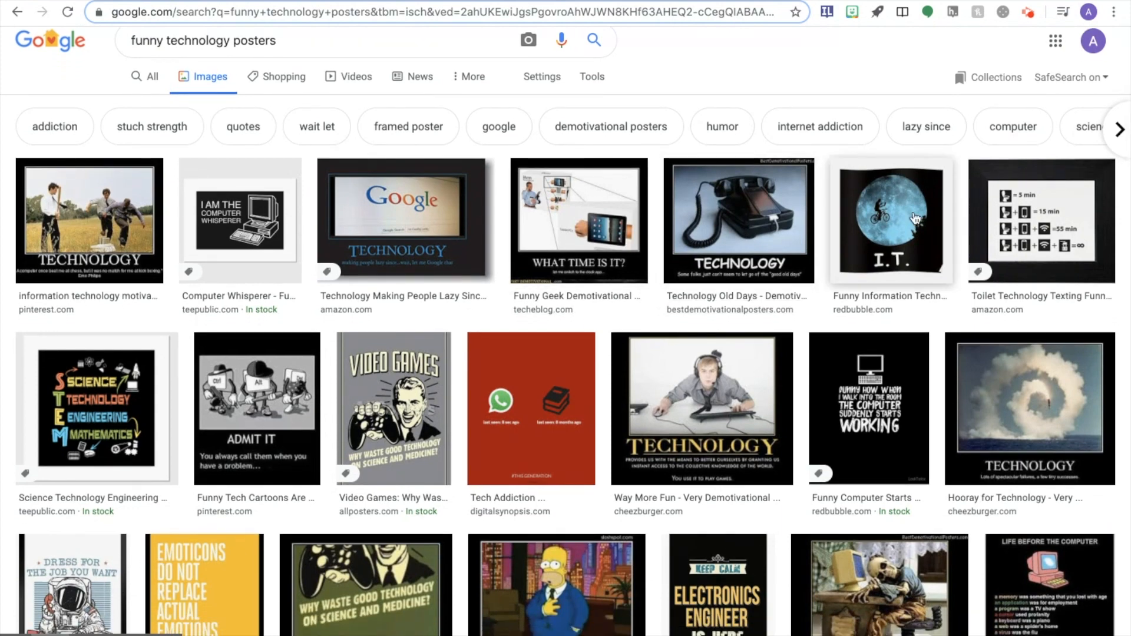
left_click(891, 219)
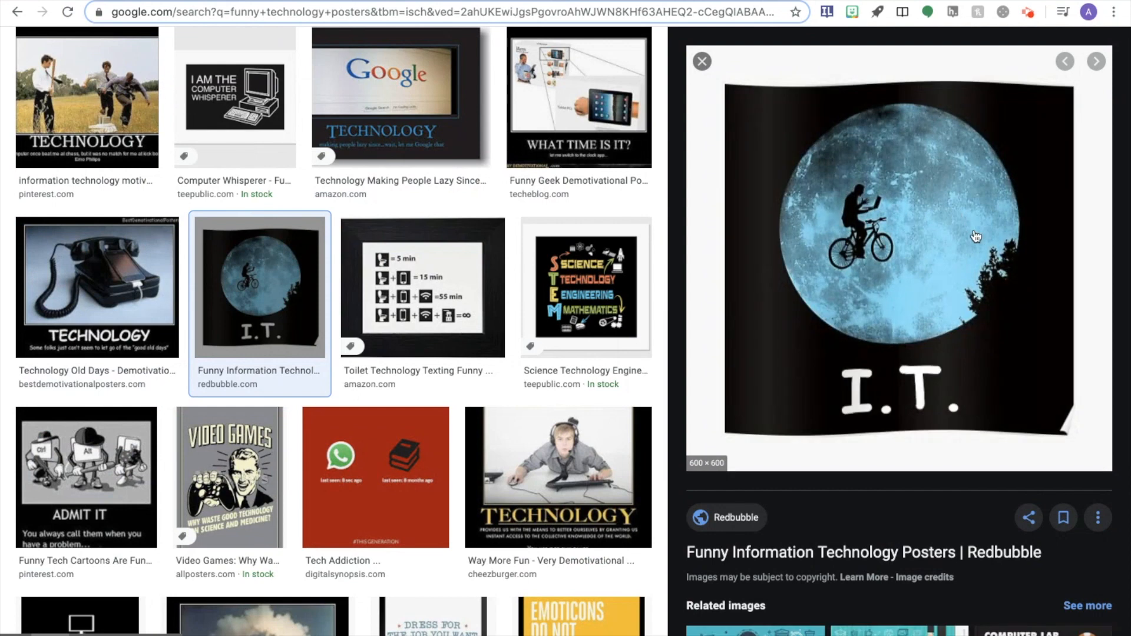
Copy the I.T. moon poster, paste it onto the banner slide and shrink it
right_click(927, 250)
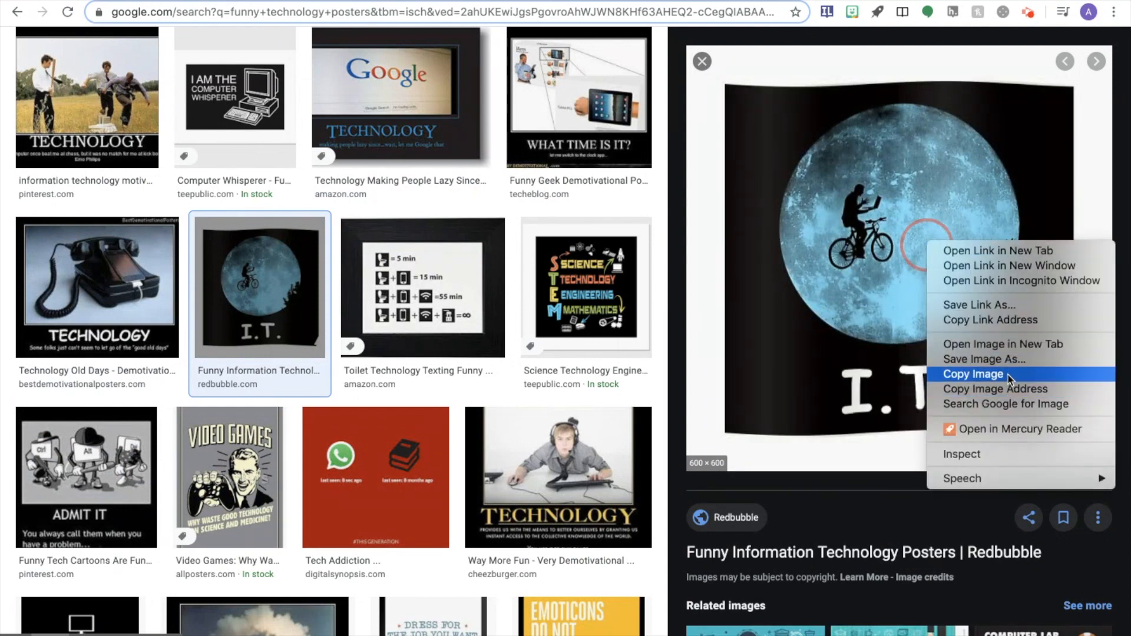
left_click(950, 367)
left_click(701, 61)
key("ctrl+Tab")
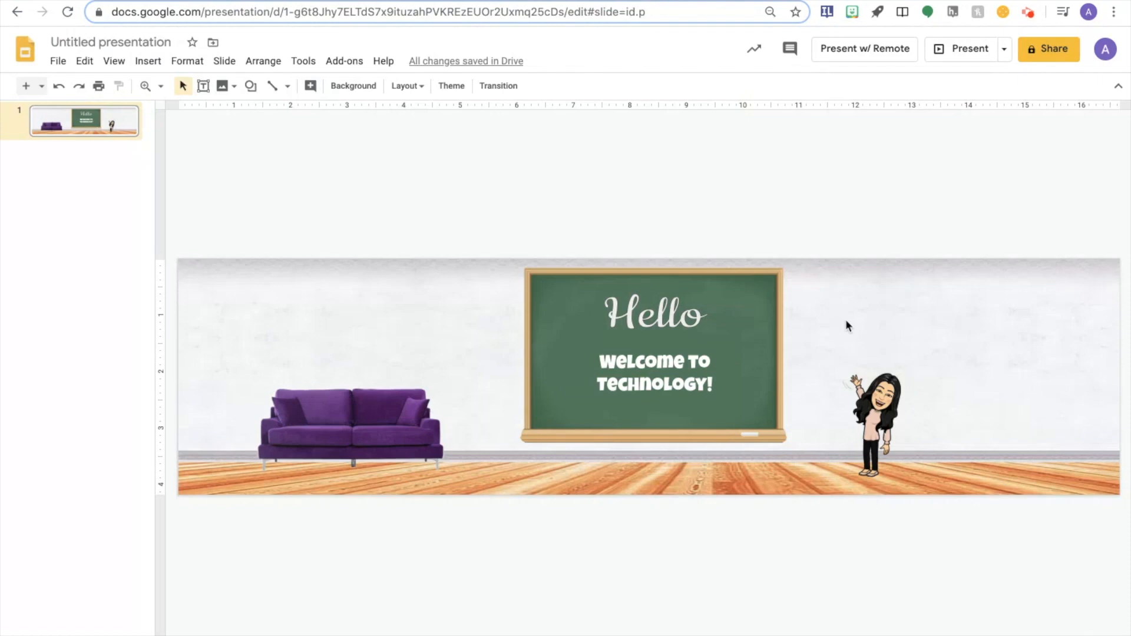
key("ctrl+v")
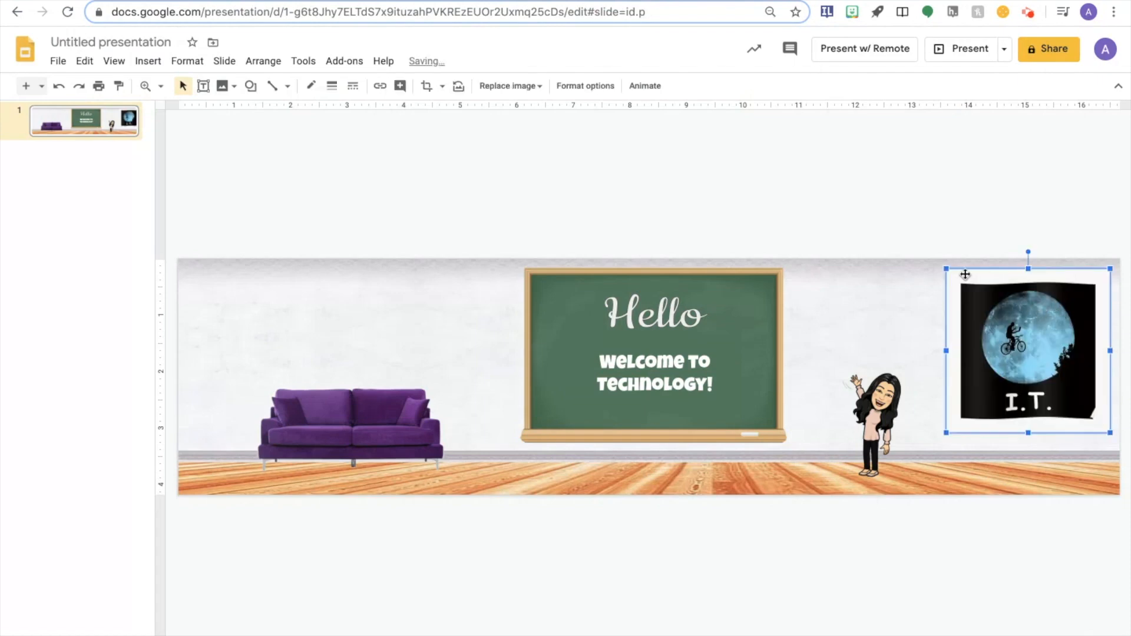
left_click_drag(945, 268, 1007, 328)
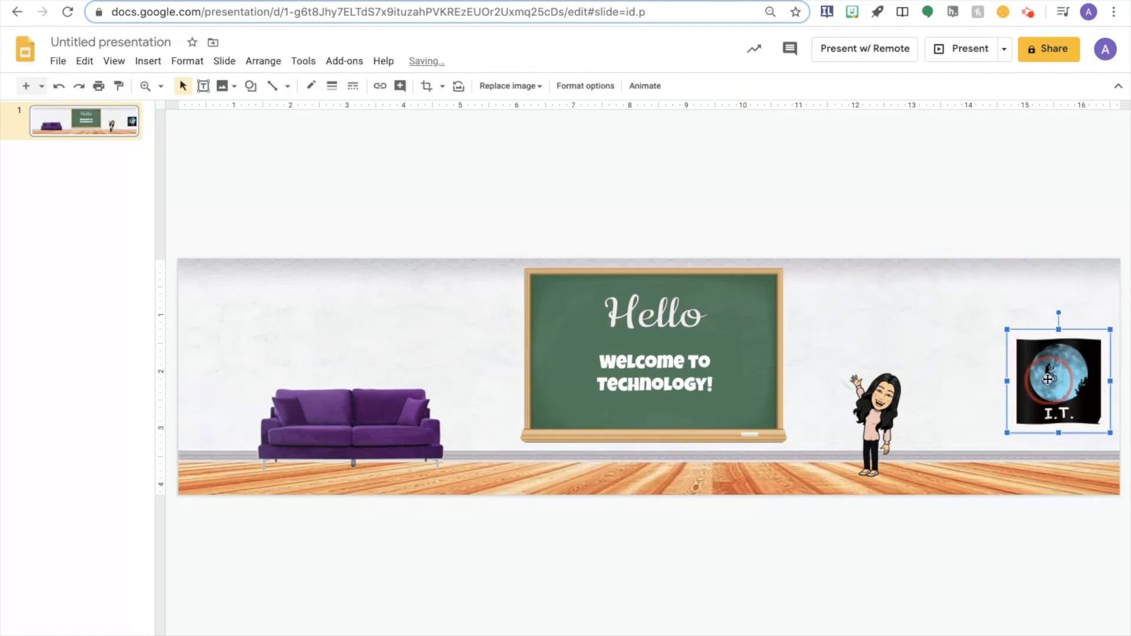
mouse_move(1047, 379)
left_mouse_down()
mouse_move(980, 356)
mouse_move(962, 336)
left_mouse_up()
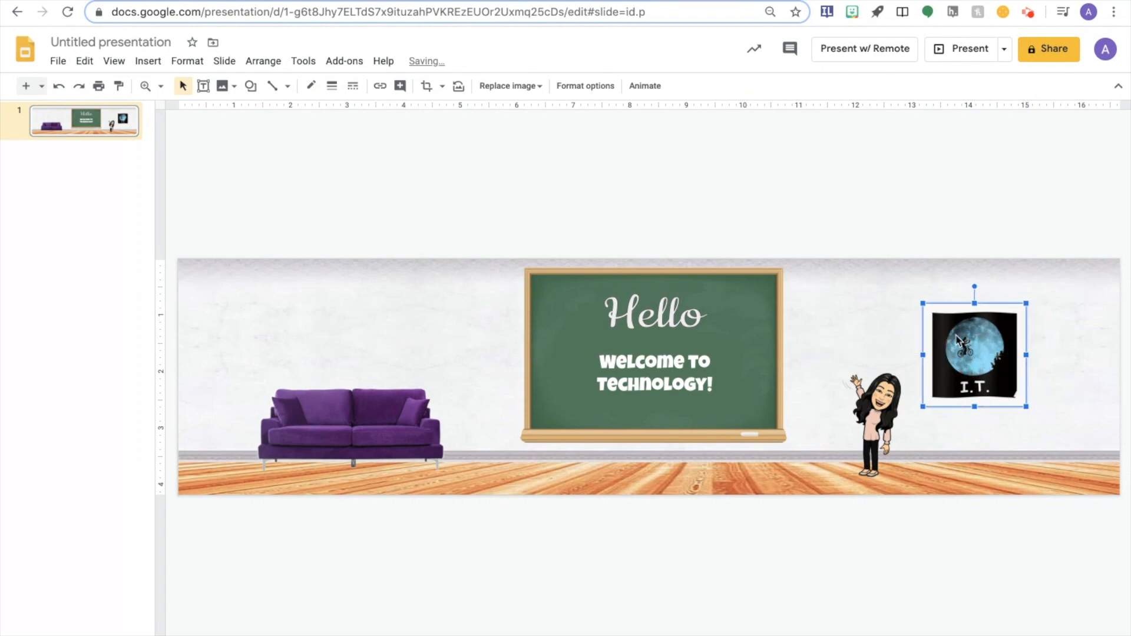
Give the poster a black border, 4px then thickened to 8px
left_click(332, 85)
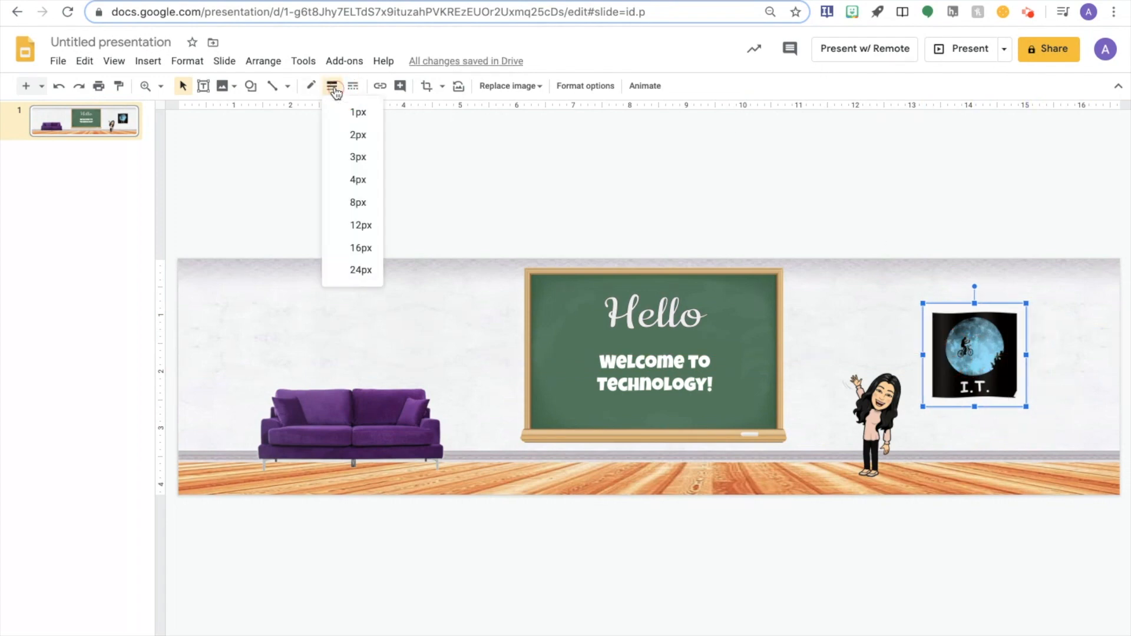
left_click(346, 180)
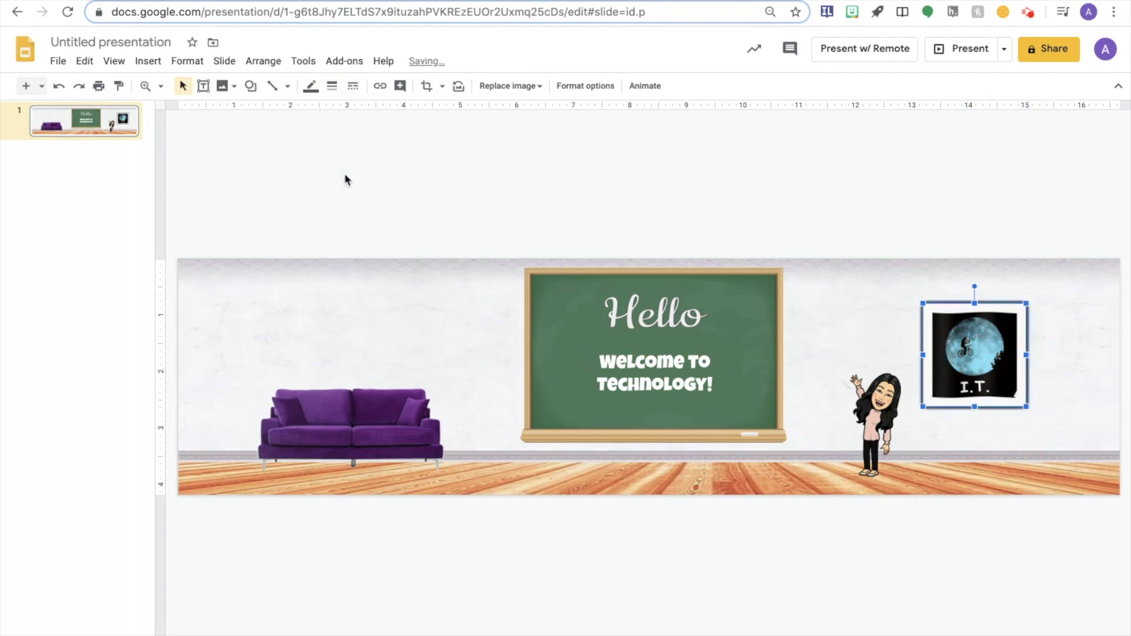
left_click(311, 86)
left_click(315, 142)
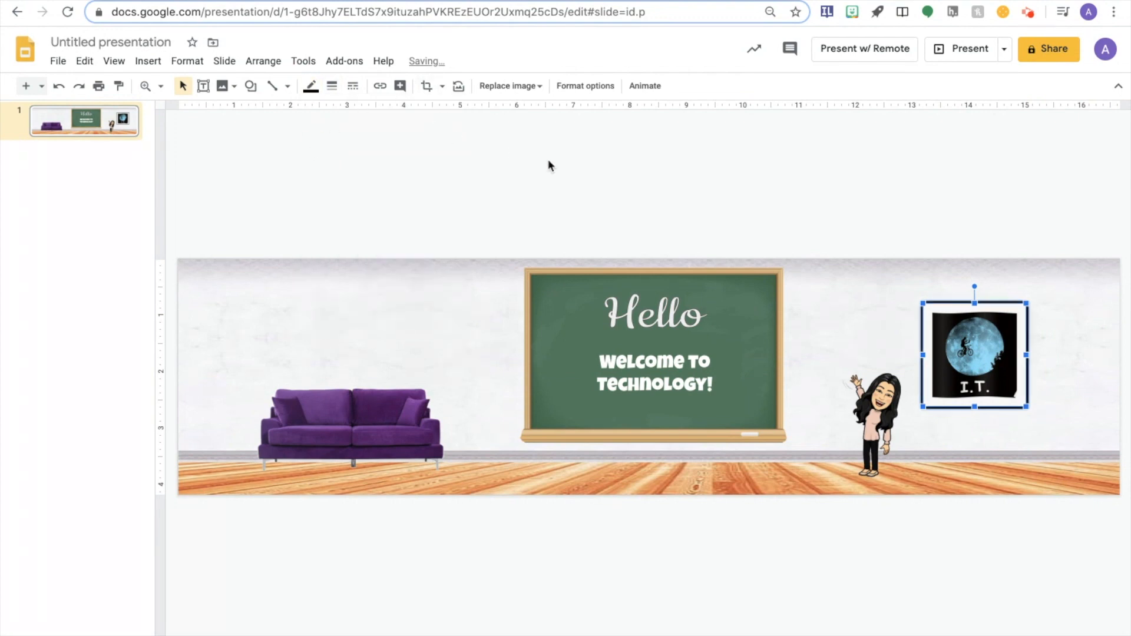
left_click(331, 86)
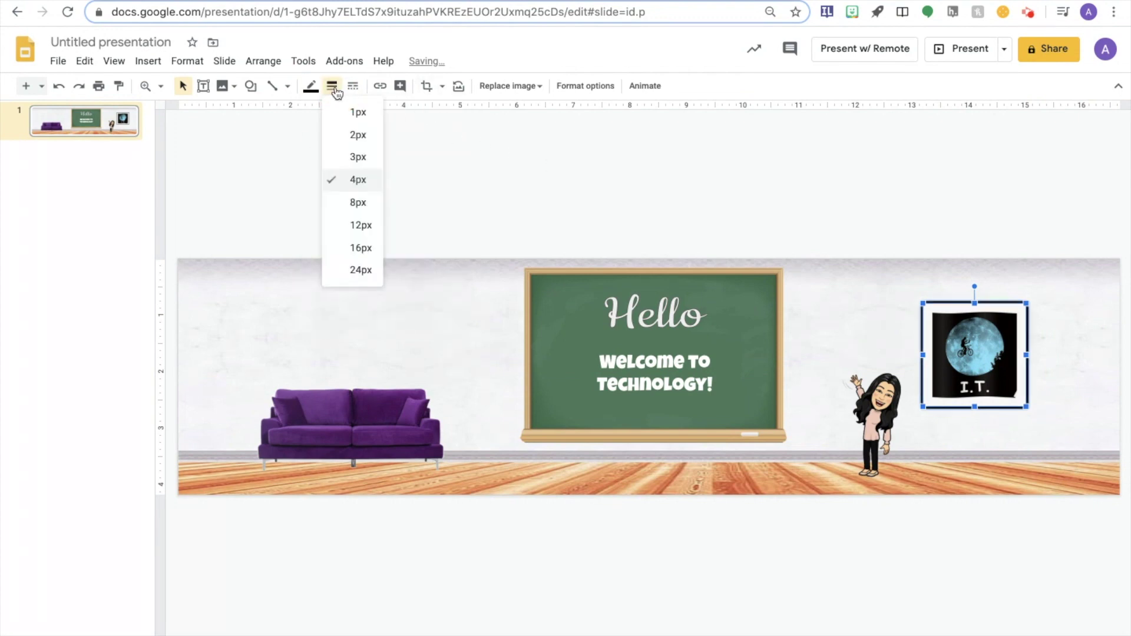
left_click(358, 202)
left_click(904, 165)
Hang the poster higher near the banner's right edge
left_click_drag(1007, 352, 1018, 333)
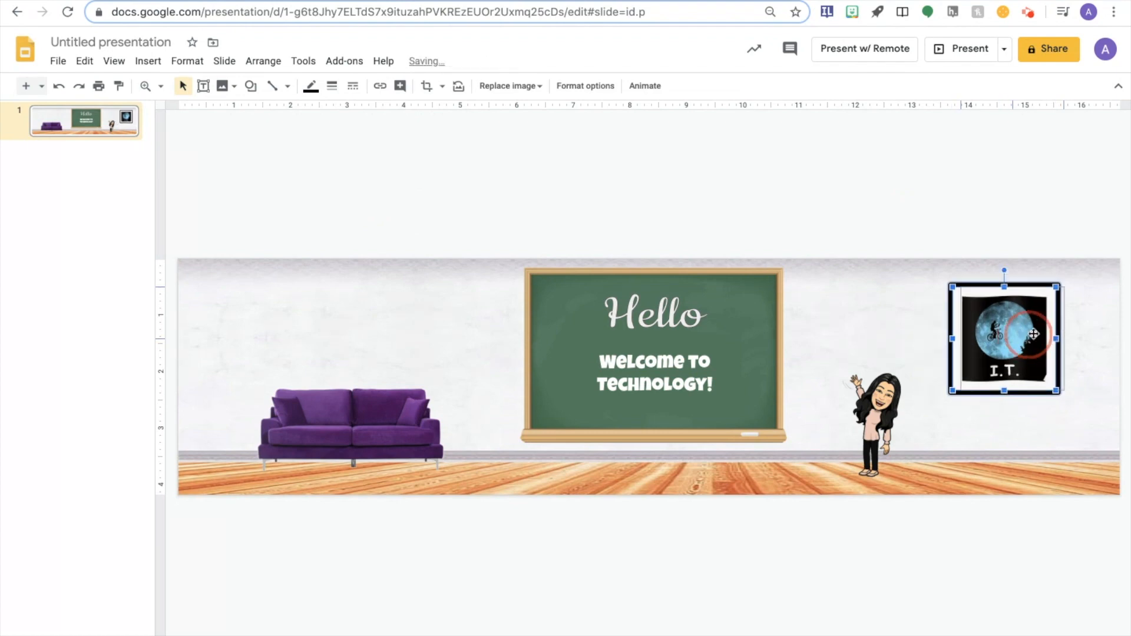
left_click_drag(1018, 333, 1040, 333)
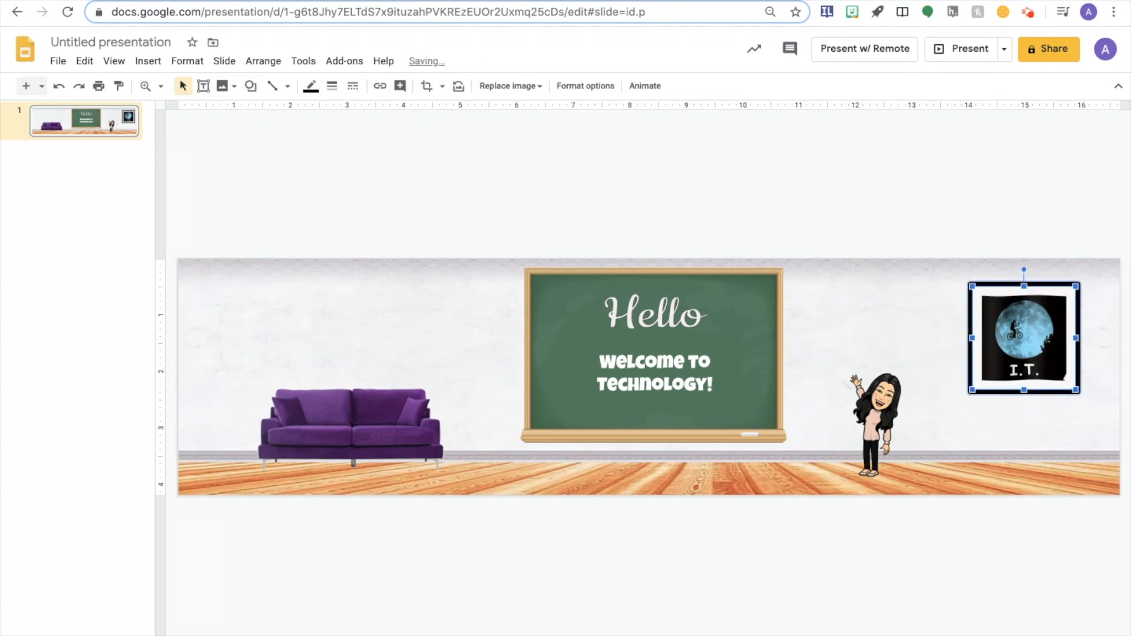
key("ctrl+Tab")
scroll(397, 64, "up", 5)
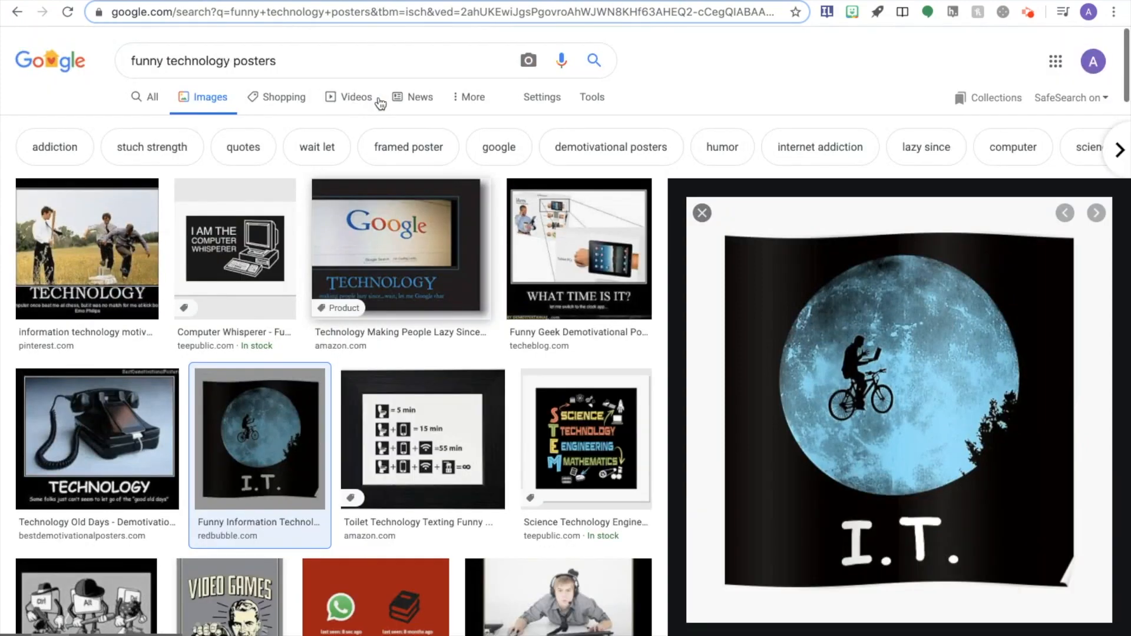
Search Google Images for 'standing lamp' and preview the bronze torchiere floor lamp
left_click(278, 60)
left_click_drag(278, 60, 110, 61)
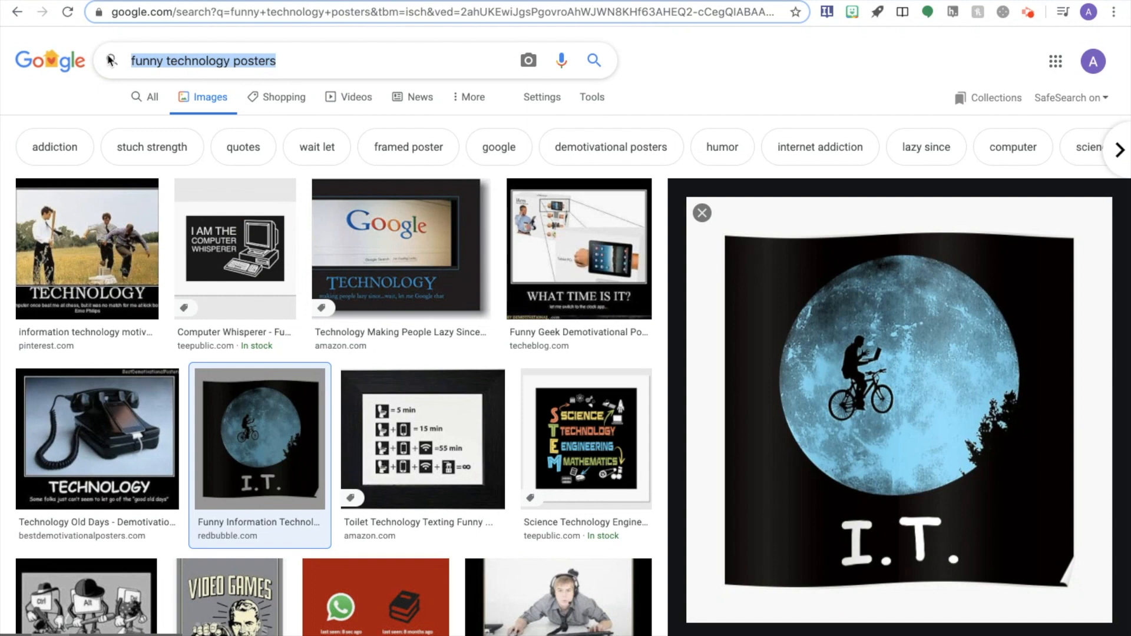
type("standing lamp")
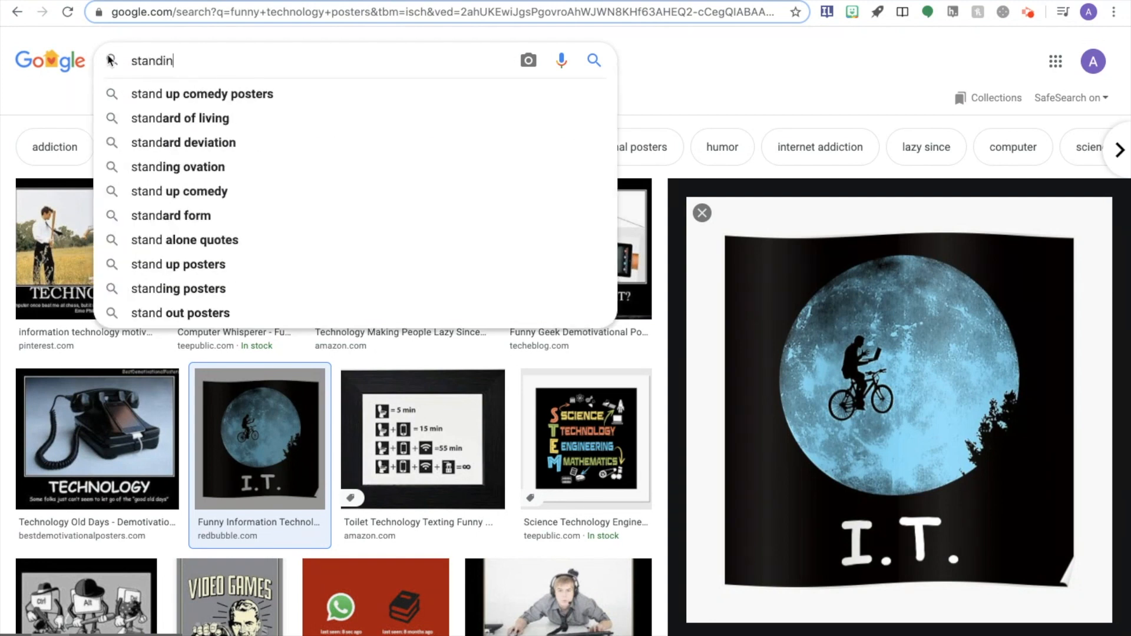
key("Return")
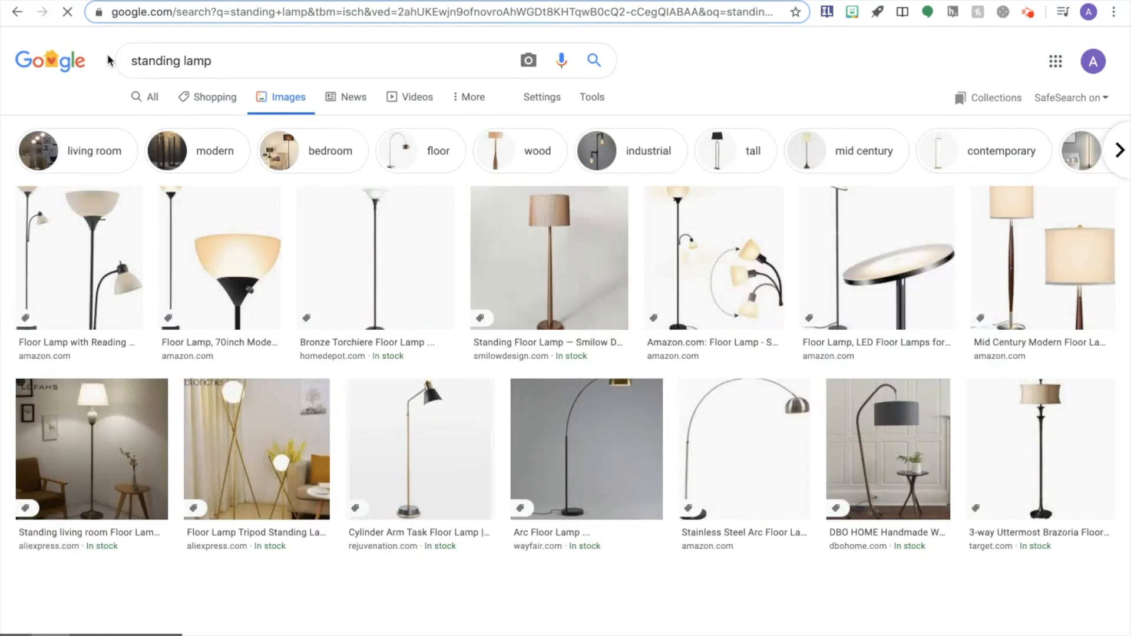
left_click(389, 265)
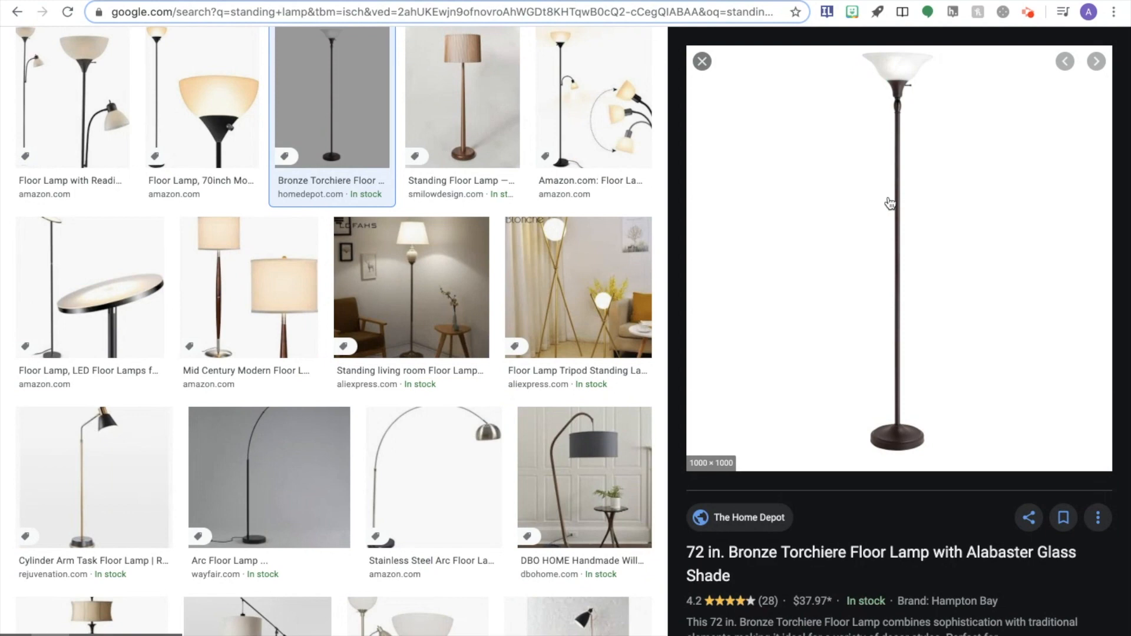
Open remove.bg in a new tab and drop the lamp image onto it from Google Images
key("ctrl+t")
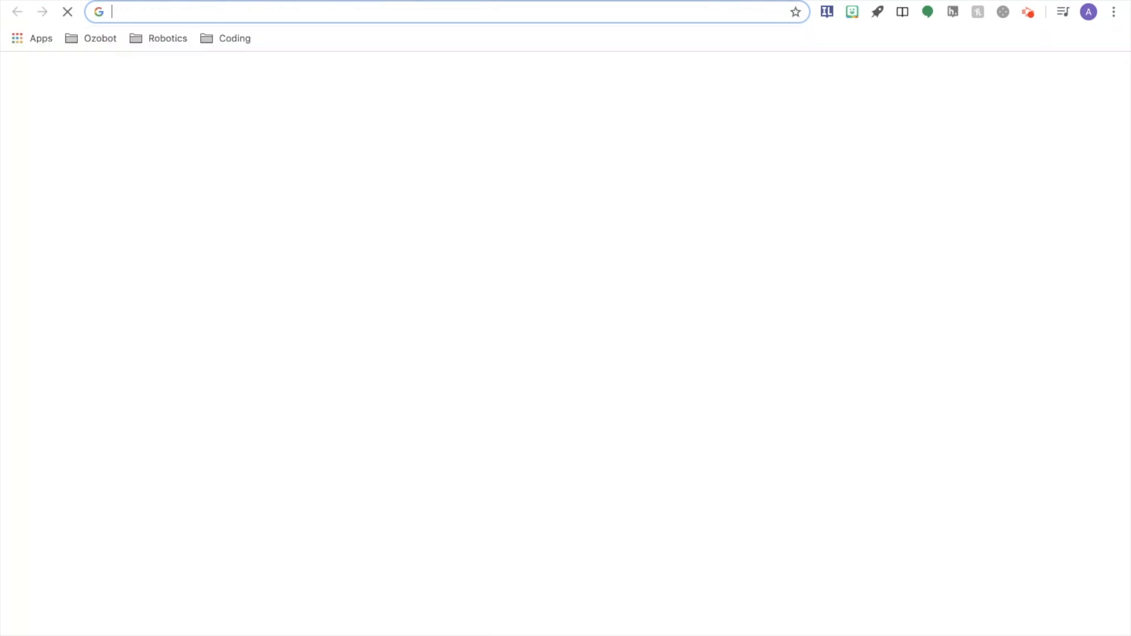
type("remove.bg")
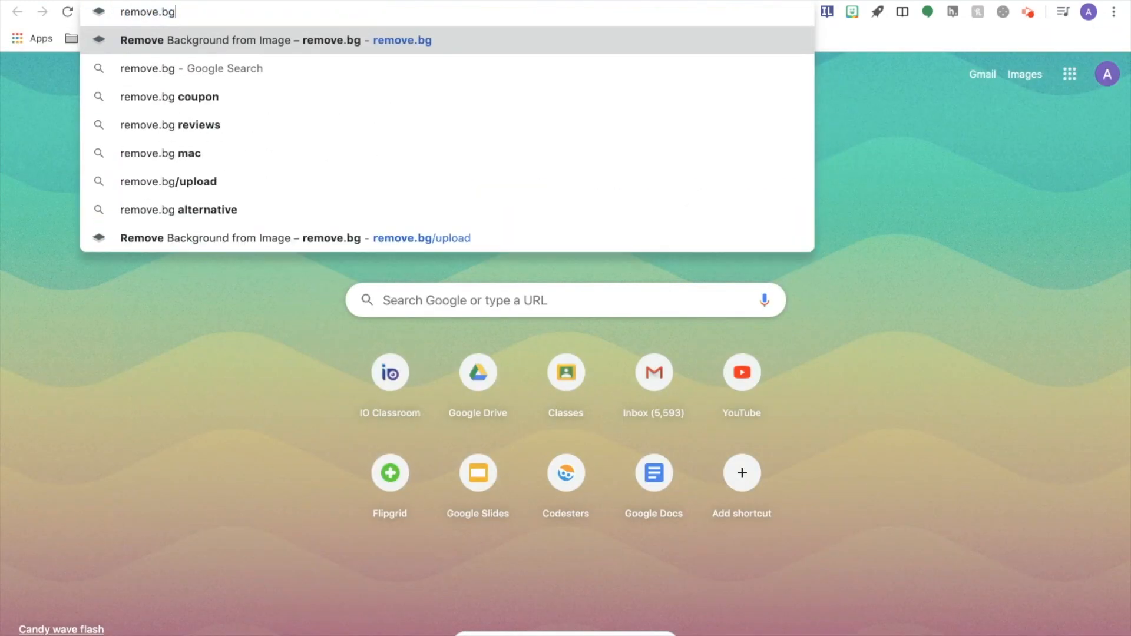
key("Return")
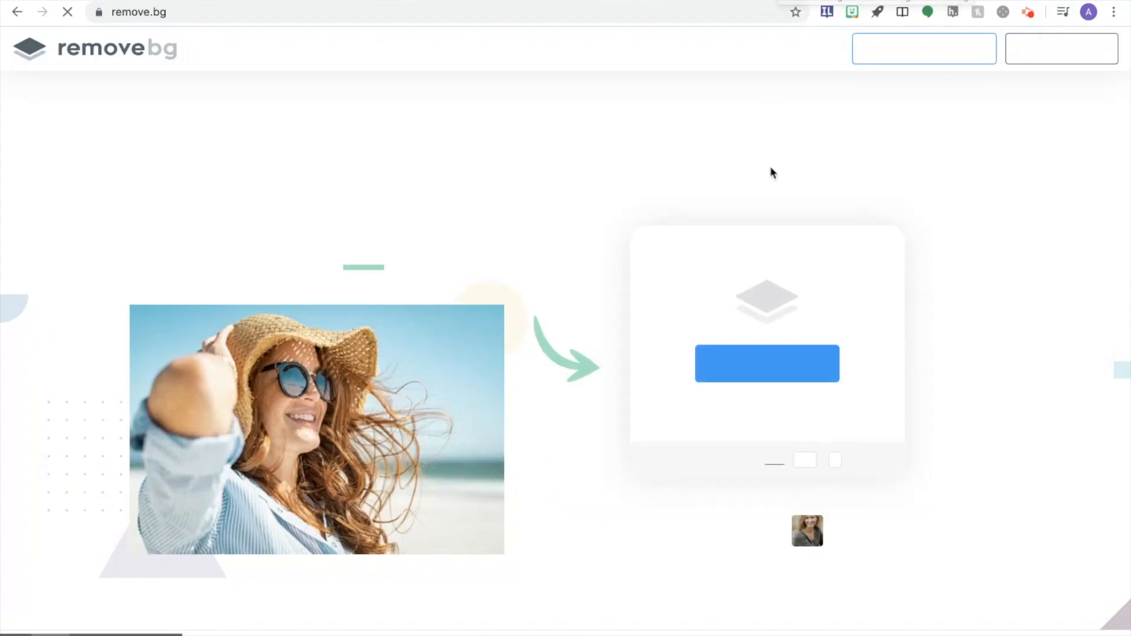
left_click(808, 390)
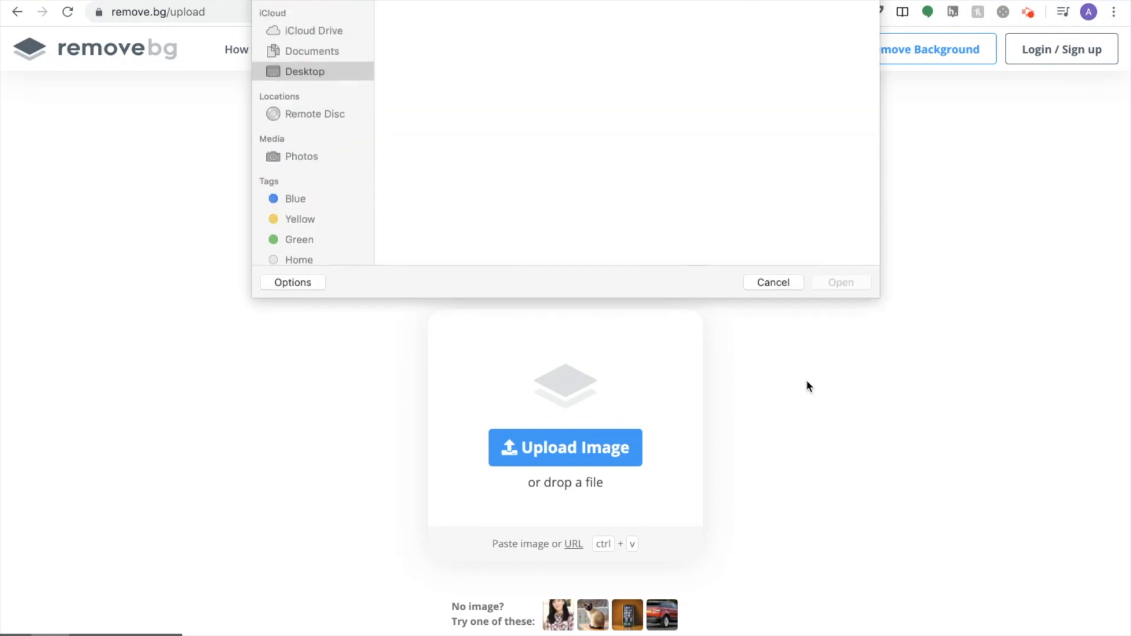
left_click(777, 302)
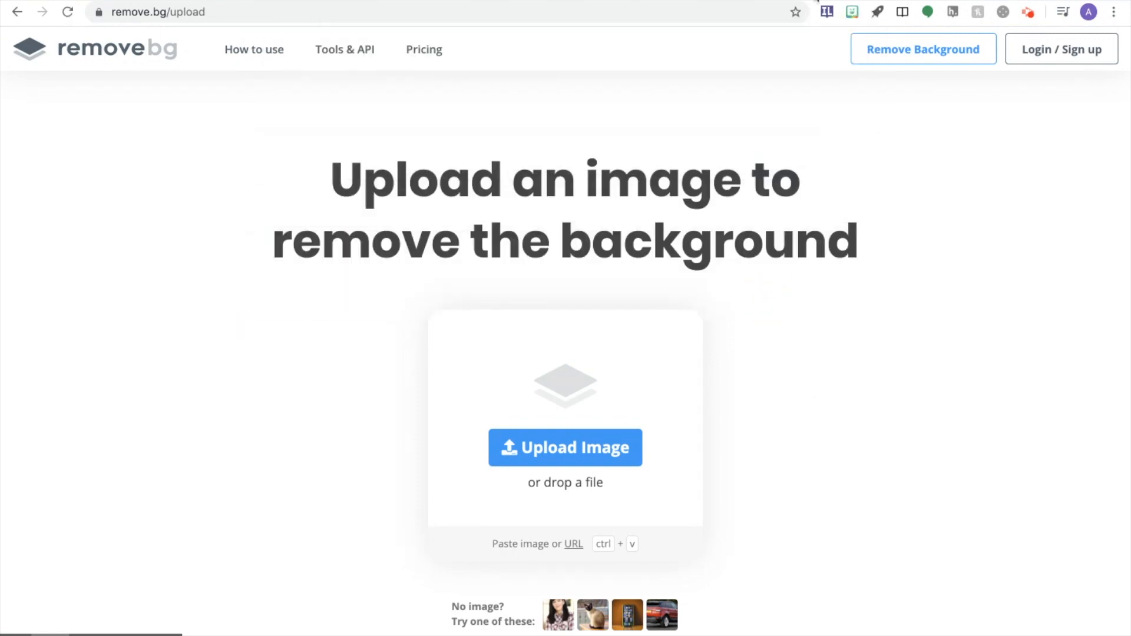
key("ctrl+Tab")
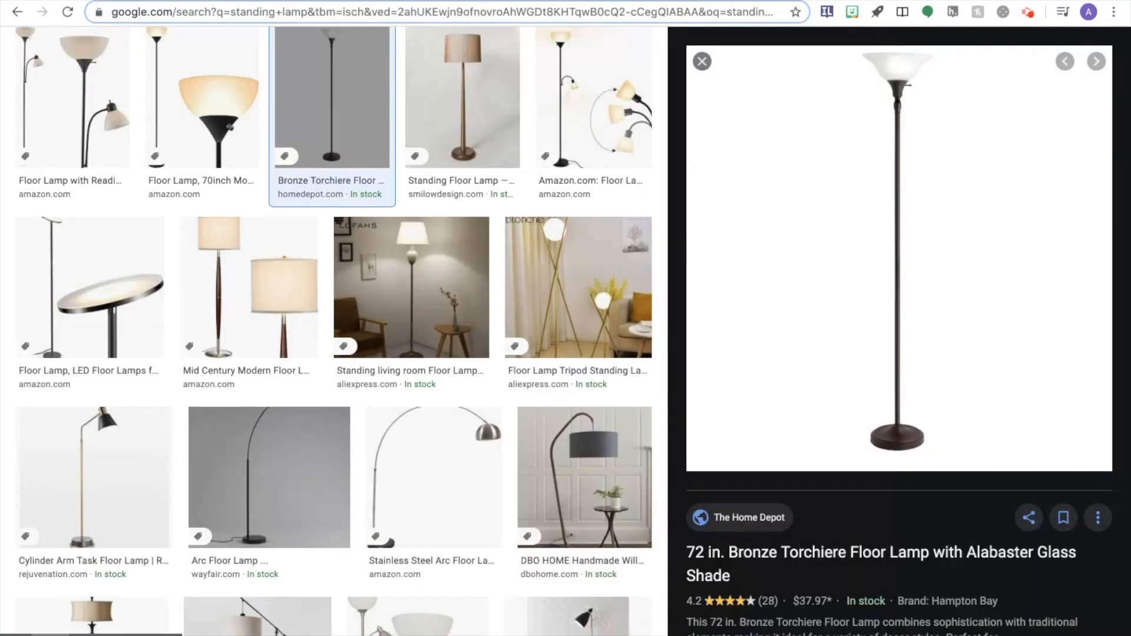
mouse_move(898, 256)
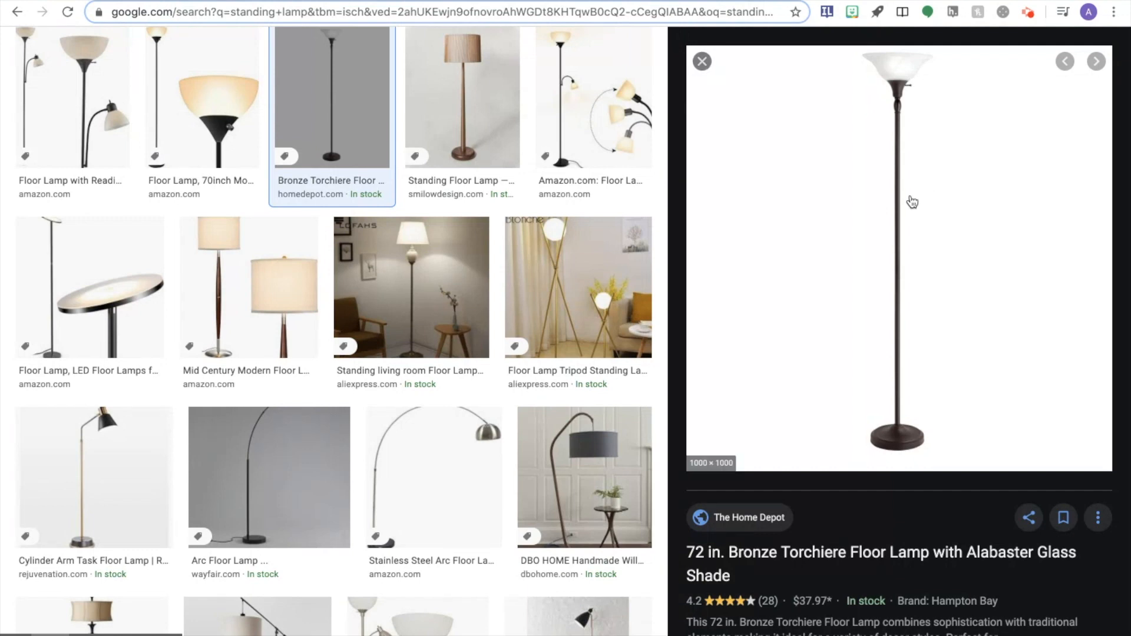
mouse_move(919, 151)
left_mouse_down()
mouse_move(842, 53)
mouse_move(594, 222)
left_mouse_up()
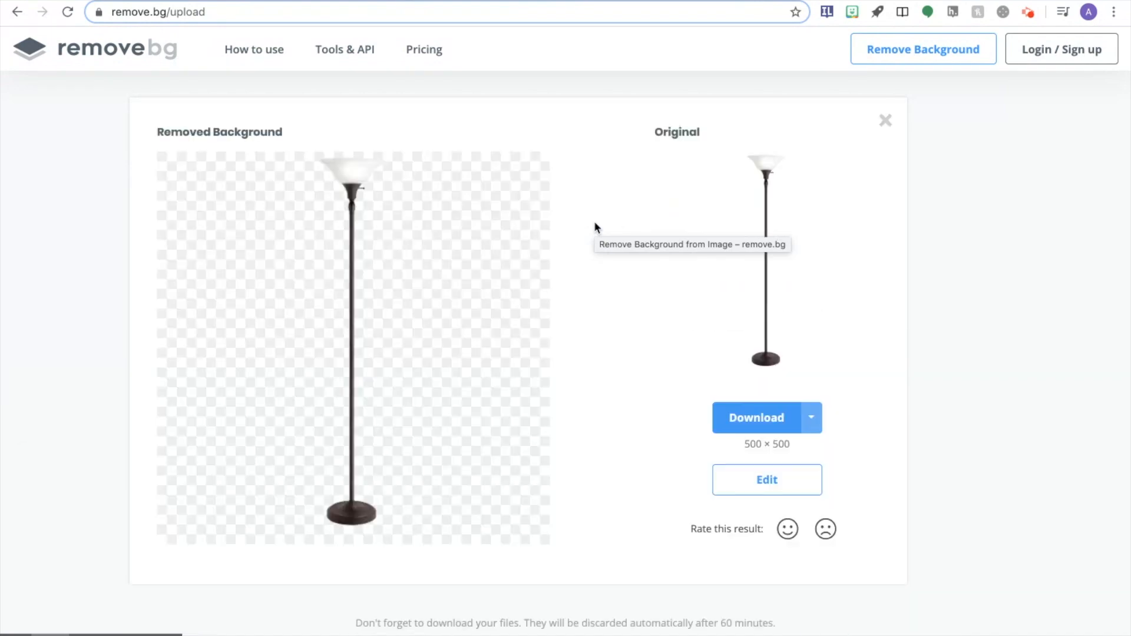
Back out of the full-size sign-up and download the cut-out lamp preview image
left_click(810, 417)
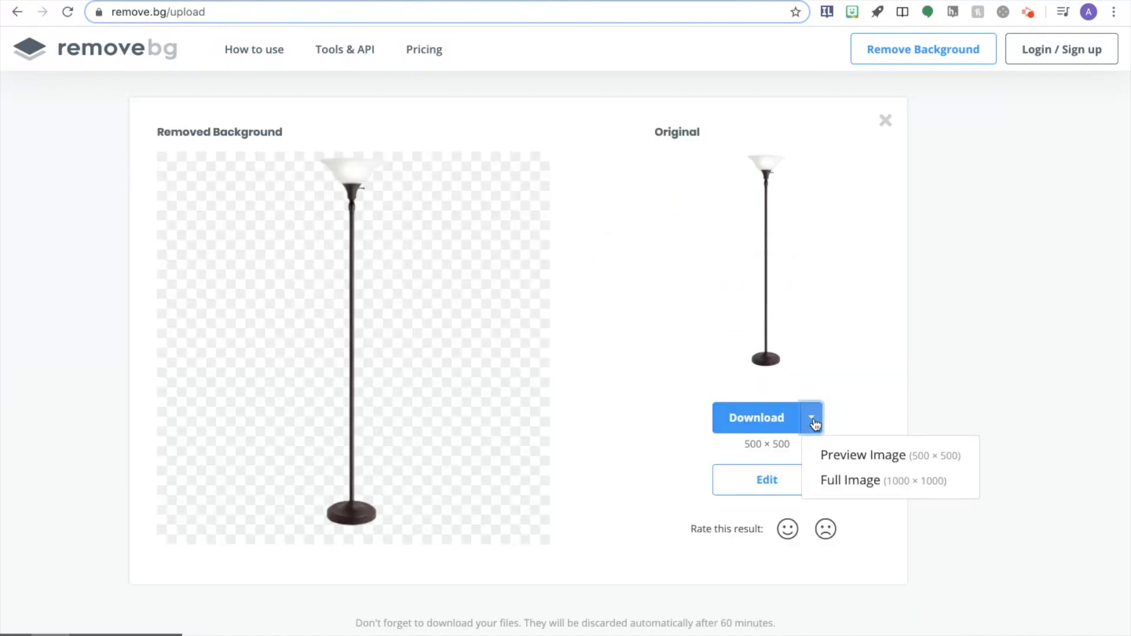
left_click(839, 480)
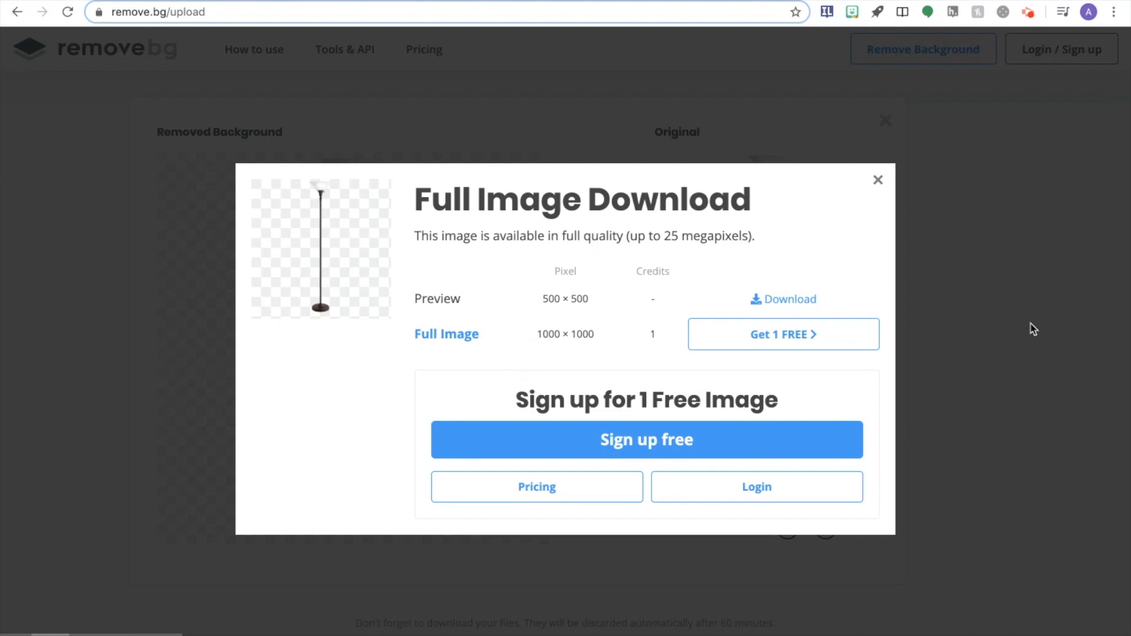
left_click(858, 335)
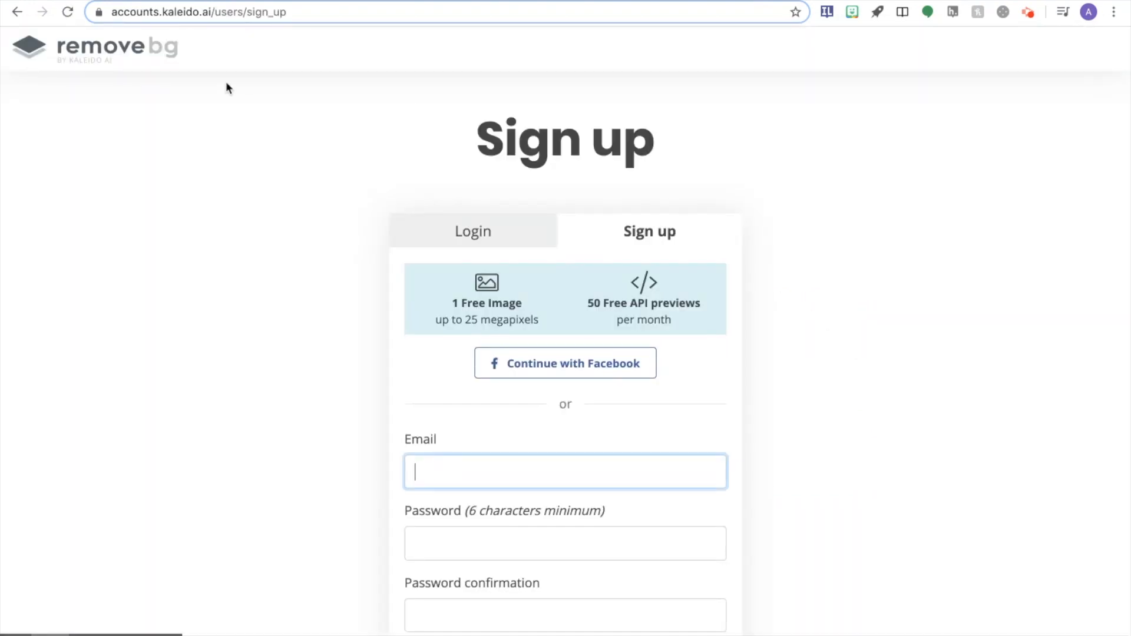
left_click(16, 12)
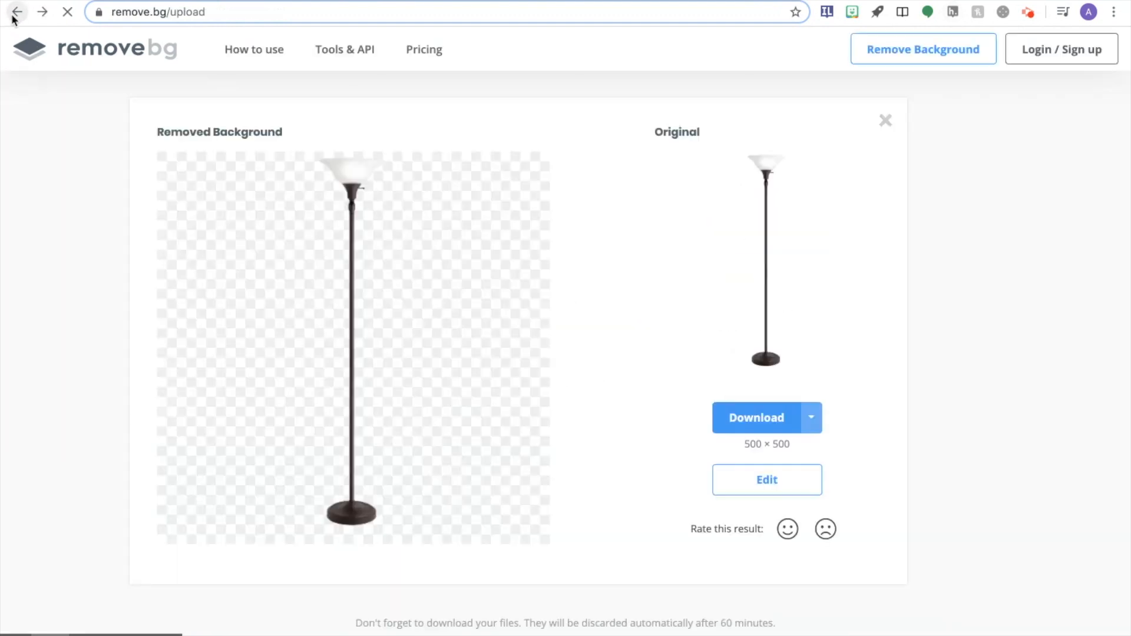
left_click(756, 422)
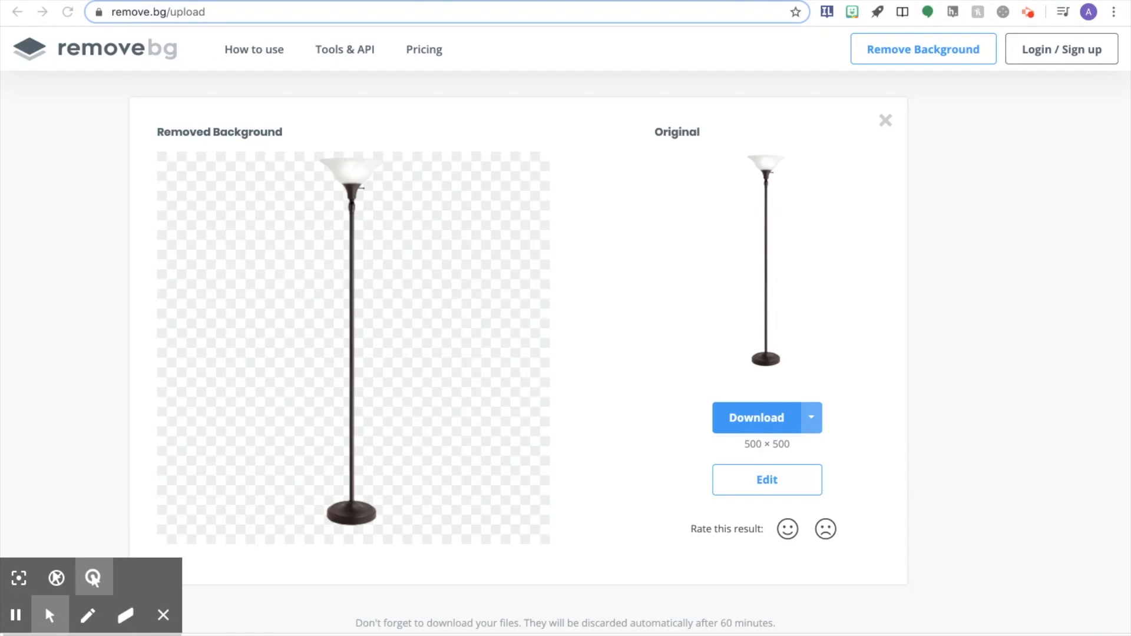
key("ctrl+Right")
In Preview, move the lamp PNG to the iCloud Desktop folder via File > Move To
left_click_drag(221, 1, 405, 1)
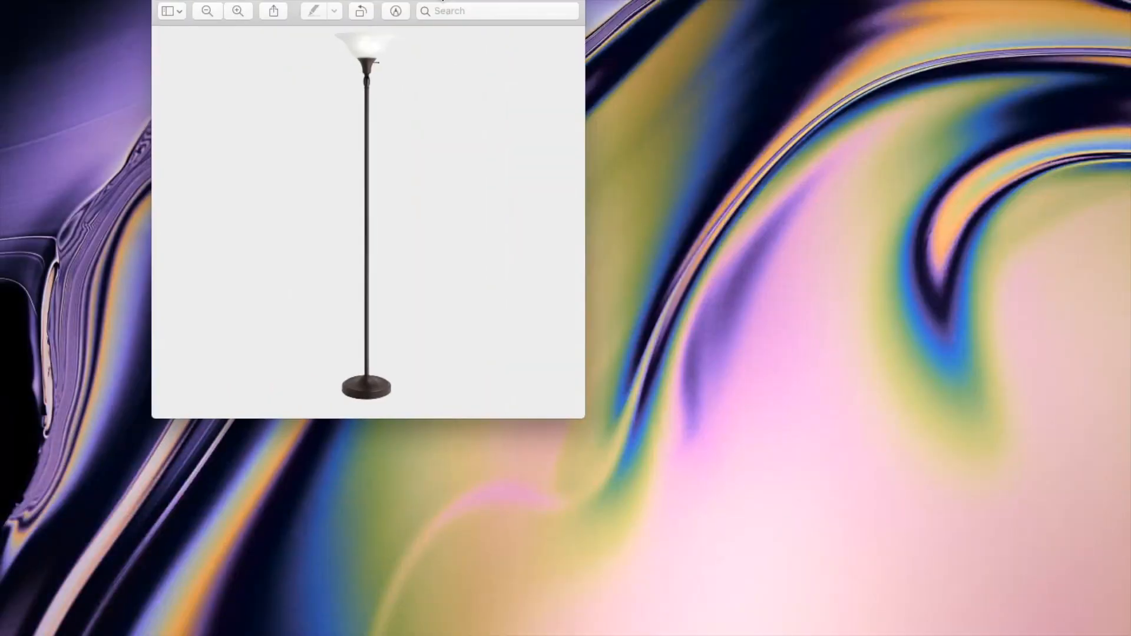
left_click(115, 0)
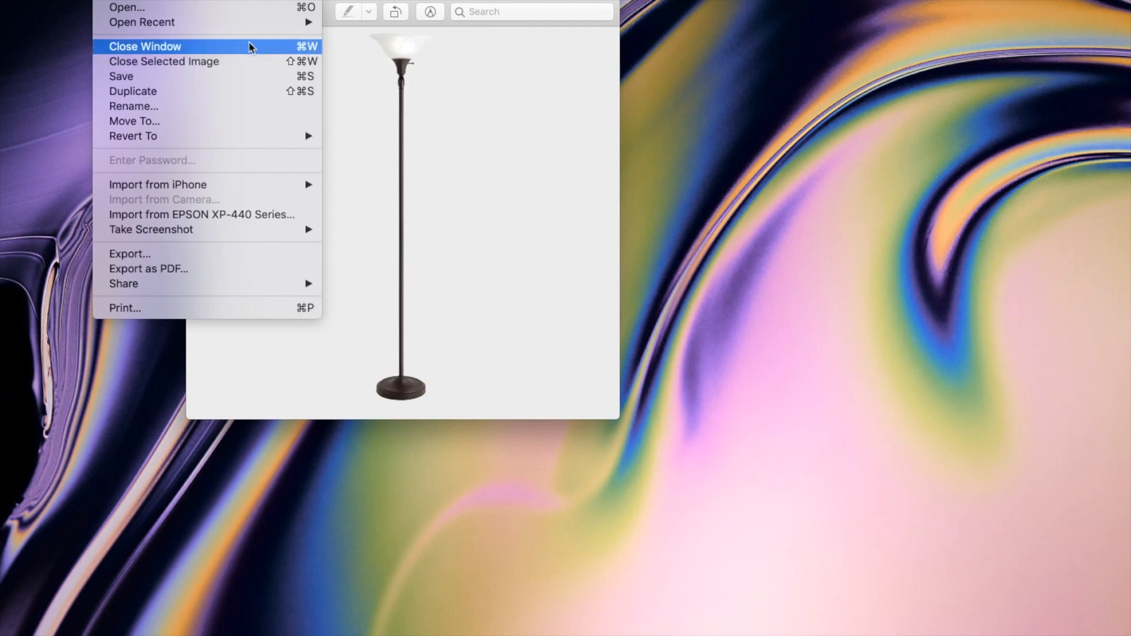
left_click(266, 76)
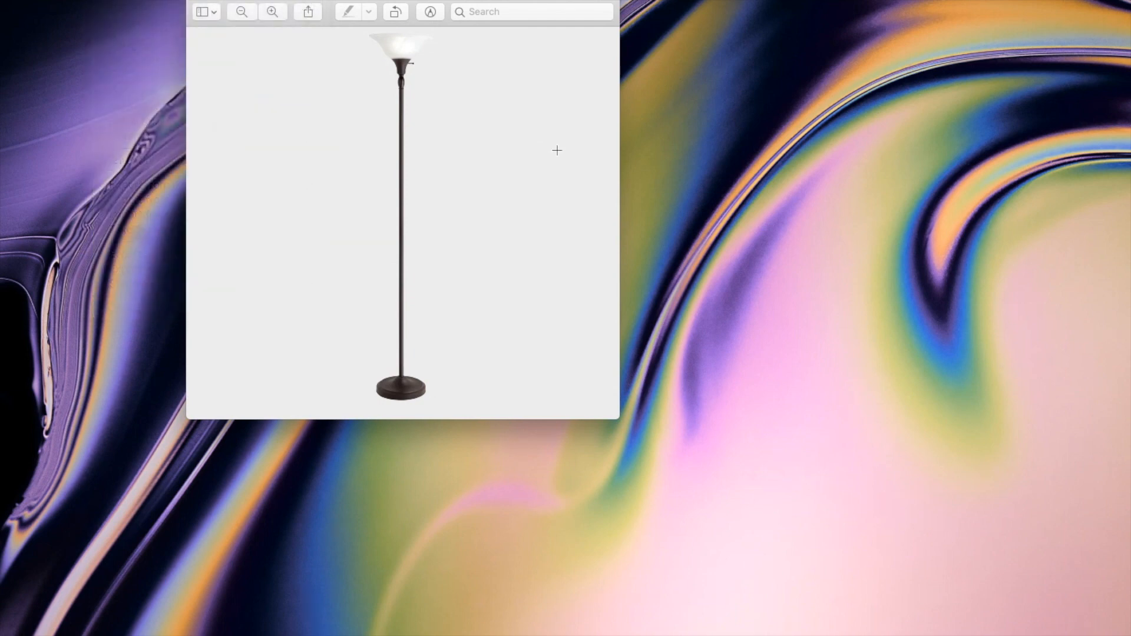
left_click(115, 0)
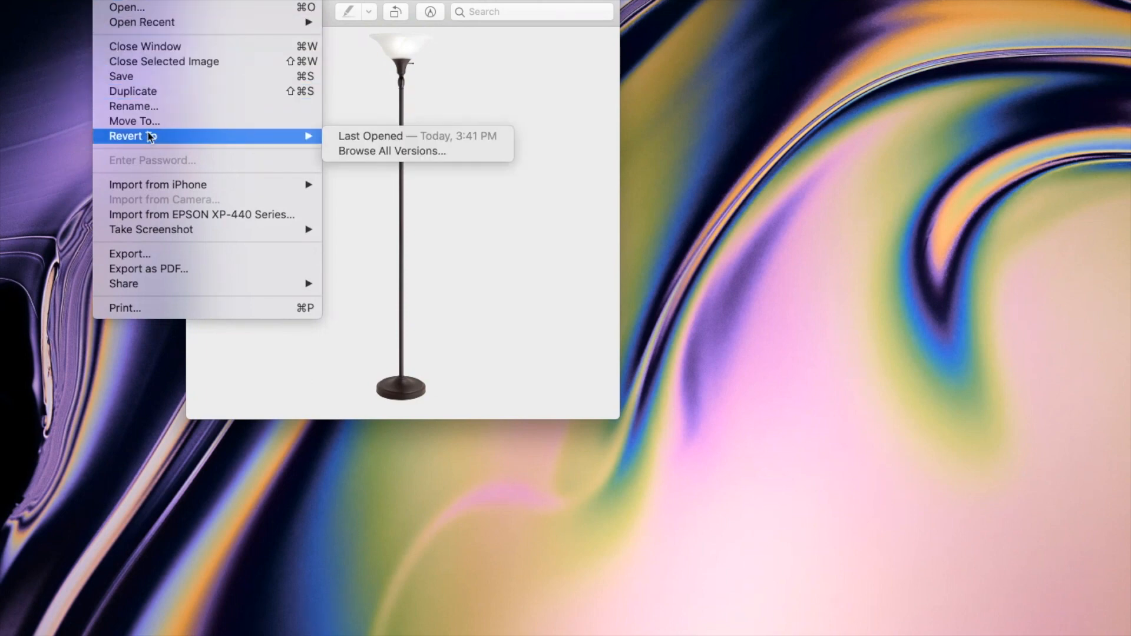
key("Escape")
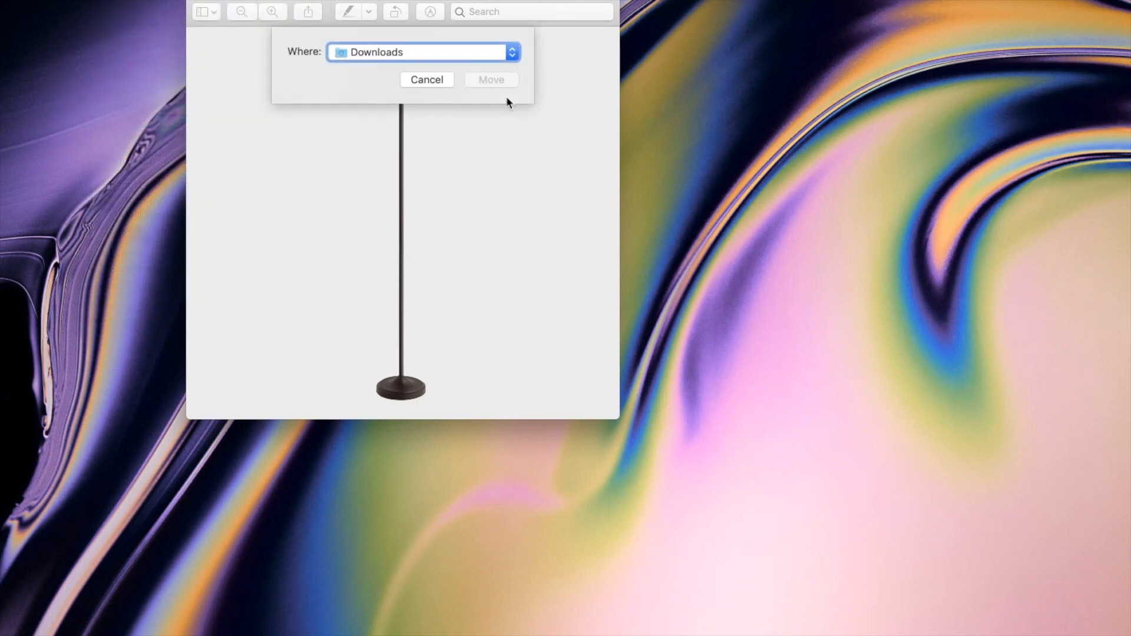
left_click(510, 54)
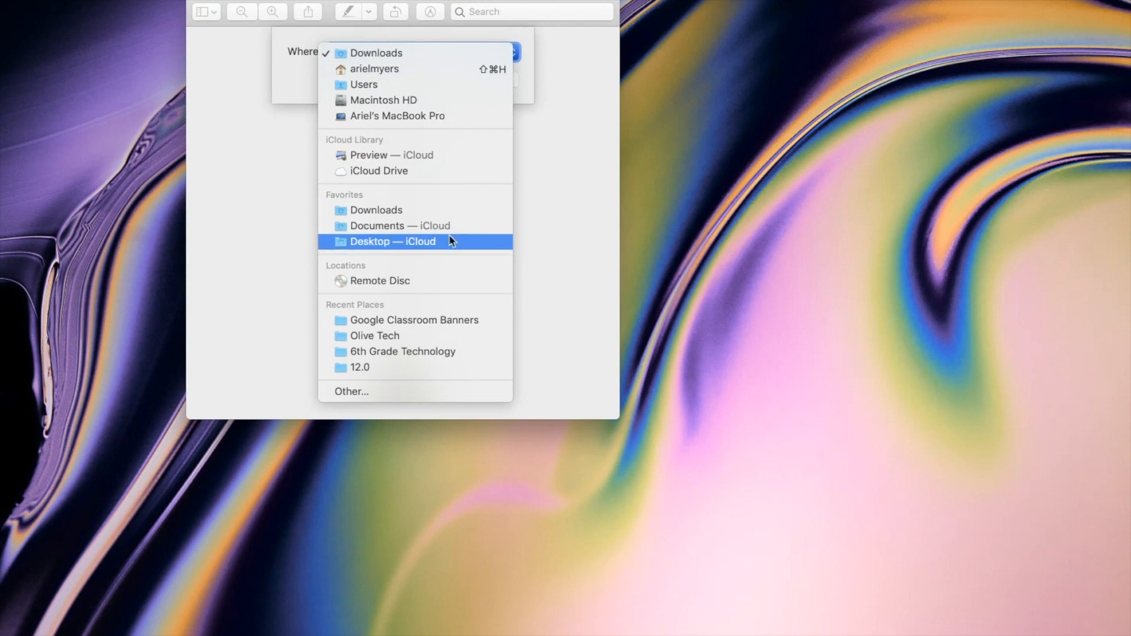
left_click(392, 241)
left_click(491, 80)
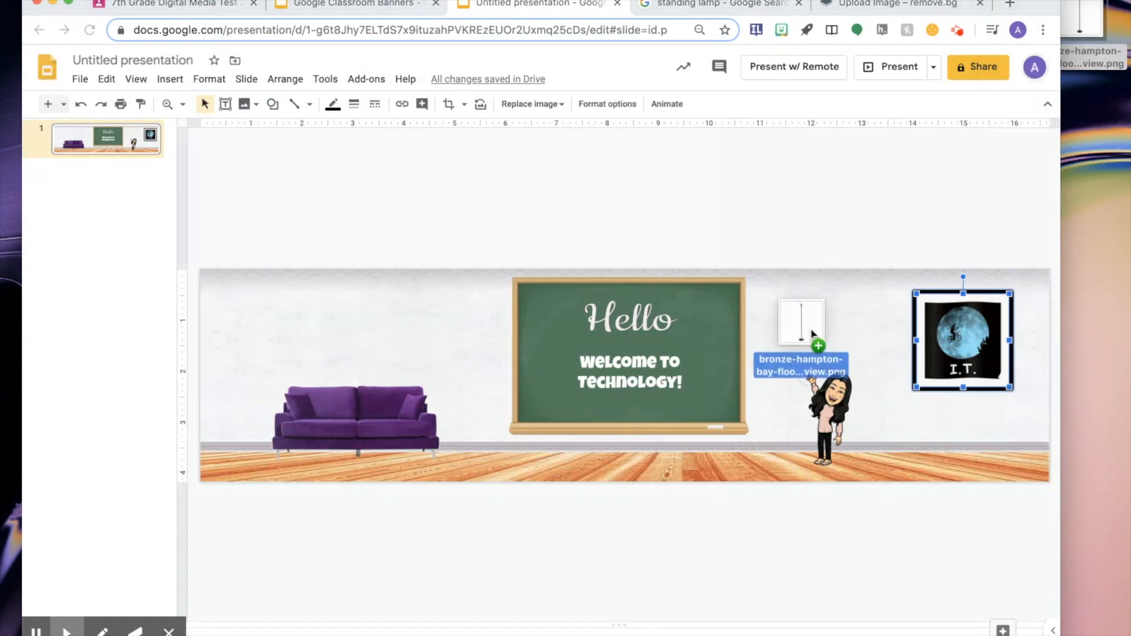
Drop the lamp PNG onto the slide and make its border transparent
mouse_move(256, 327)
left_mouse_down()
mouse_move(478, 356)
mouse_move(265, 415)
left_mouse_up()
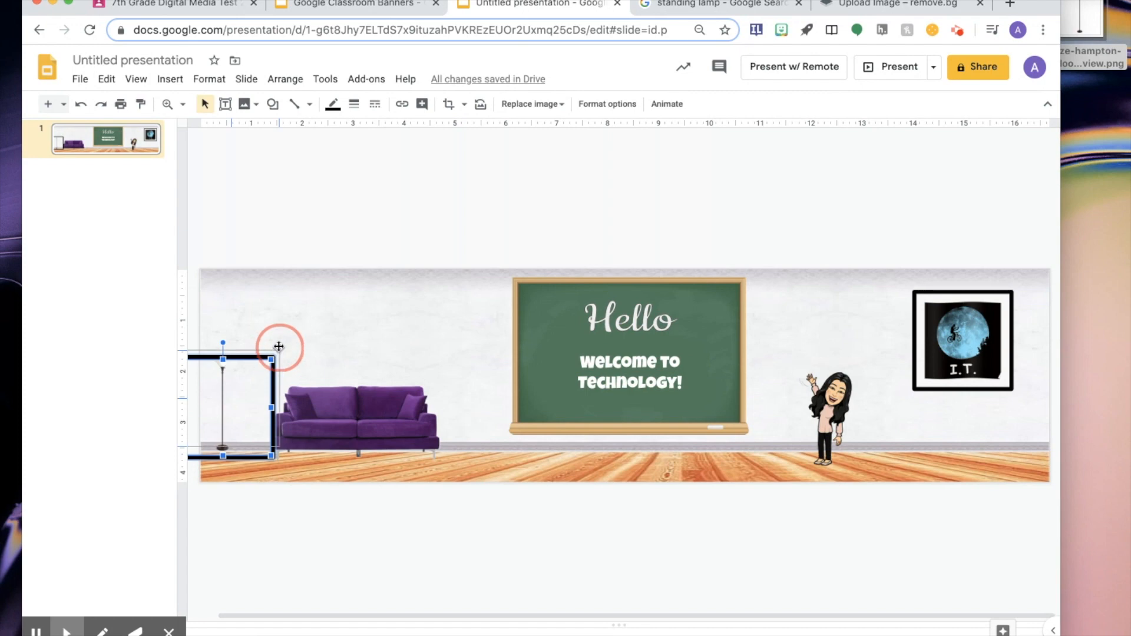
left_click_drag(270, 356, 297, 332)
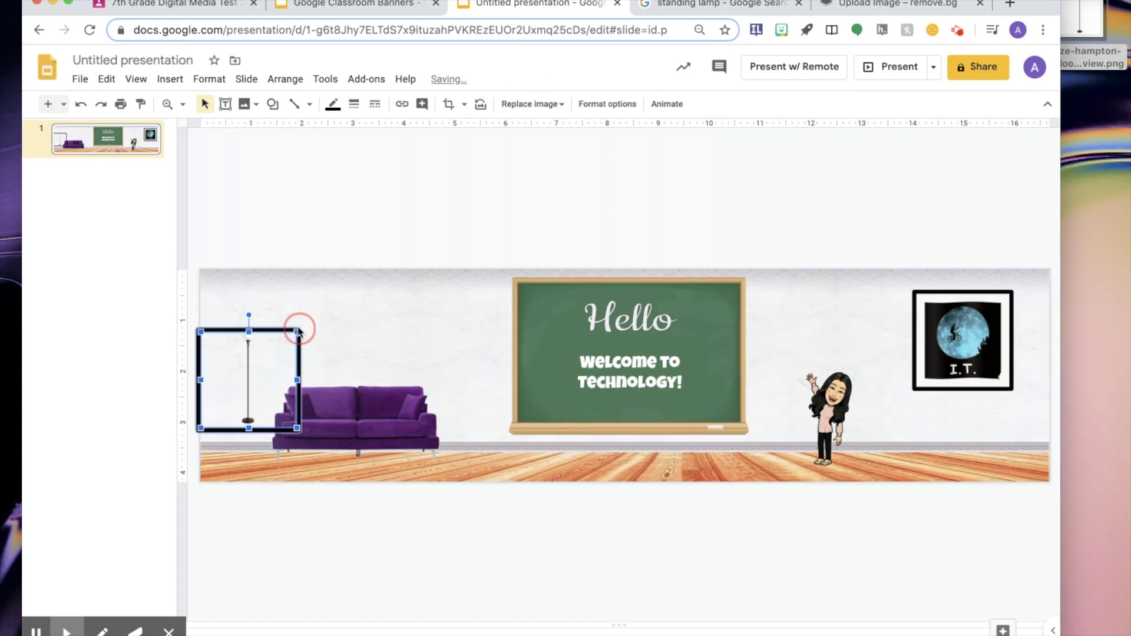
left_click(336, 104)
left_click(372, 129)
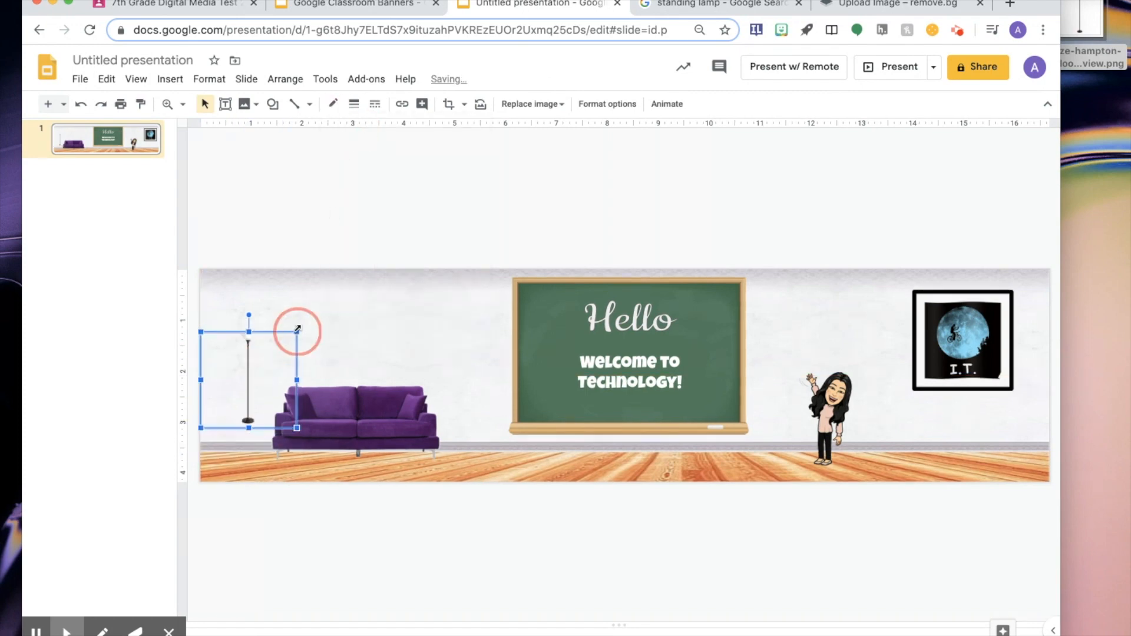
Enlarge the lamp and stand it on the floor just left of the purple couch
left_click_drag(298, 332, 341, 289)
left_click_drag(305, 341, 271, 372)
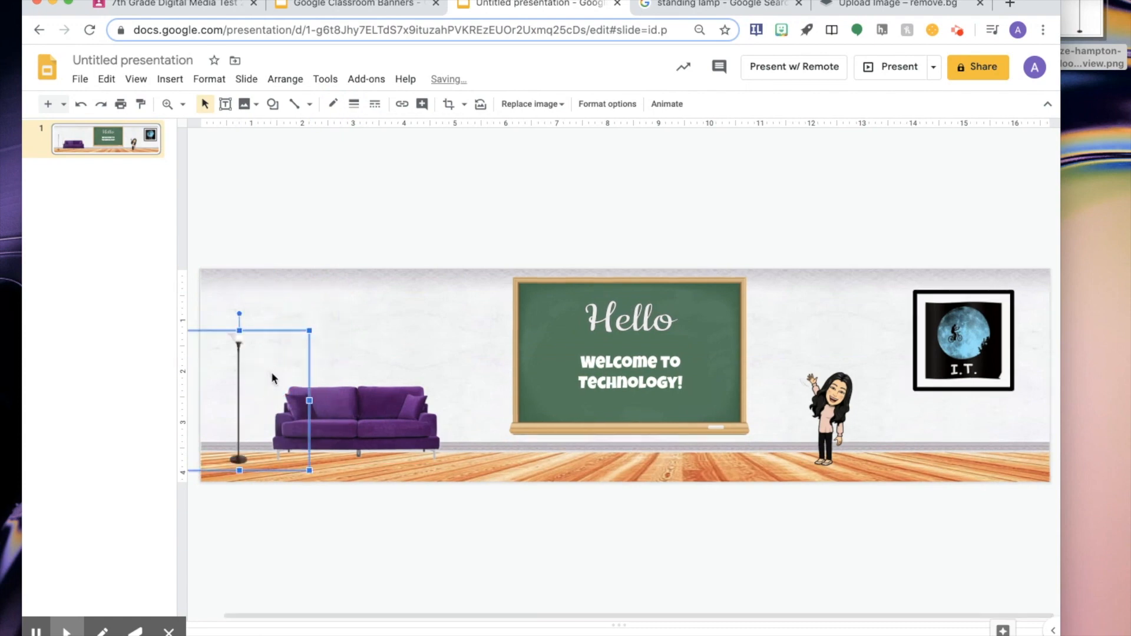
left_click_drag(308, 333, 315, 326)
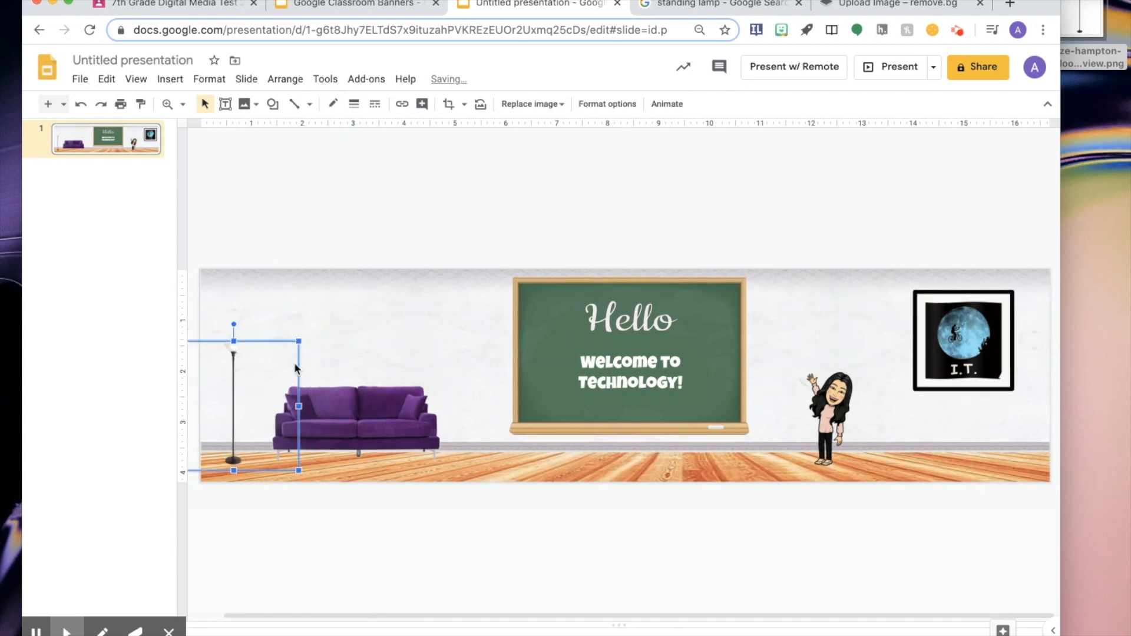
mouse_move(274, 412)
left_mouse_down()
mouse_move(287, 395)
mouse_move(285, 407)
left_mouse_up()
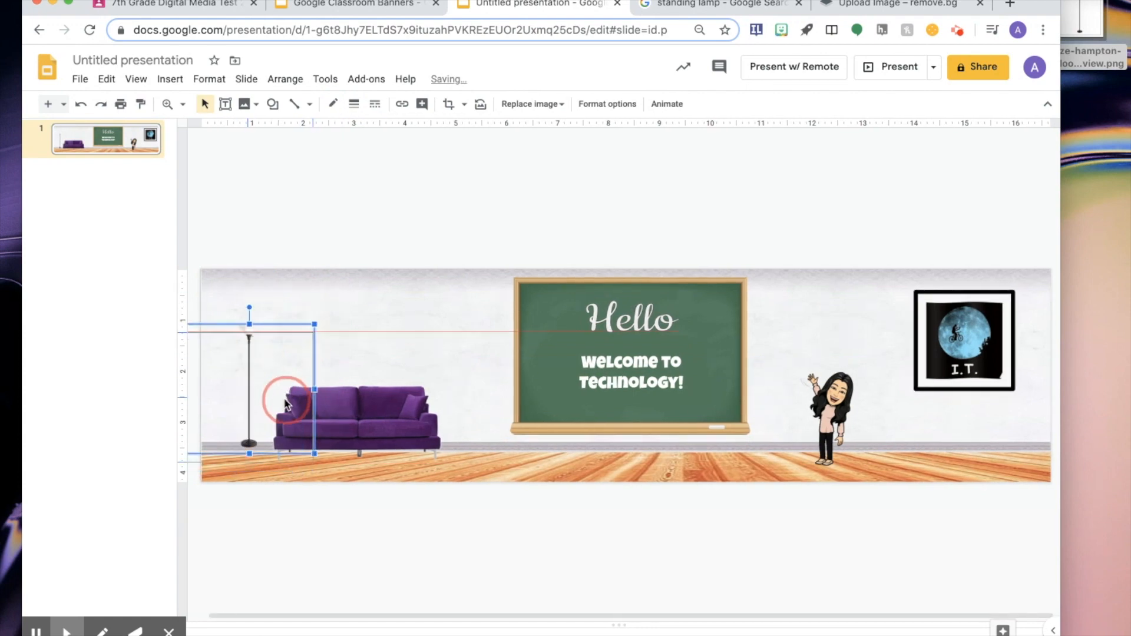
left_click(466, 253)
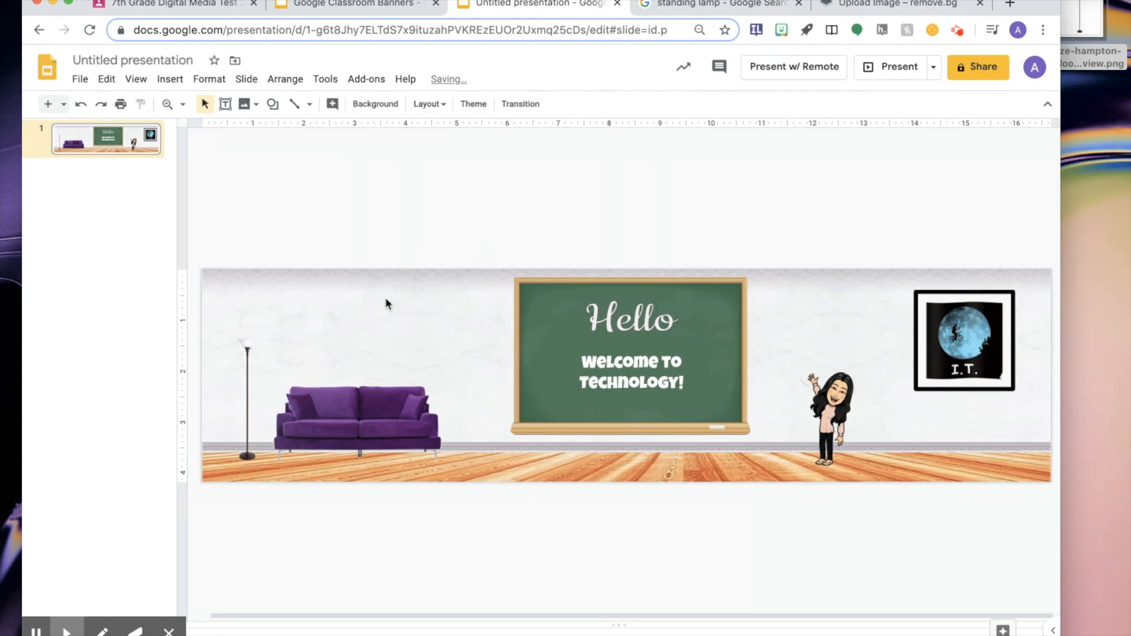
Search Google Images for 'string lights png'
left_click(891, 9)
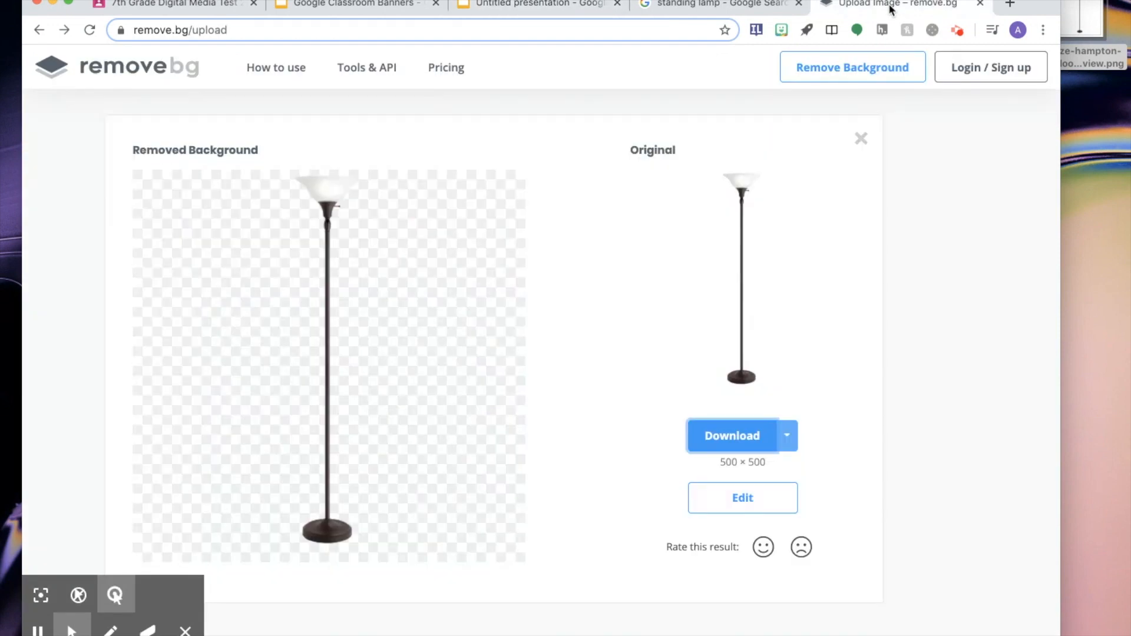
left_click(720, 7)
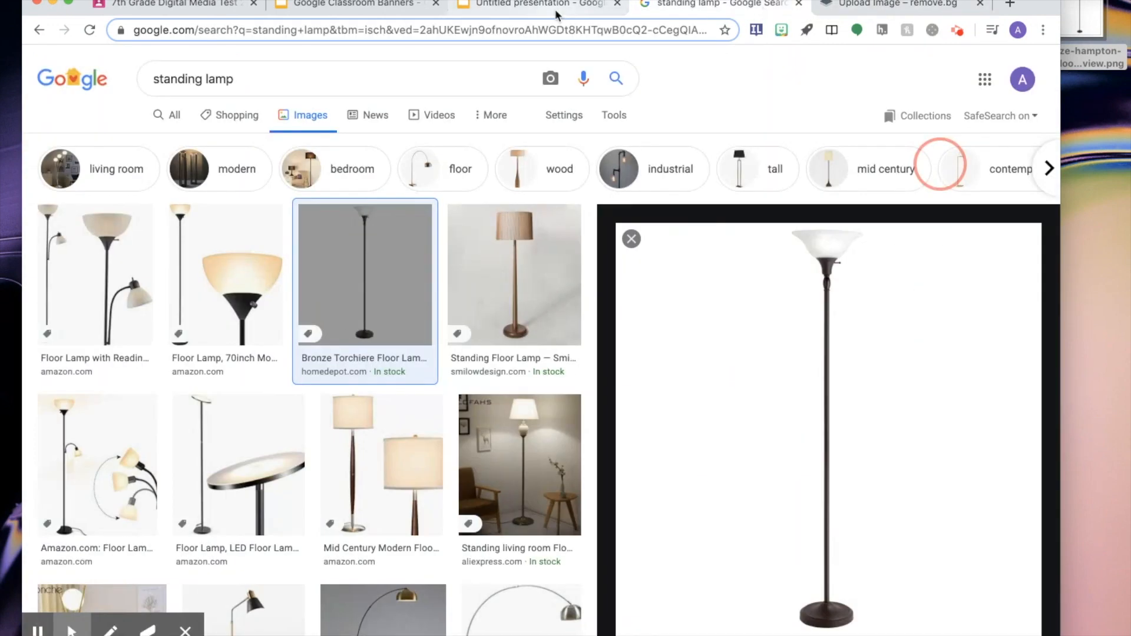
left_click_drag(256, 79, 138, 82)
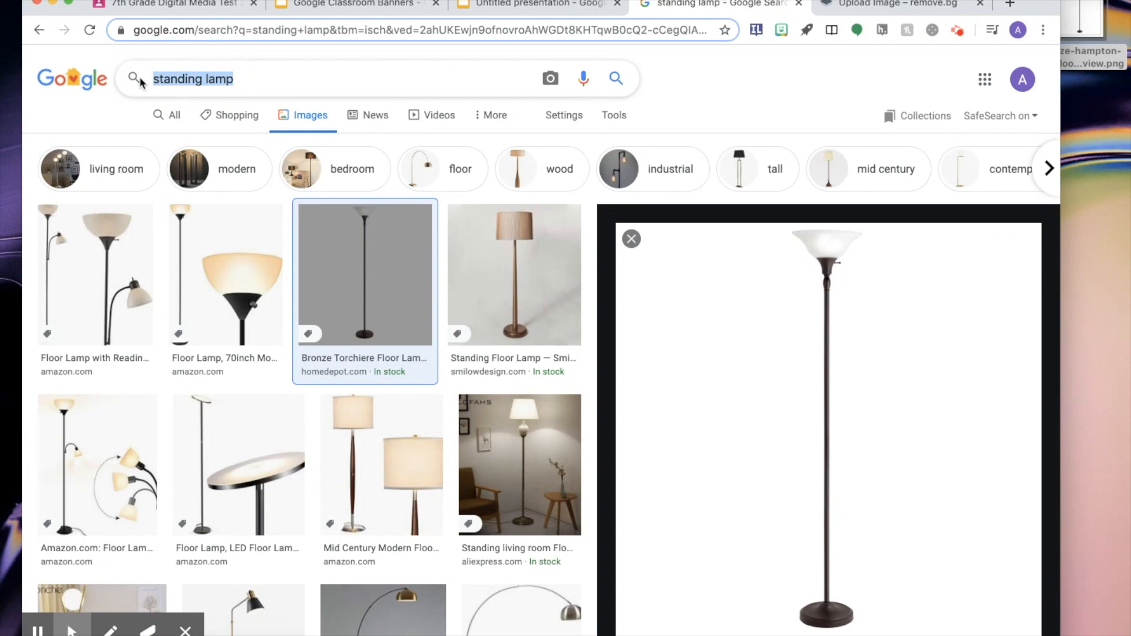
type("string ligh")
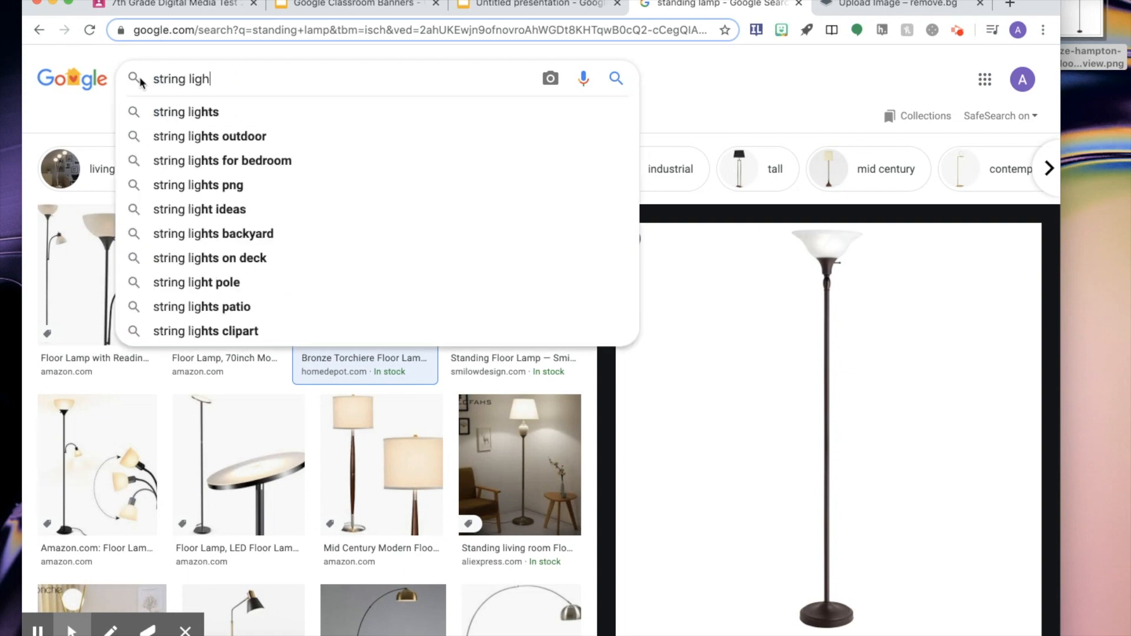
type("ts png")
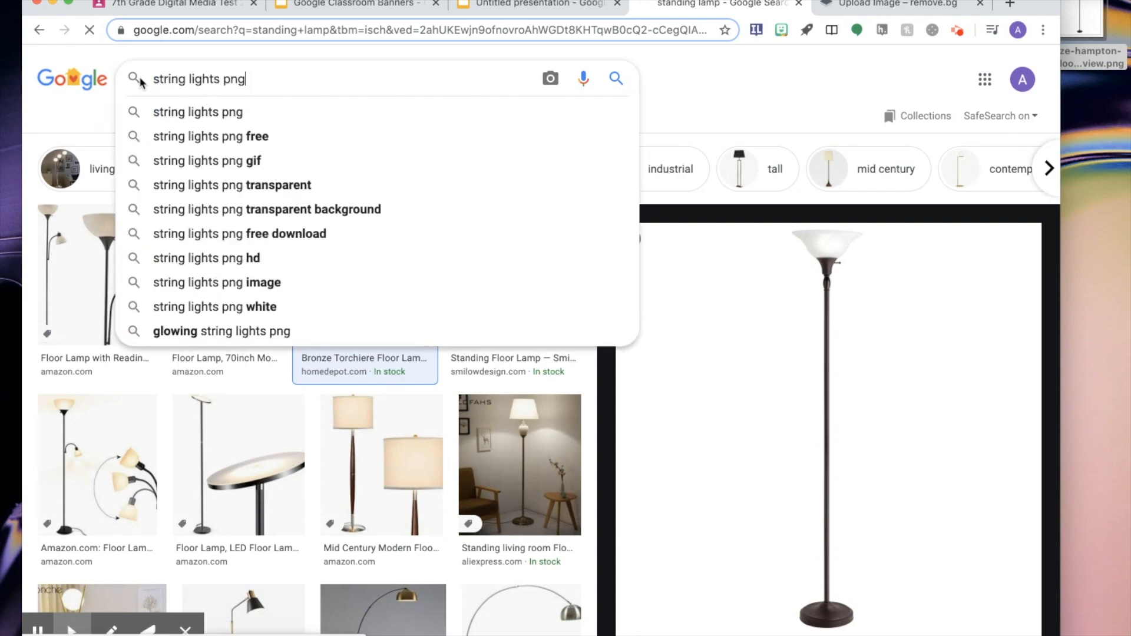
key("Return")
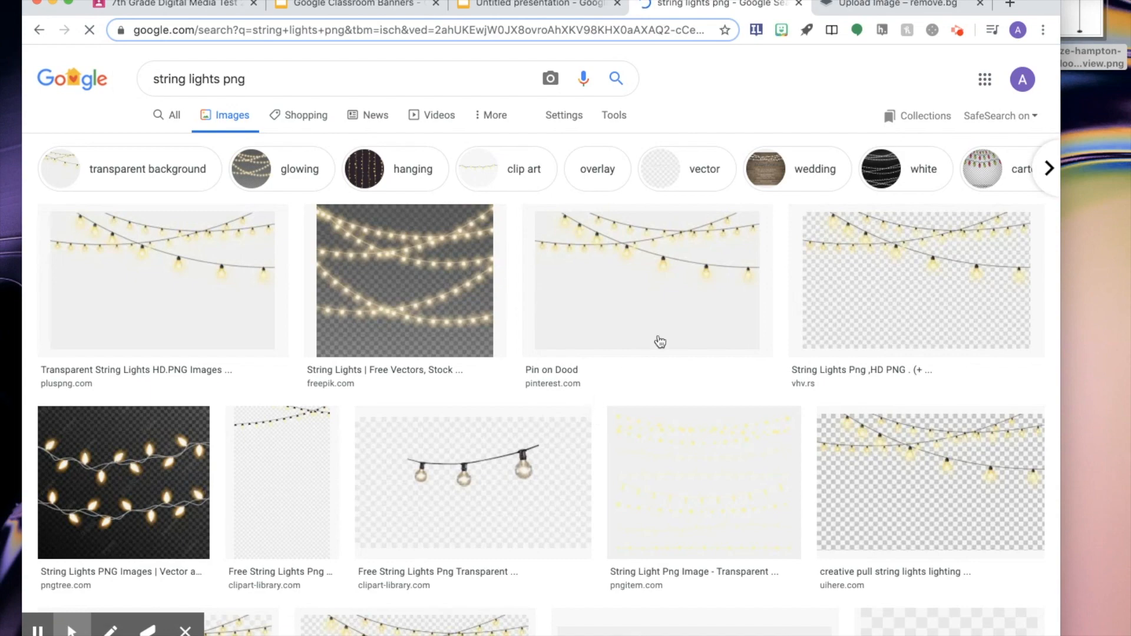
Preview the transparent string lights image and drop it into remove.bg
left_click(703, 318)
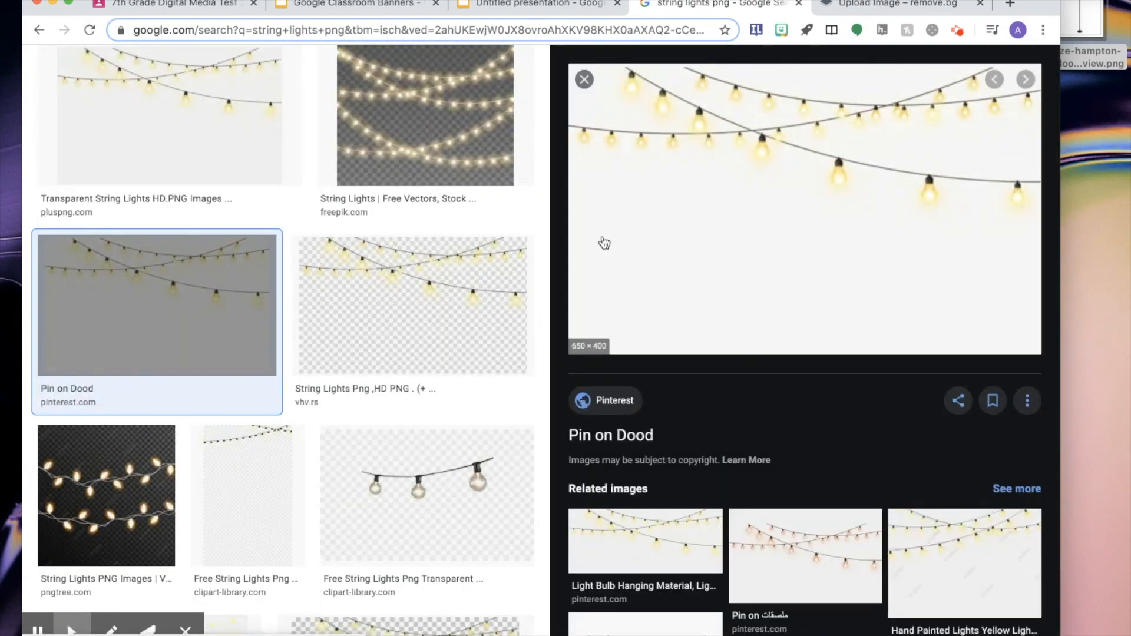
scroll(424, 159, "up", 5)
left_click(182, 252)
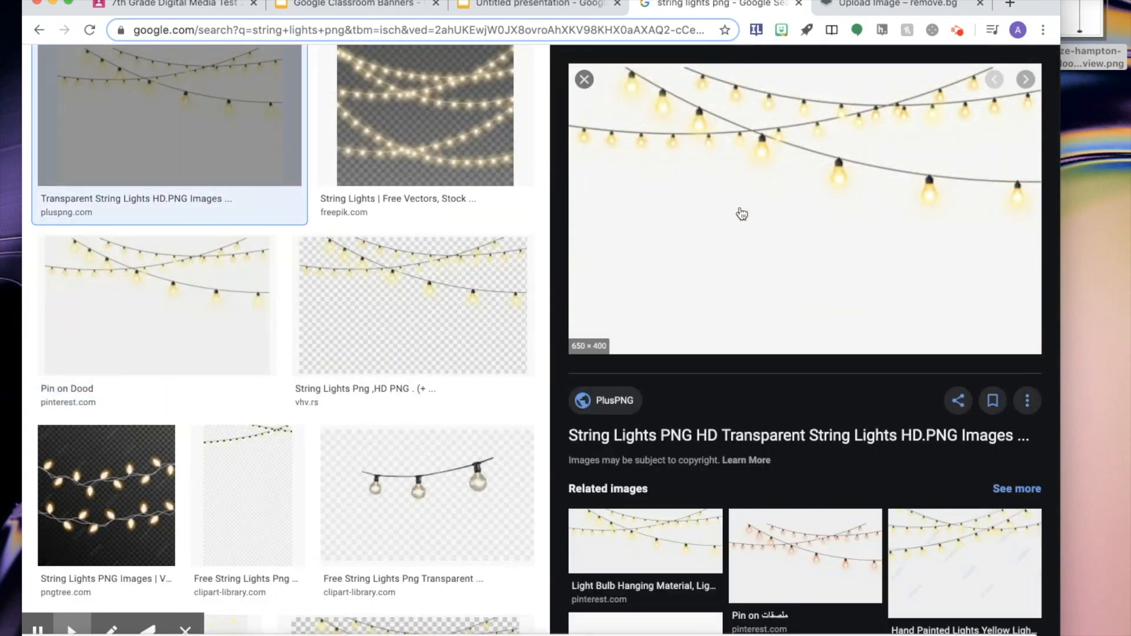
left_click_drag(741, 213, 471, 263)
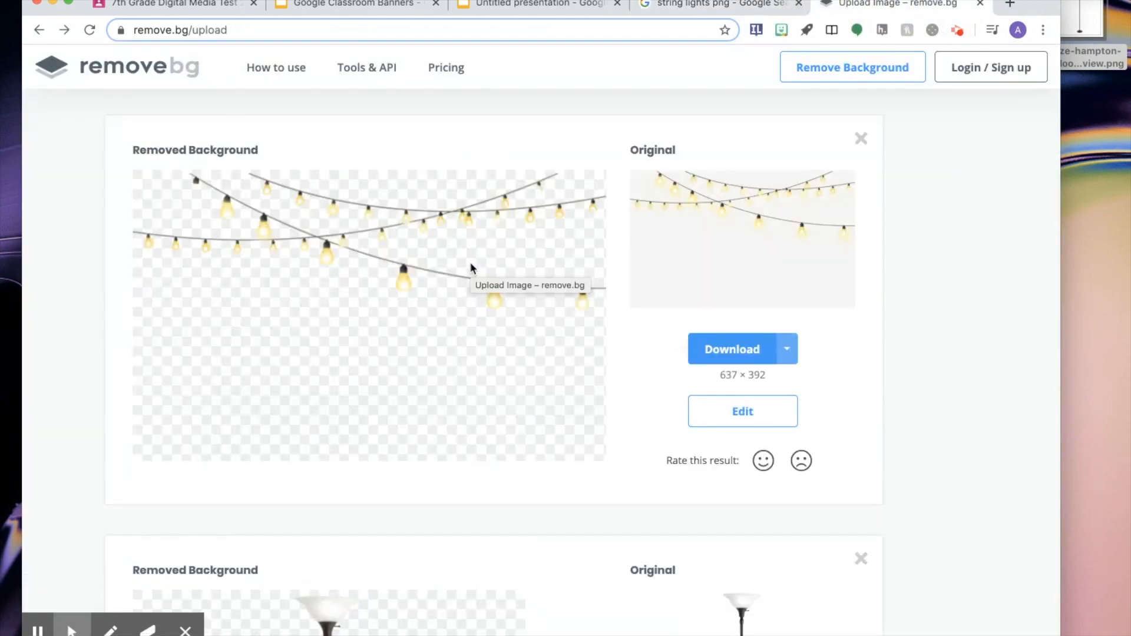
Download the background-free string lights PNG and start moving it from Preview
left_click(732, 349)
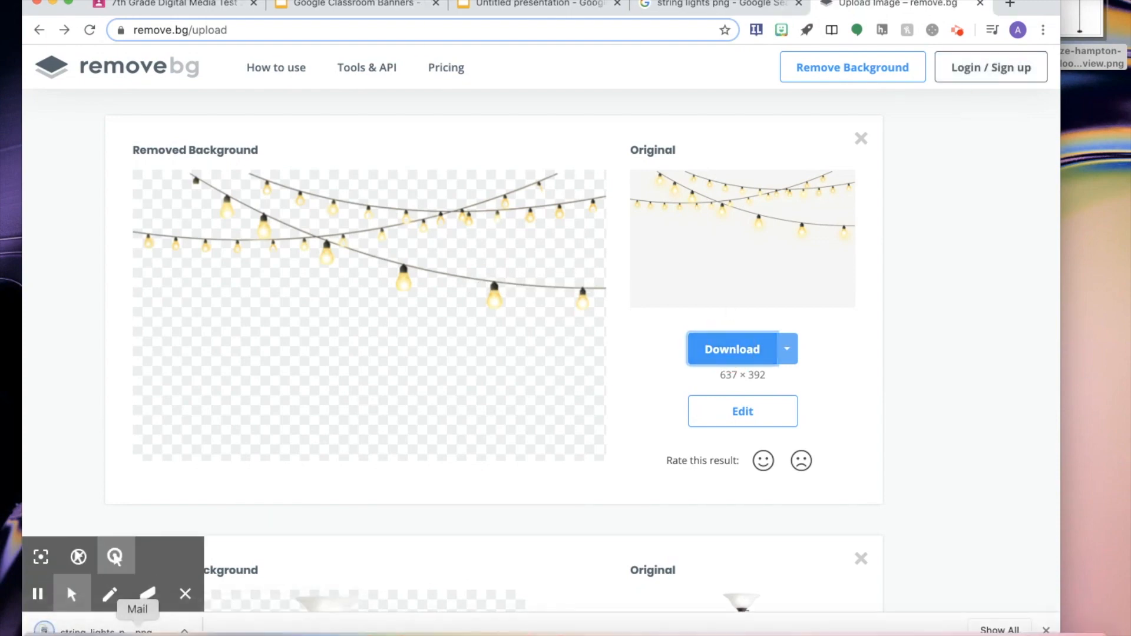
left_click(107, 631)
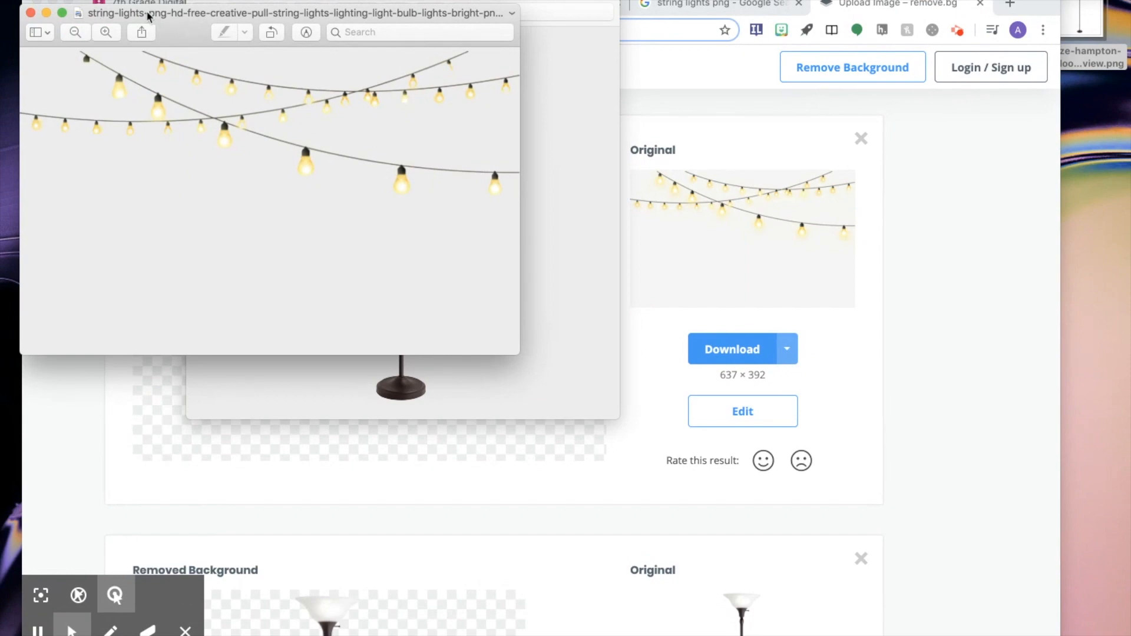
left_click(115, 1)
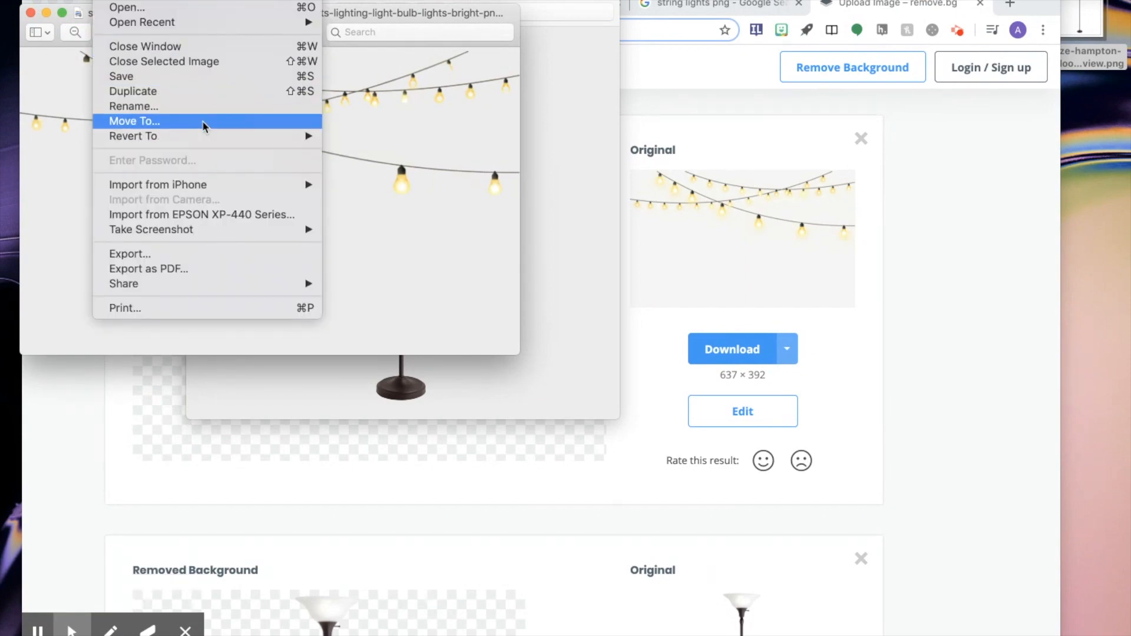
left_click(204, 125)
Move the string lights file to Desktop — iCloud and close Preview
left_click(361, 77)
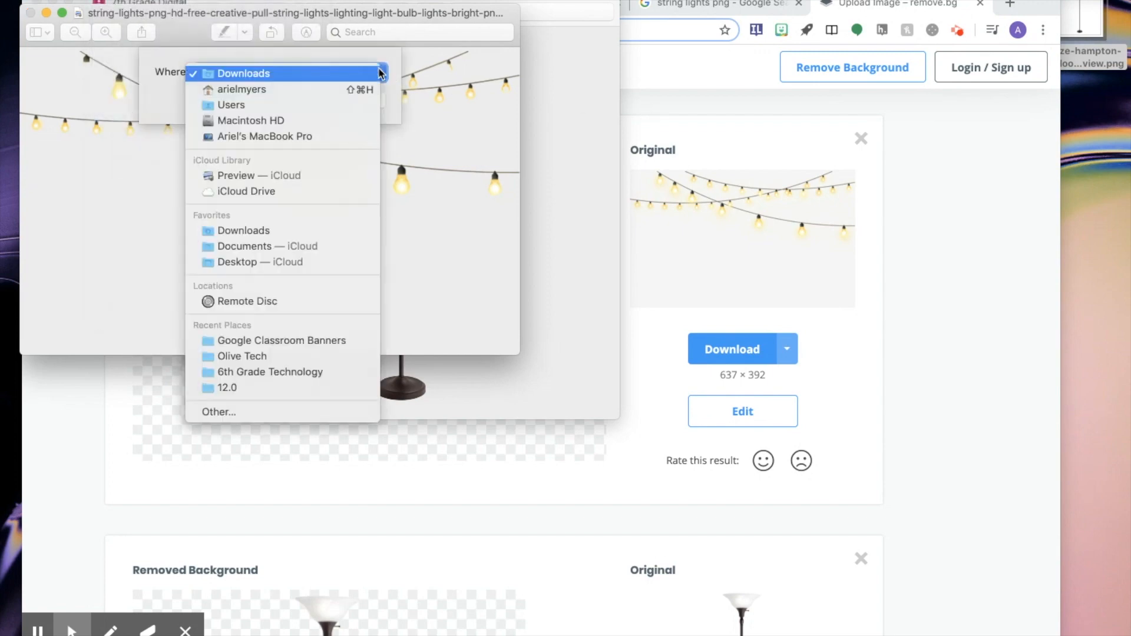
left_click(319, 264)
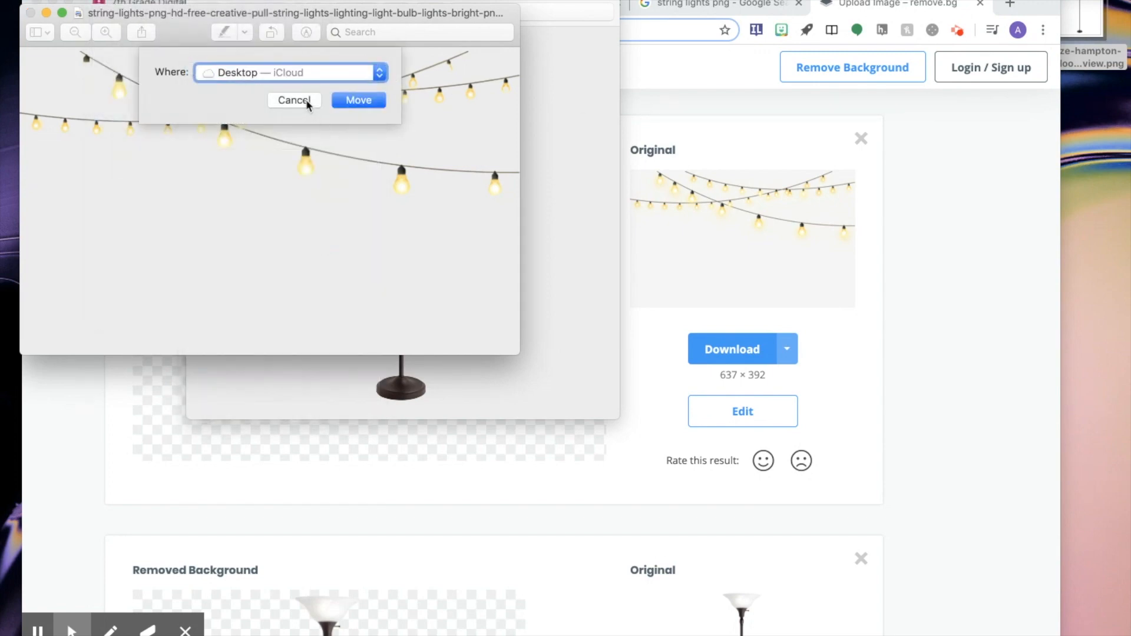
left_click(361, 99)
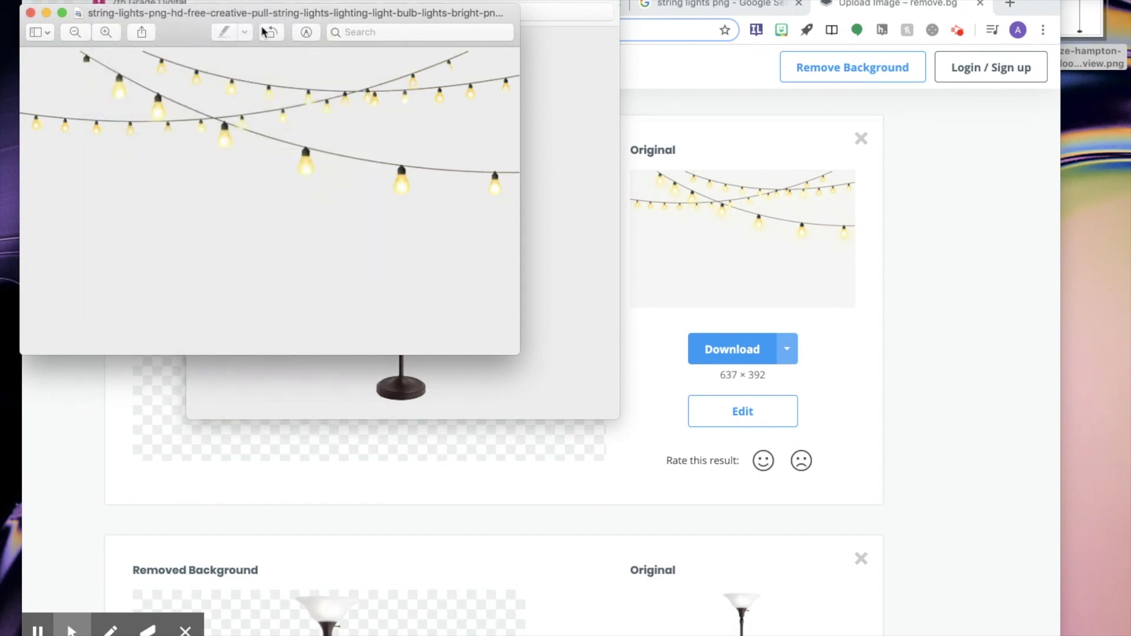
left_click(709, 56)
Insert the string lights cut-out onto the banner slide between the chalkboard and I.T. poster
left_click(532, 4)
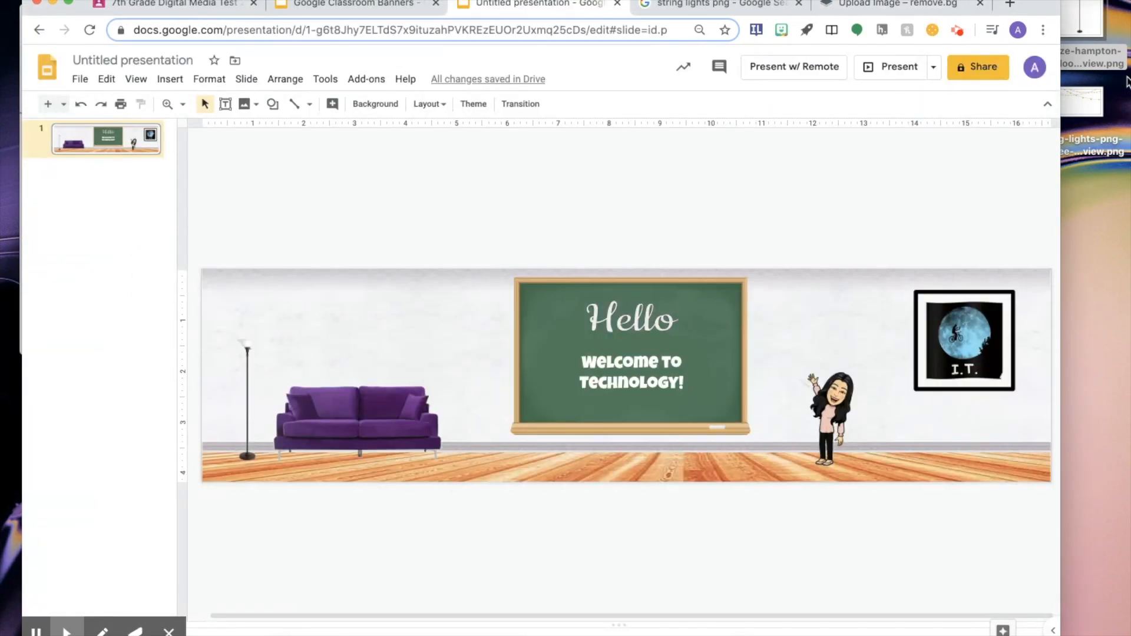
left_click_drag(1096, 142, 434, 301)
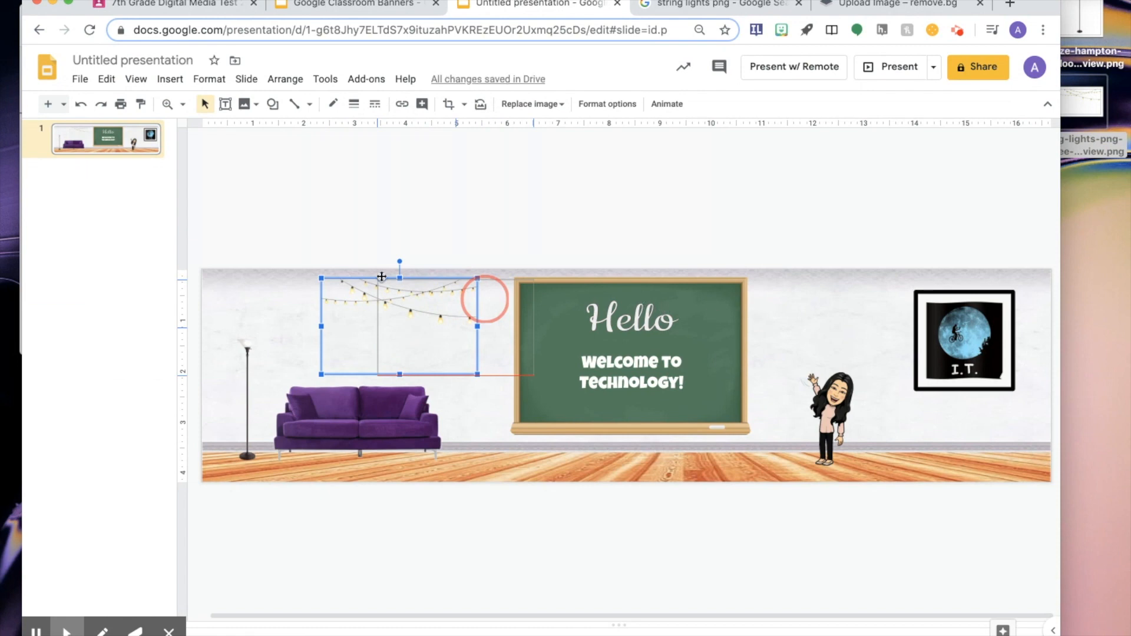
left_click_drag(383, 300, 707, 336)
key("ctrl+super+d")
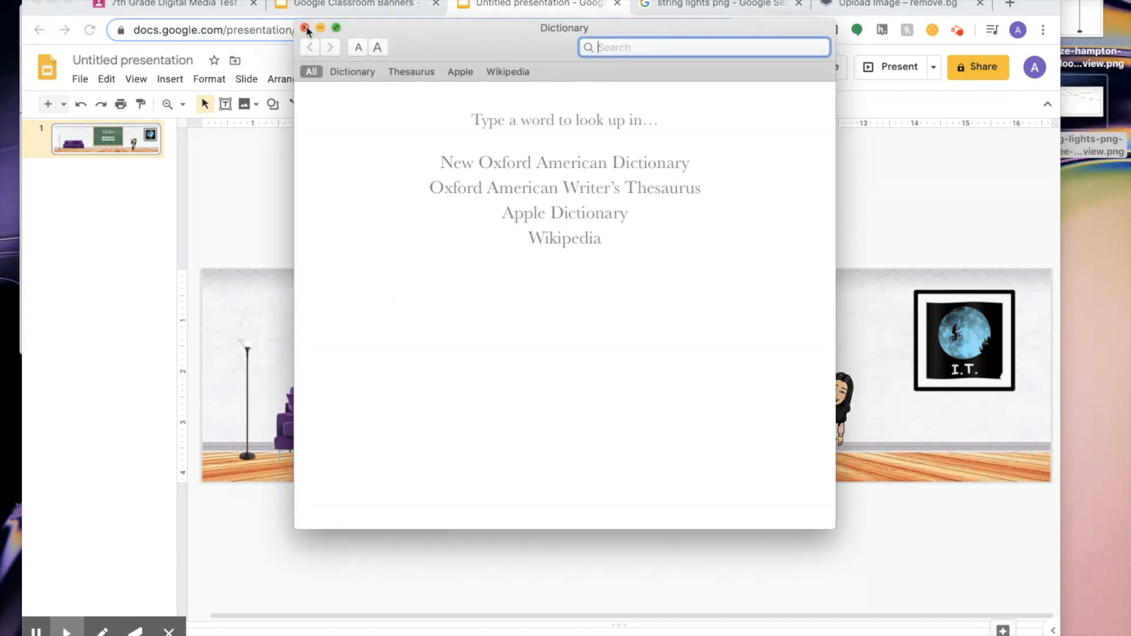
left_click(306, 28)
left_click_drag(747, 336, 837, 307)
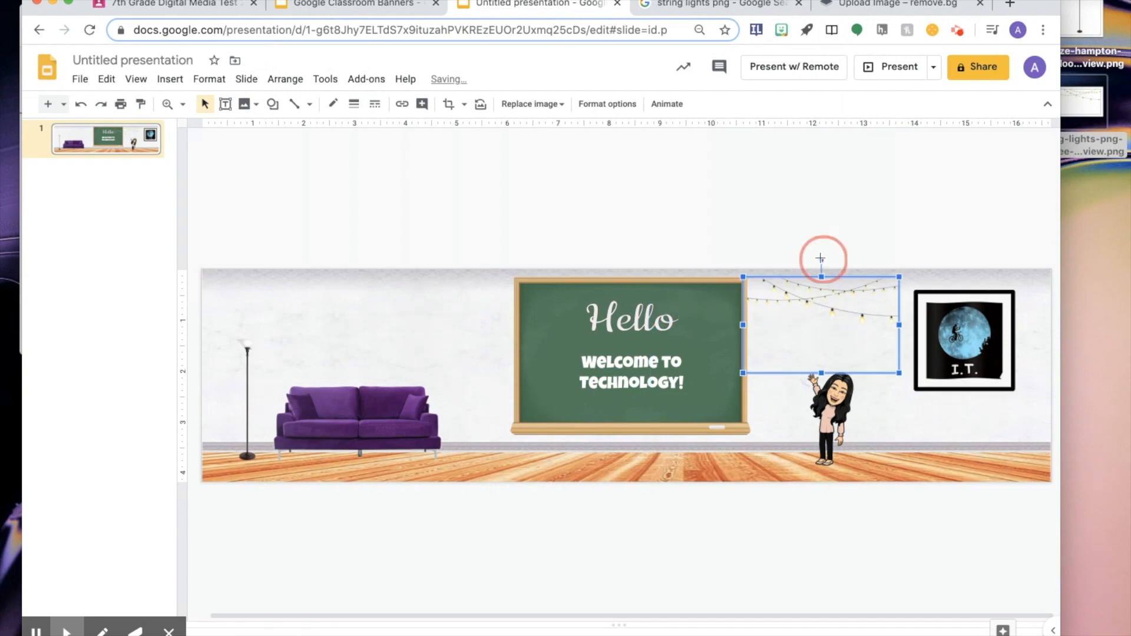
Tilt, level and enlarge the string lights, trying them at the chalkboard's top-left corner
mouse_move(822, 259)
left_mouse_down()
mouse_move(837, 265)
mouse_move(759, 298)
left_mouse_up()
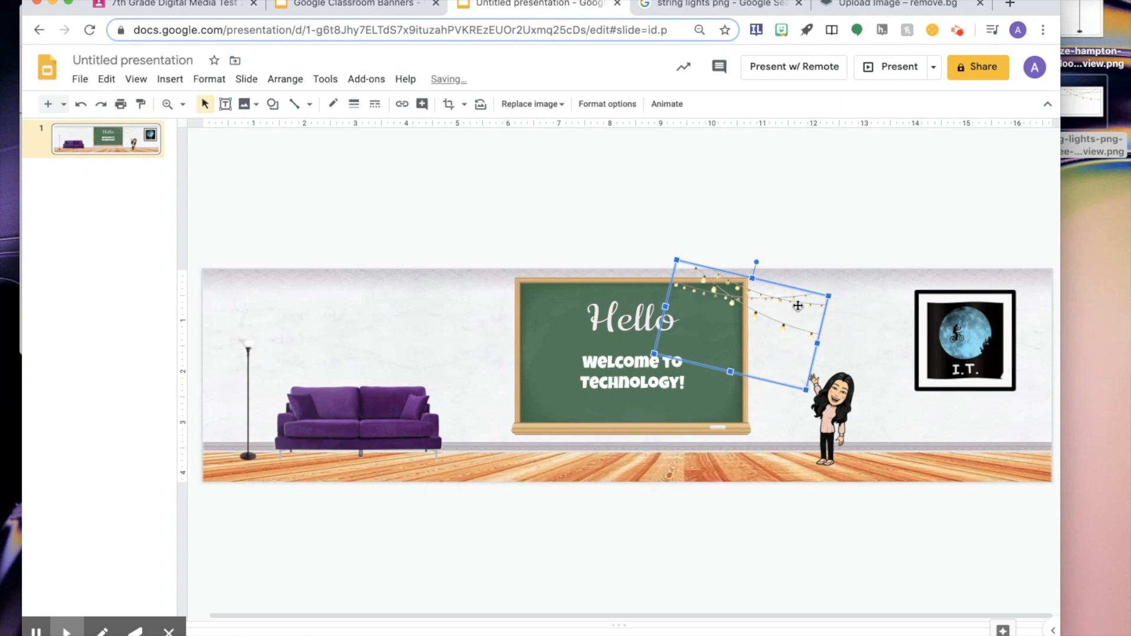
left_click_drag(755, 262, 737, 260)
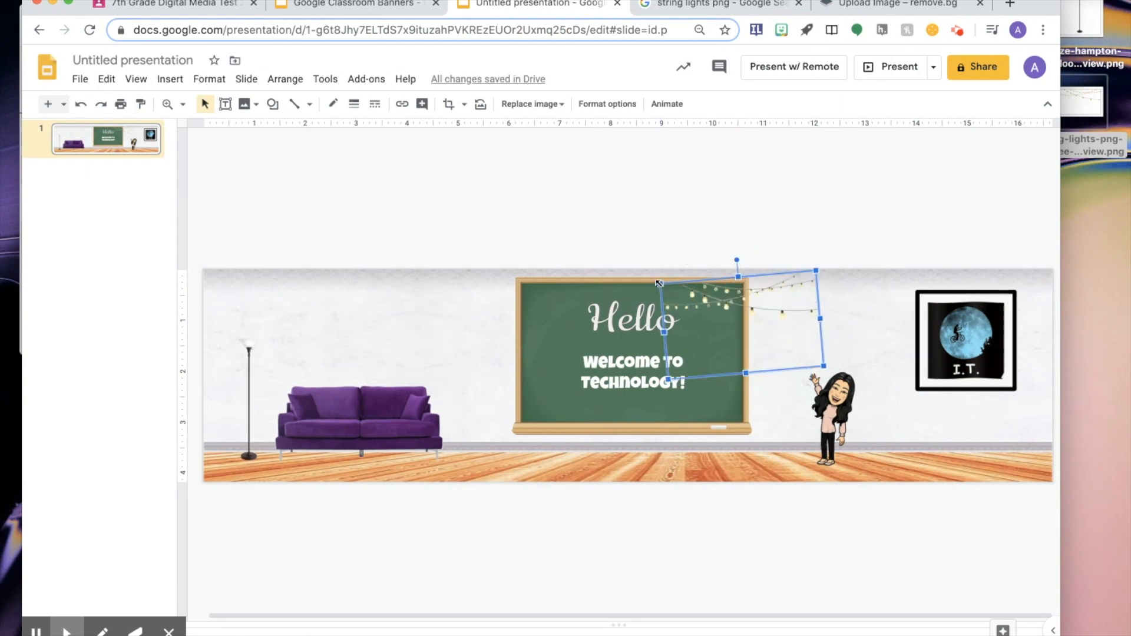
left_click_drag(661, 284, 639, 273)
left_click_drag(674, 316, 561, 301)
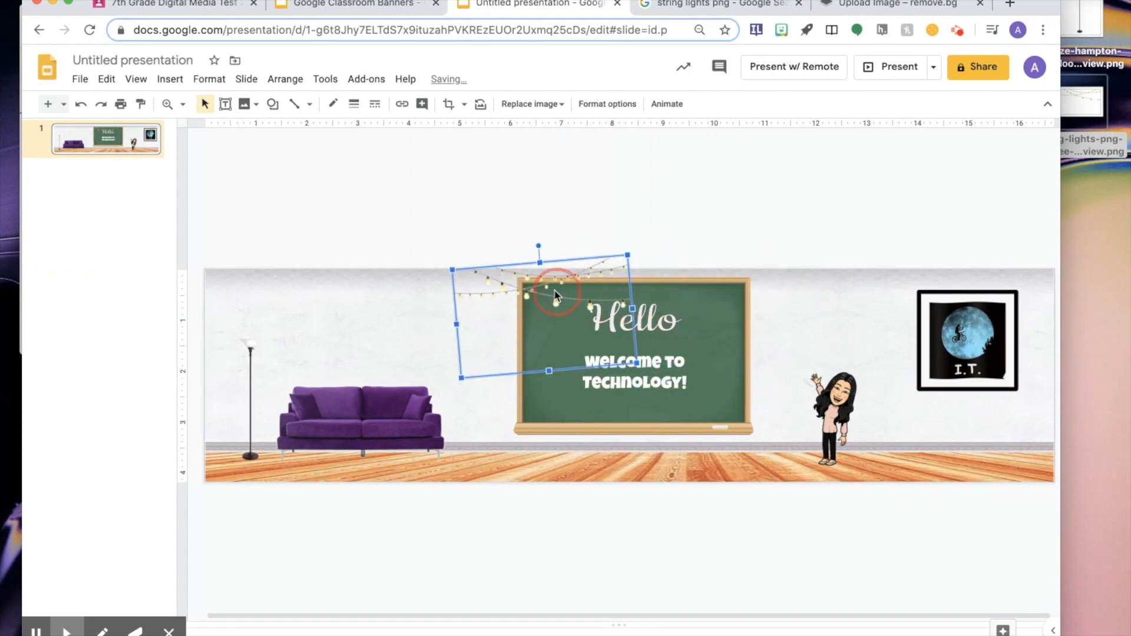
left_click_drag(562, 301, 535, 292)
left_click(516, 250)
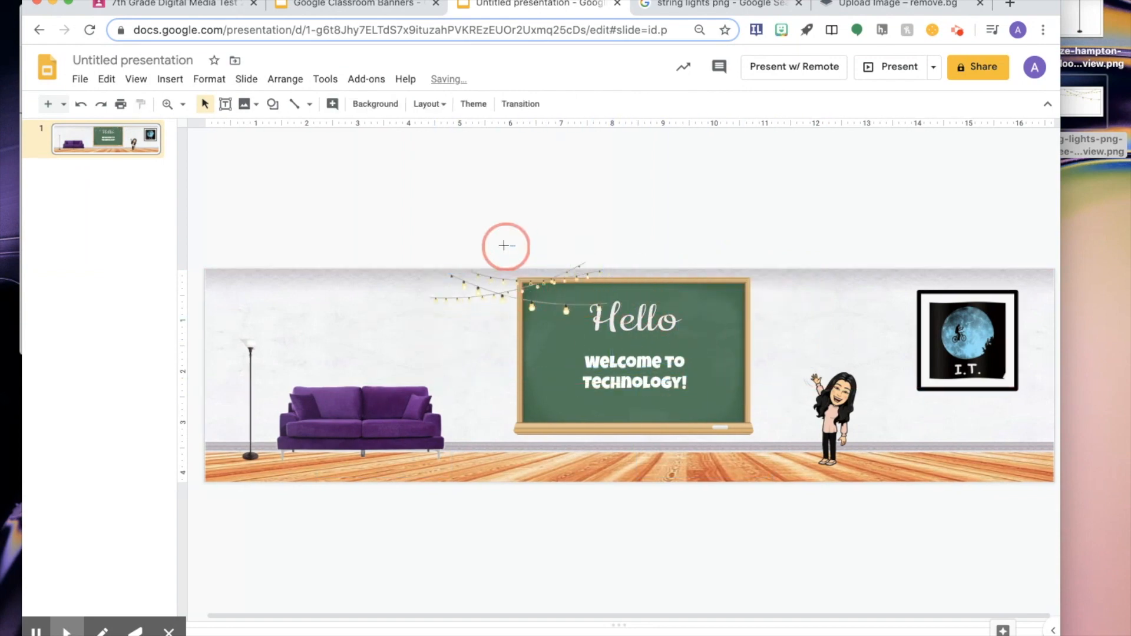
Nudge the string lights up and shift them to the right of the chalkboard
left_click_drag(544, 286, 547, 284)
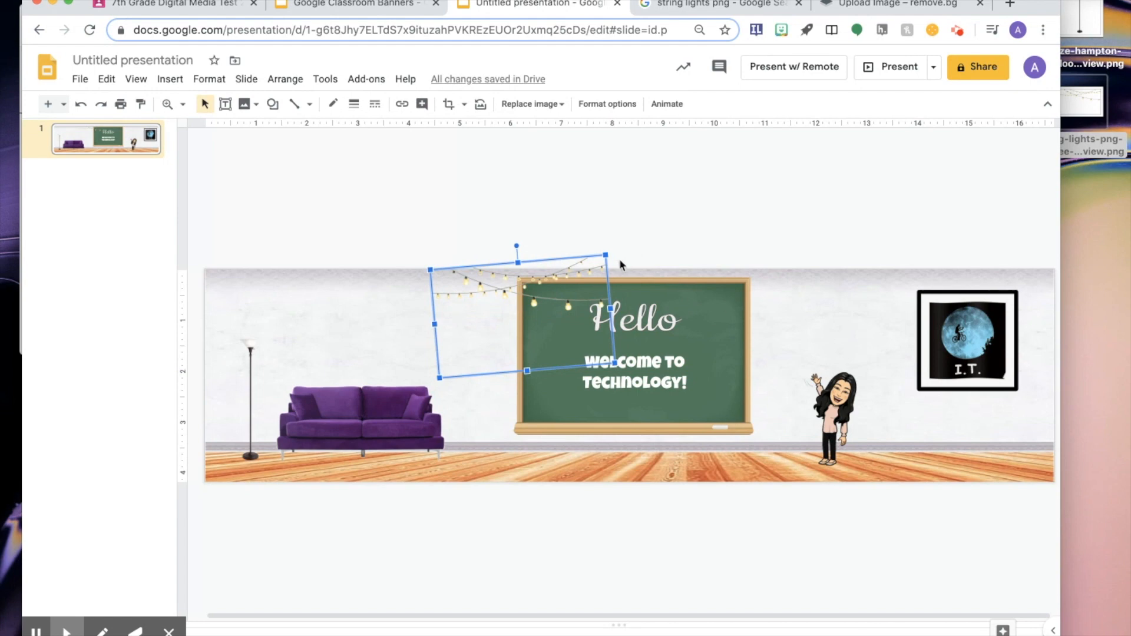
left_click_drag(548, 297, 536, 285)
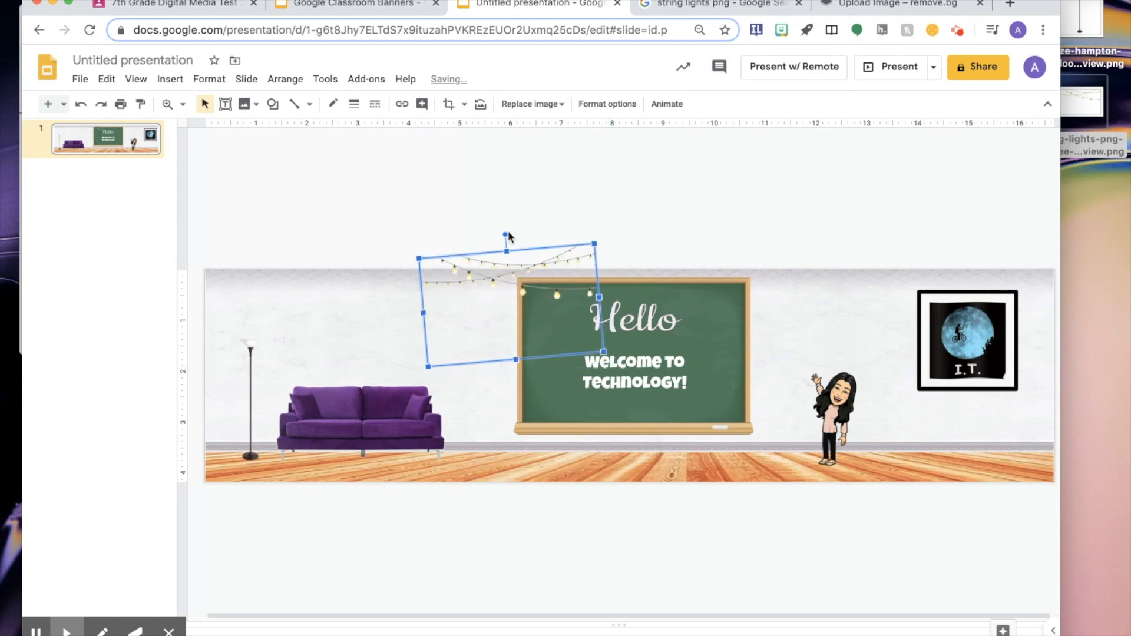
left_click(508, 231)
left_click(510, 253)
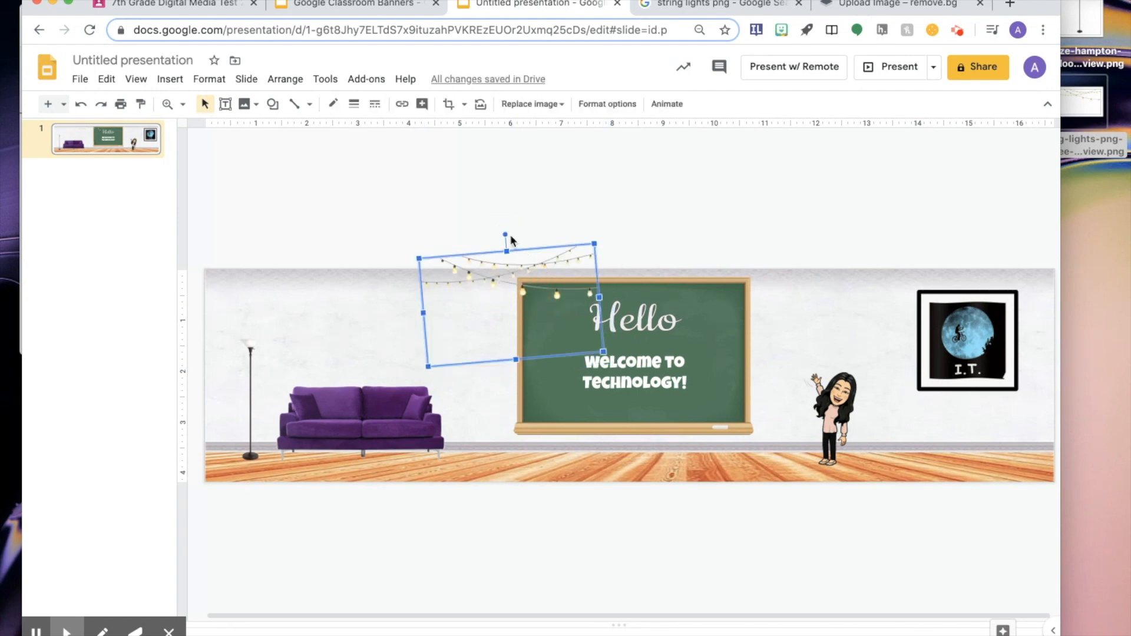
left_click_drag(505, 233, 518, 235)
Hang the string lights above the Bitmoji stretching toward the I.T. poster, then preview full screen
left_click_drag(521, 291, 805, 303)
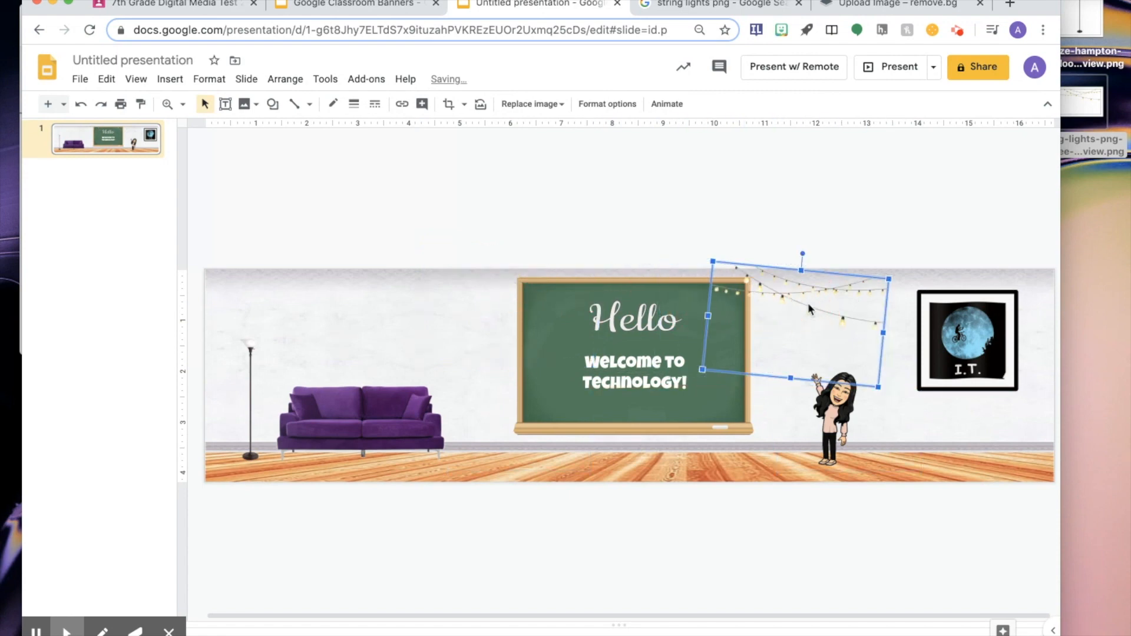
left_click_drag(890, 276, 920, 264)
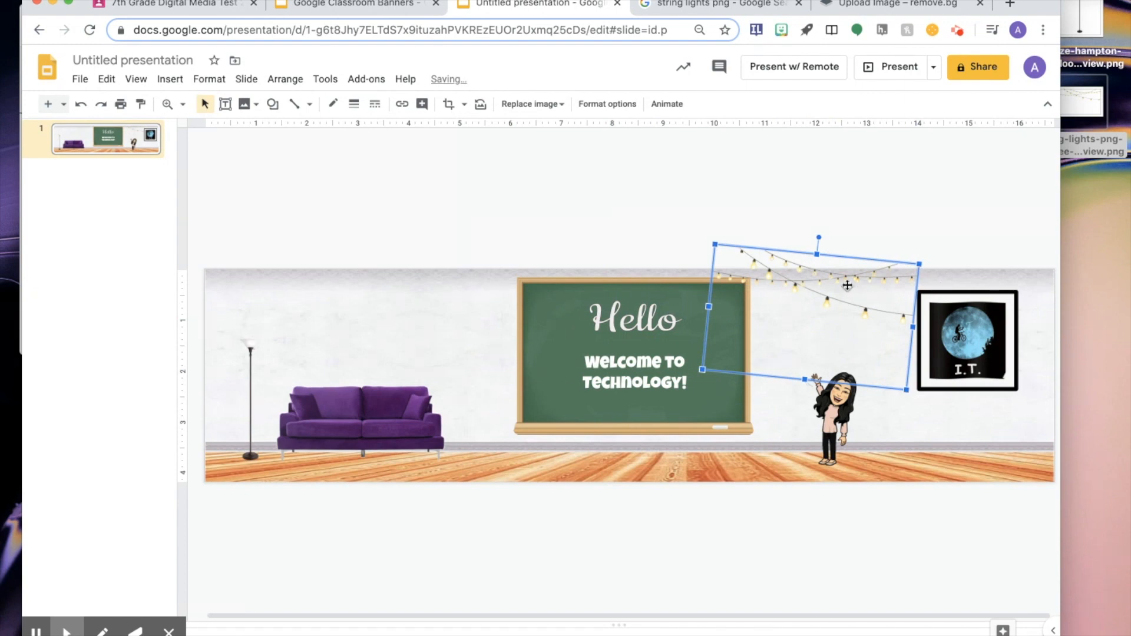
left_click(863, 209)
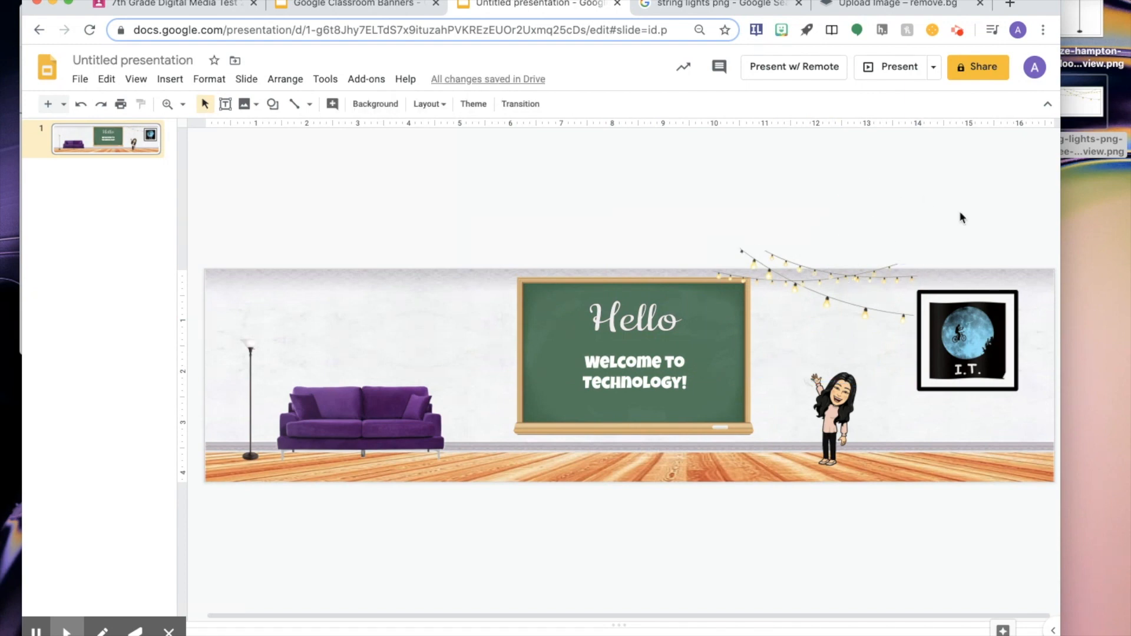
left_click(899, 66)
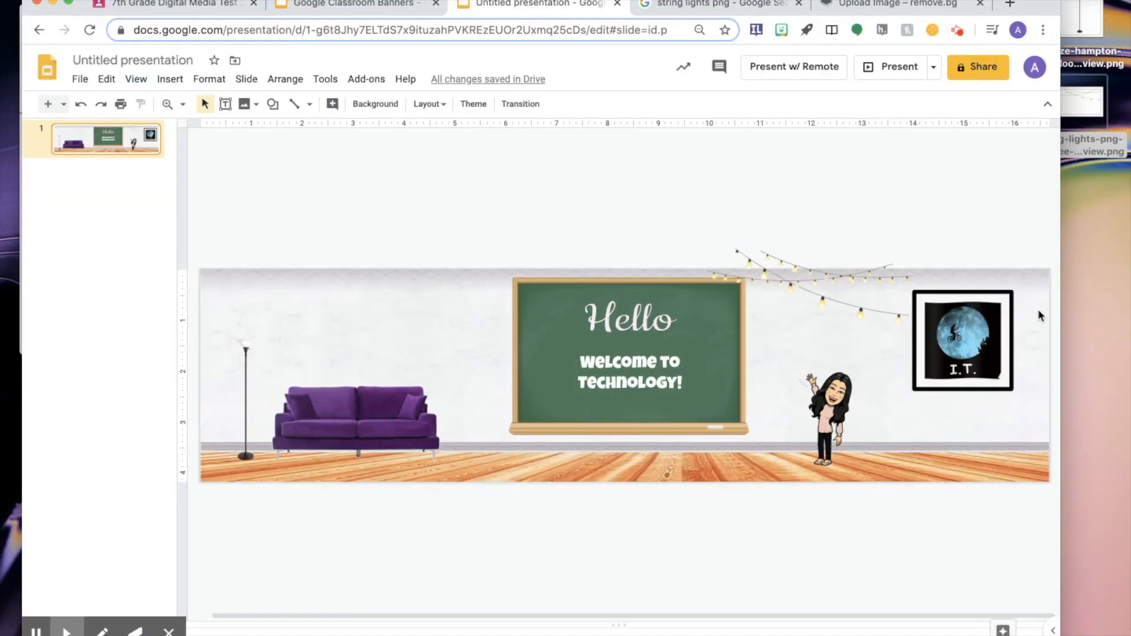
Present the banner full screen again and capture it with a Cmd+Shift+4 screenshot
left_click(892, 66)
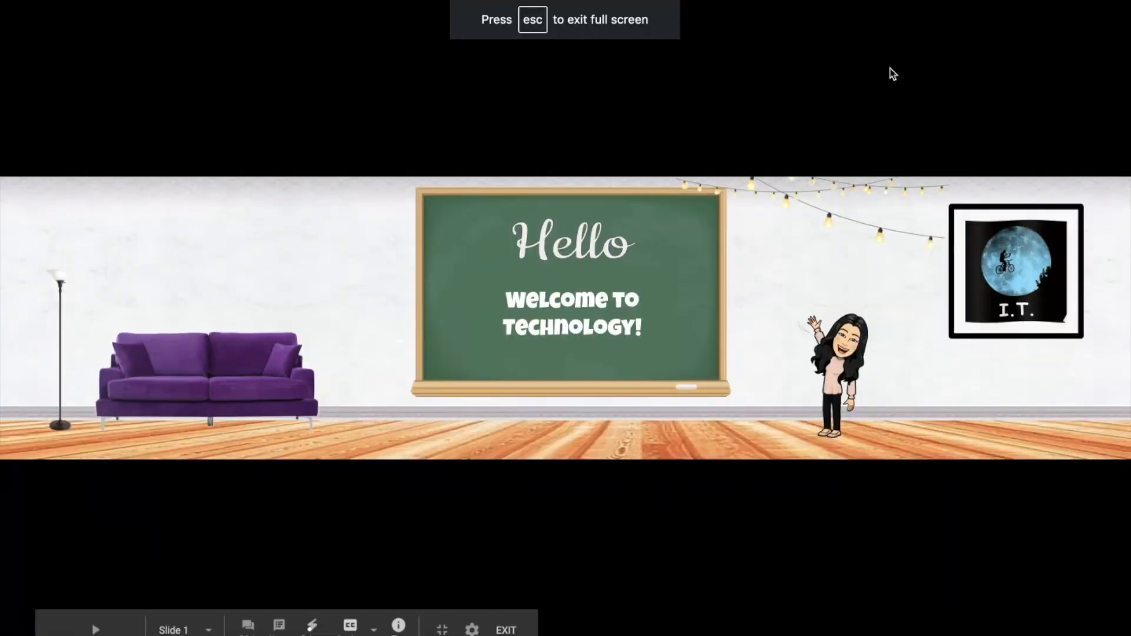
key("super+shift+4")
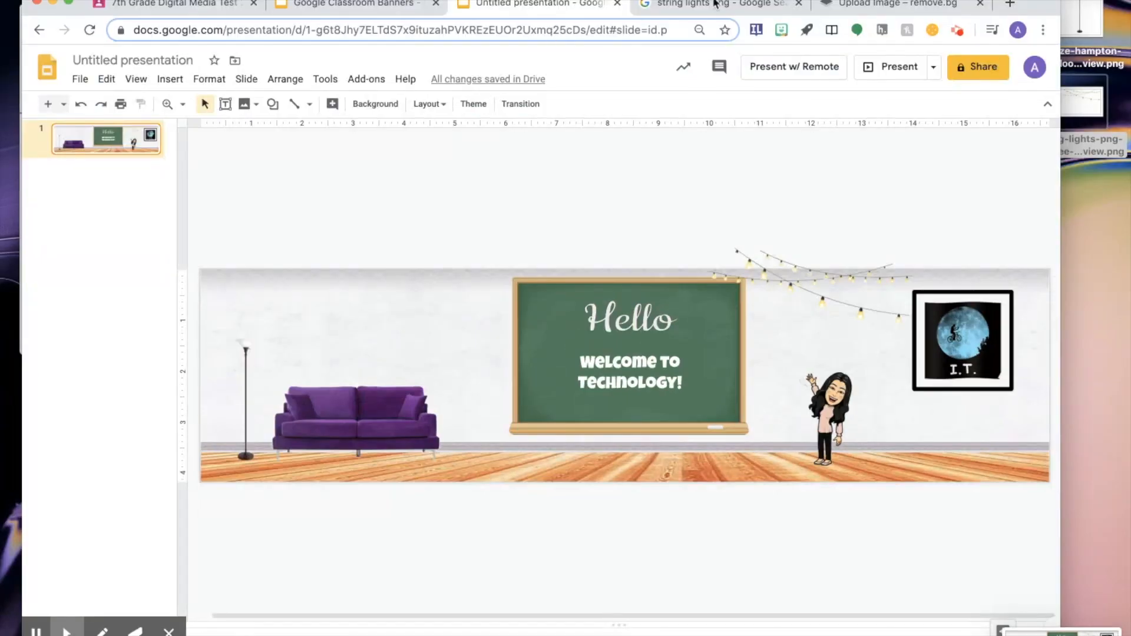
Rename the desktop screenshot to 'Technology Banner 2' and switch to the 7th Grade Digital Media Test class
left_click_drag(1050, 11, 944, 18)
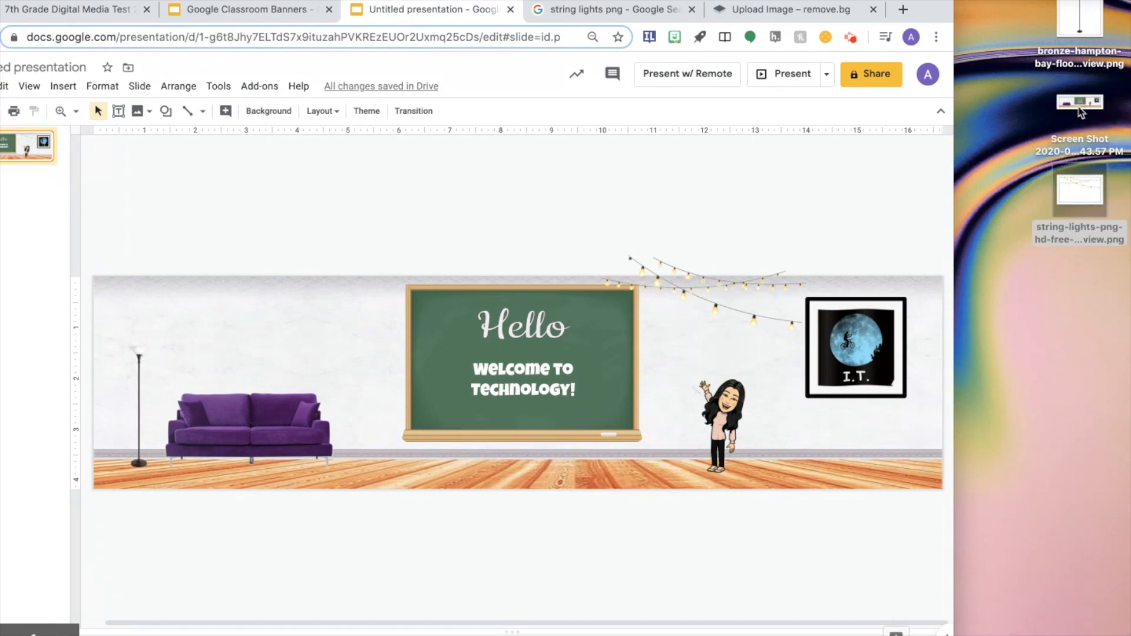
left_click(1080, 112)
left_click(1077, 144)
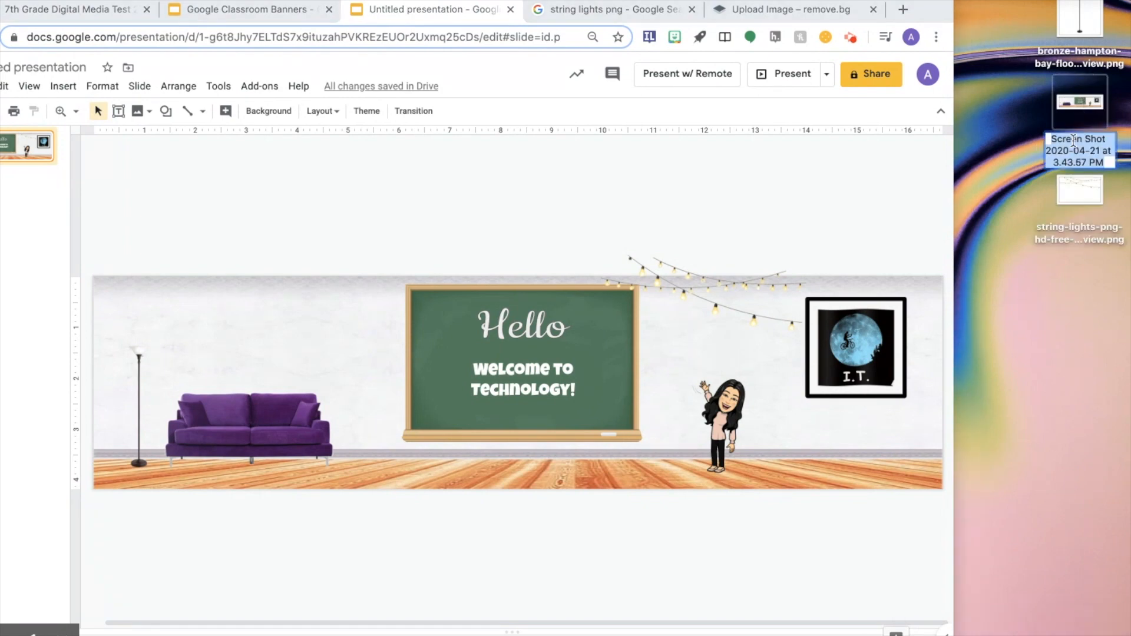
type("Technology Banne")
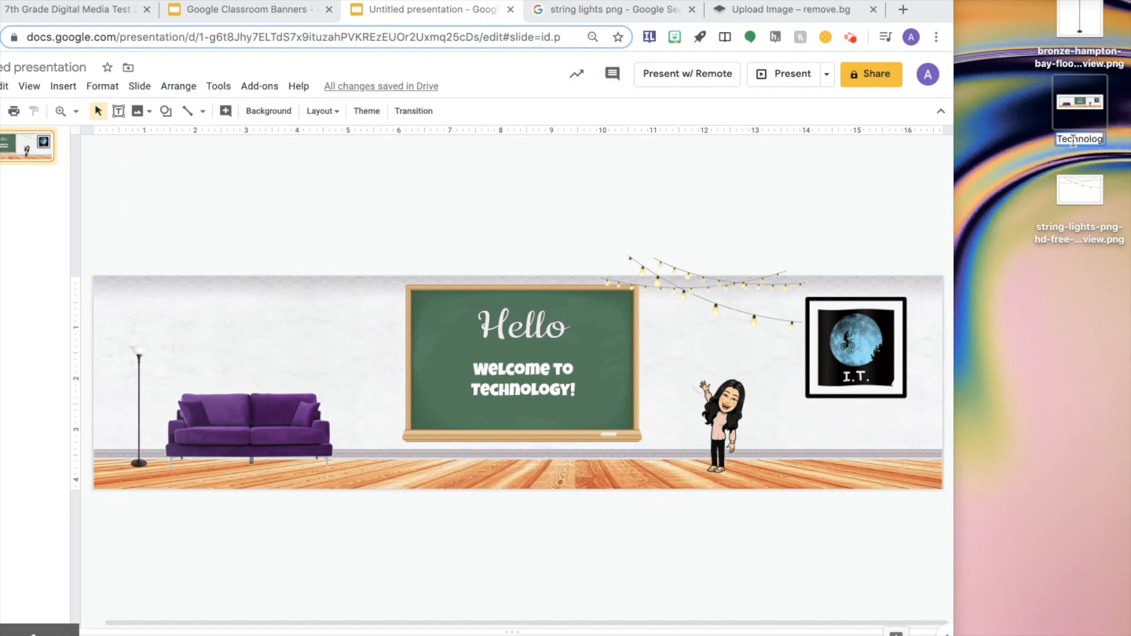
type("r 2")
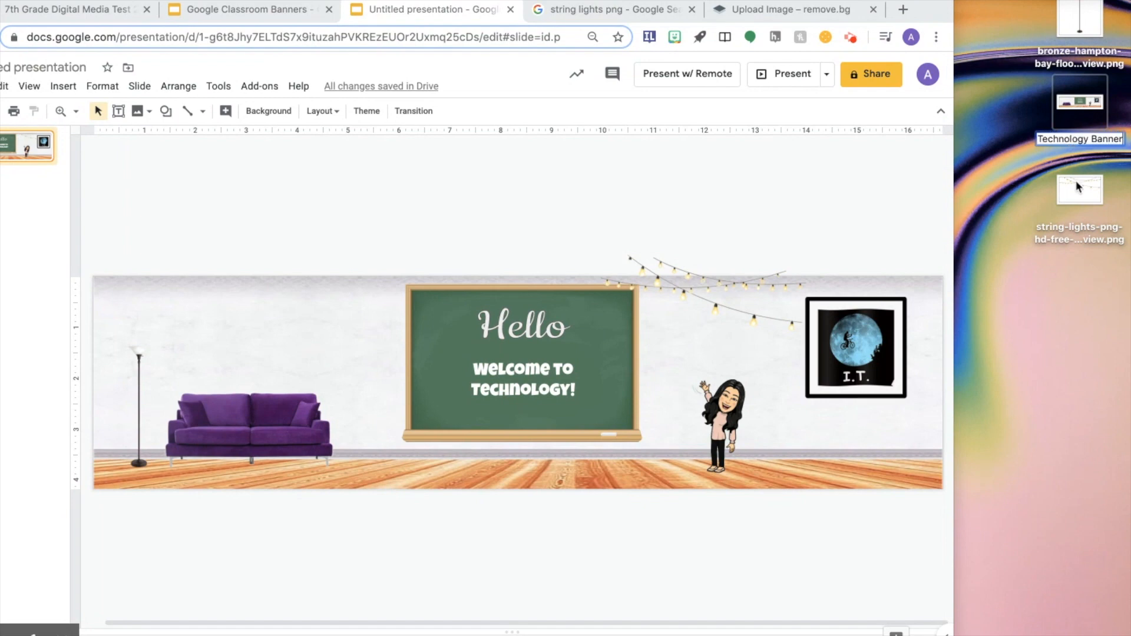
key("Return")
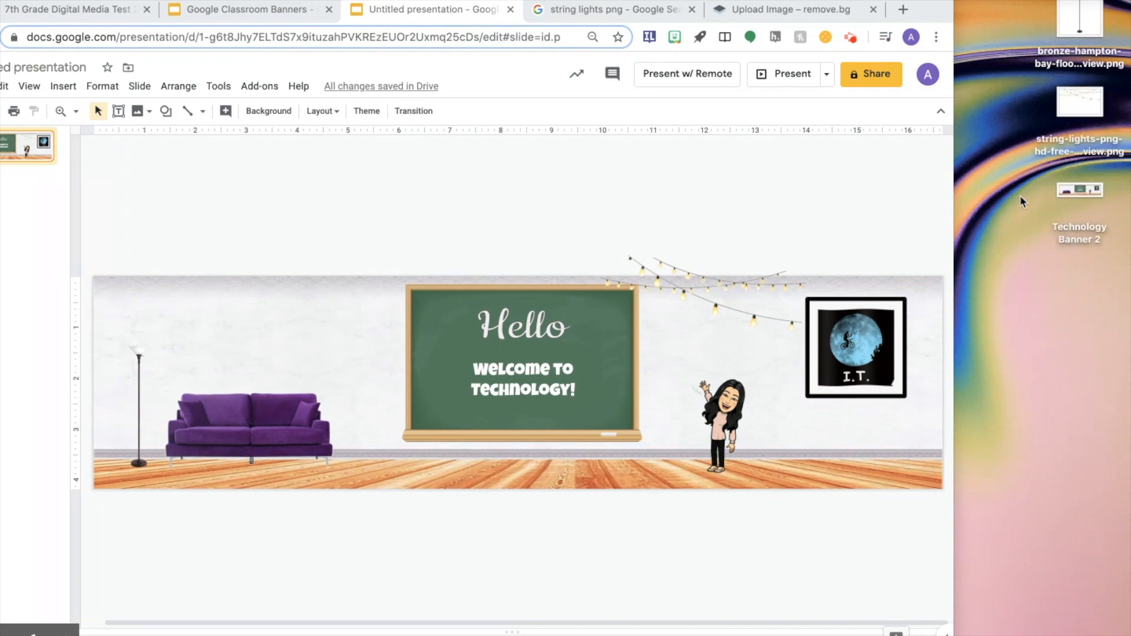
left_click_drag(923, 11, 1044, 7)
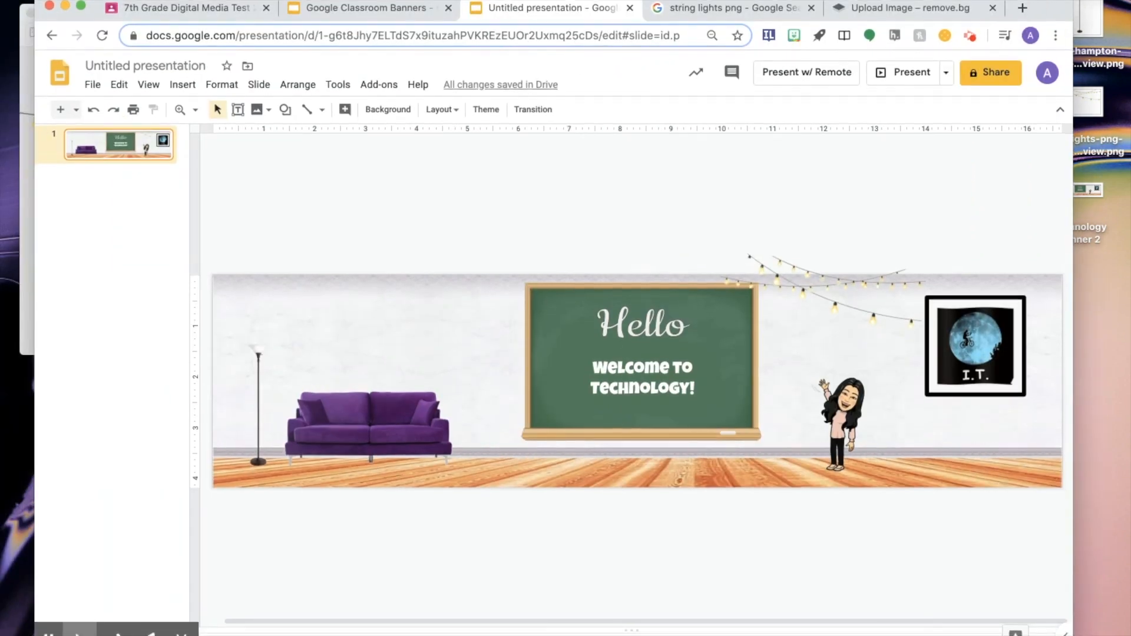
left_click(185, 9)
left_click(83, 7)
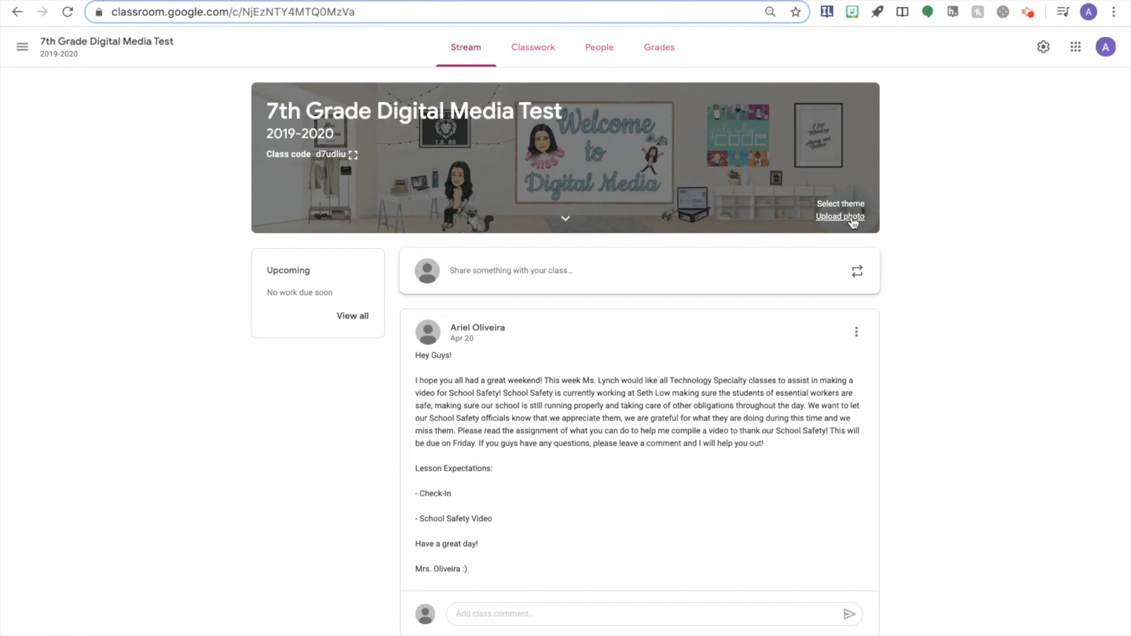
left_click(849, 218)
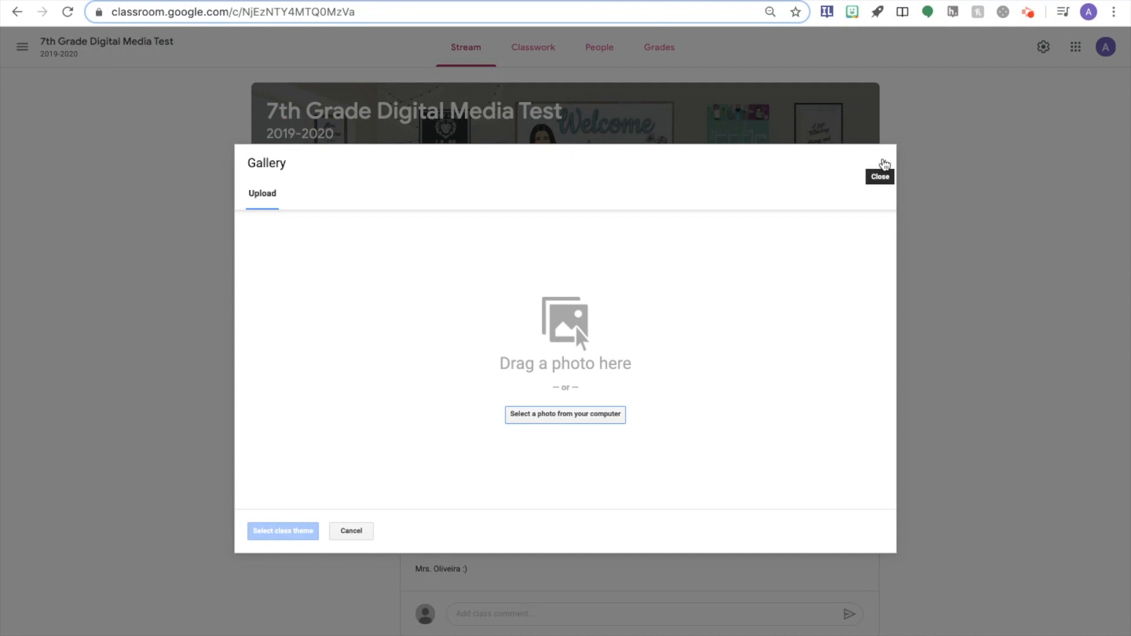
left_click(573, 418)
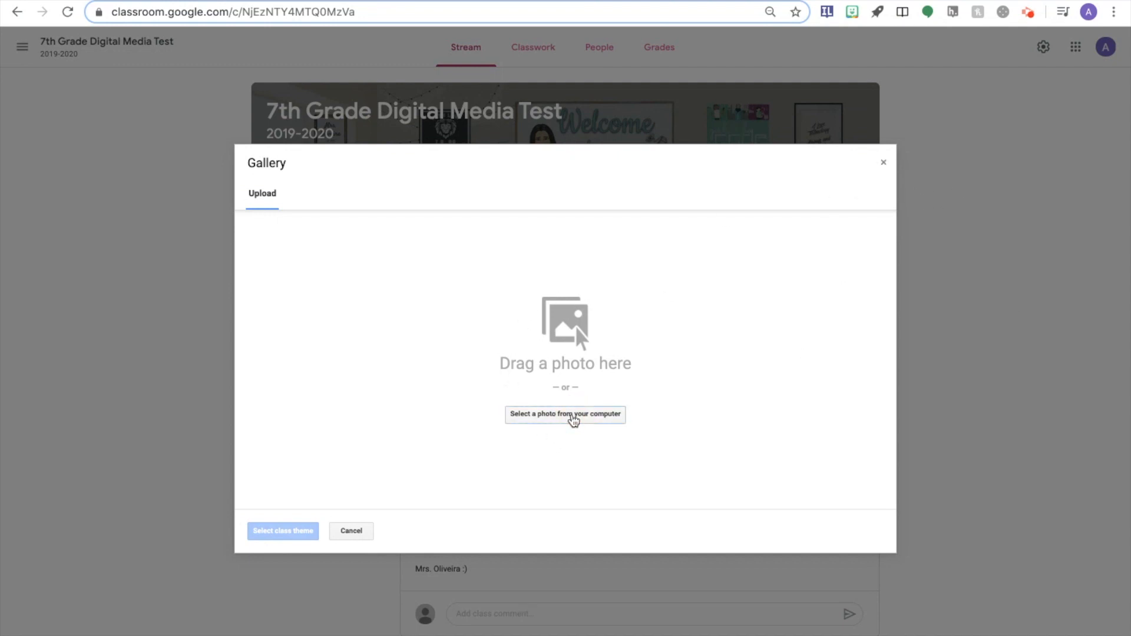
left_click(421, 44)
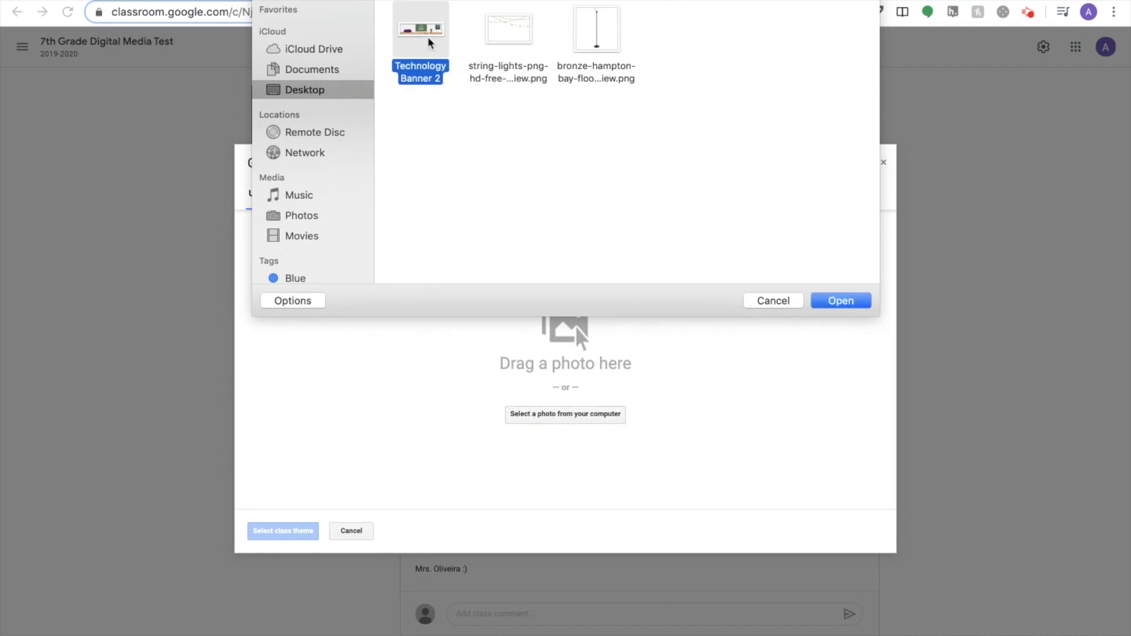
left_click(841, 300)
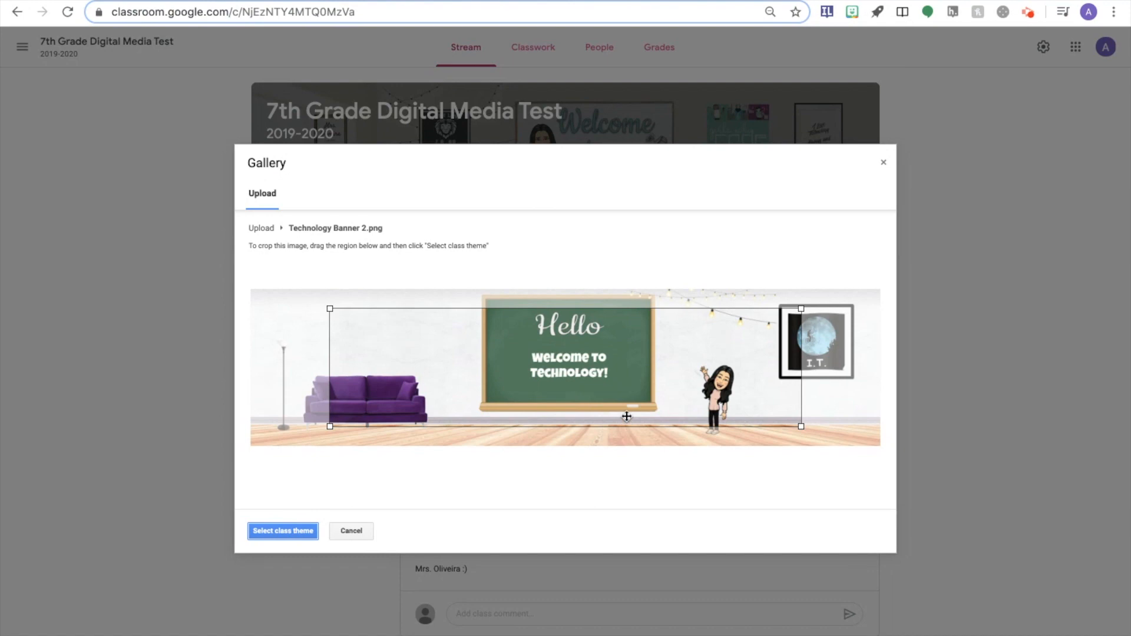
mouse_move(630, 411)
left_mouse_down()
mouse_move(717, 378)
mouse_move(691, 376)
left_mouse_up()
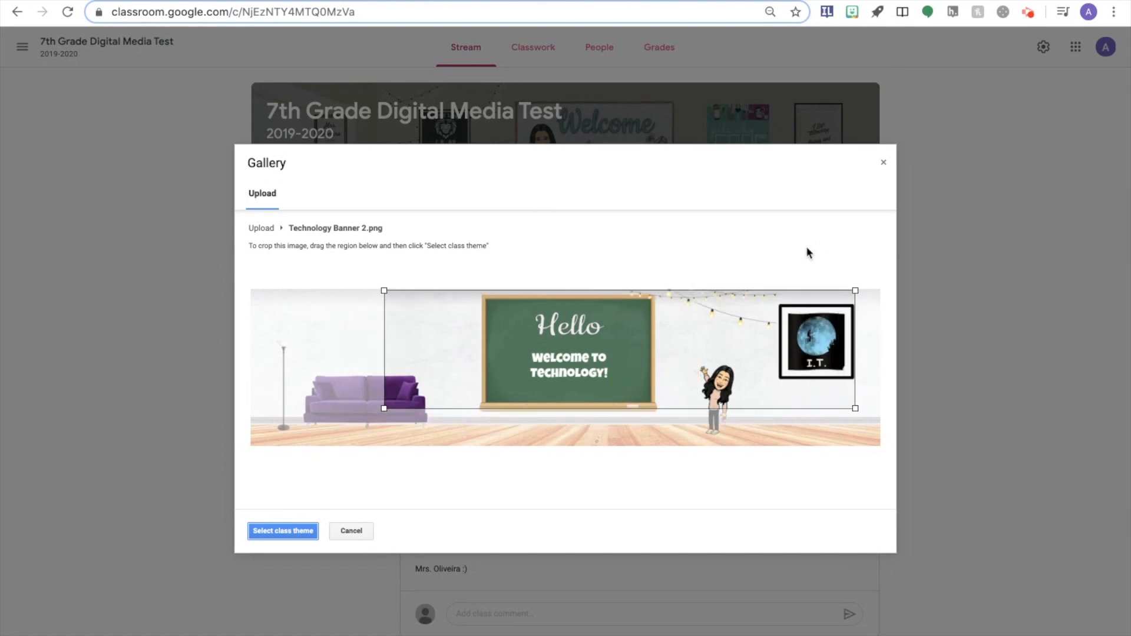
left_click(883, 161)
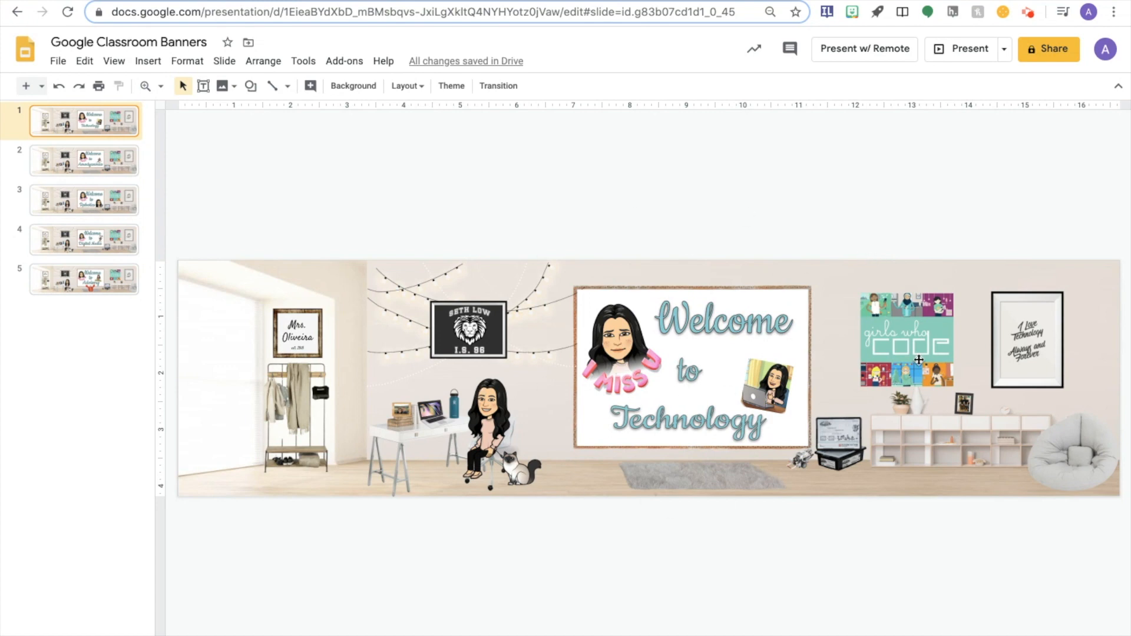
key("ctrl+Tab")
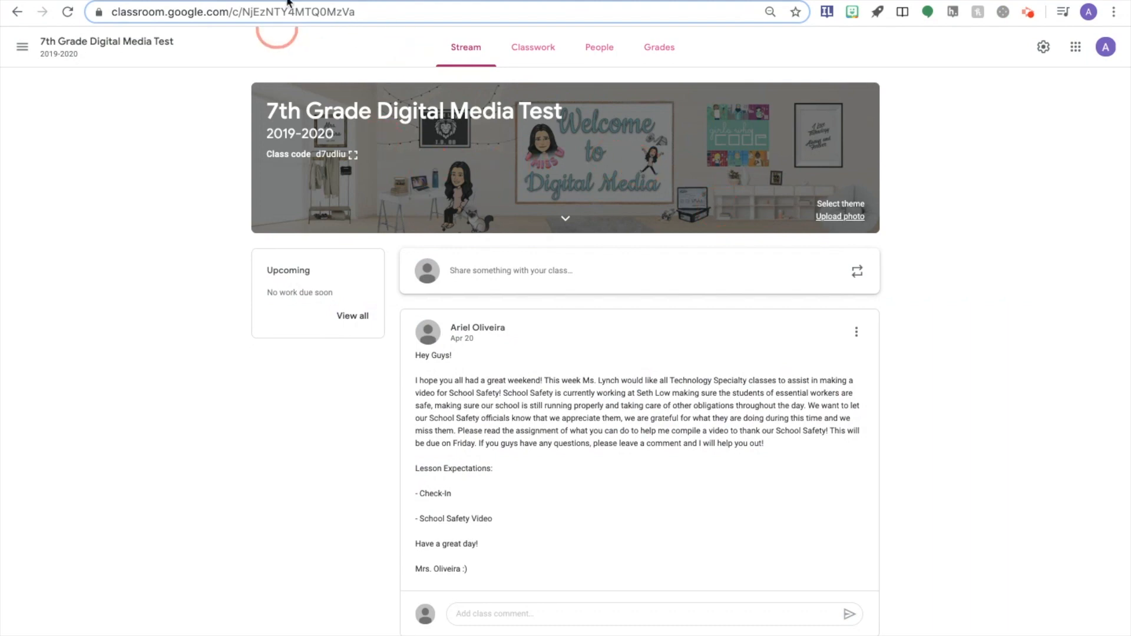
left_click(290, 5)
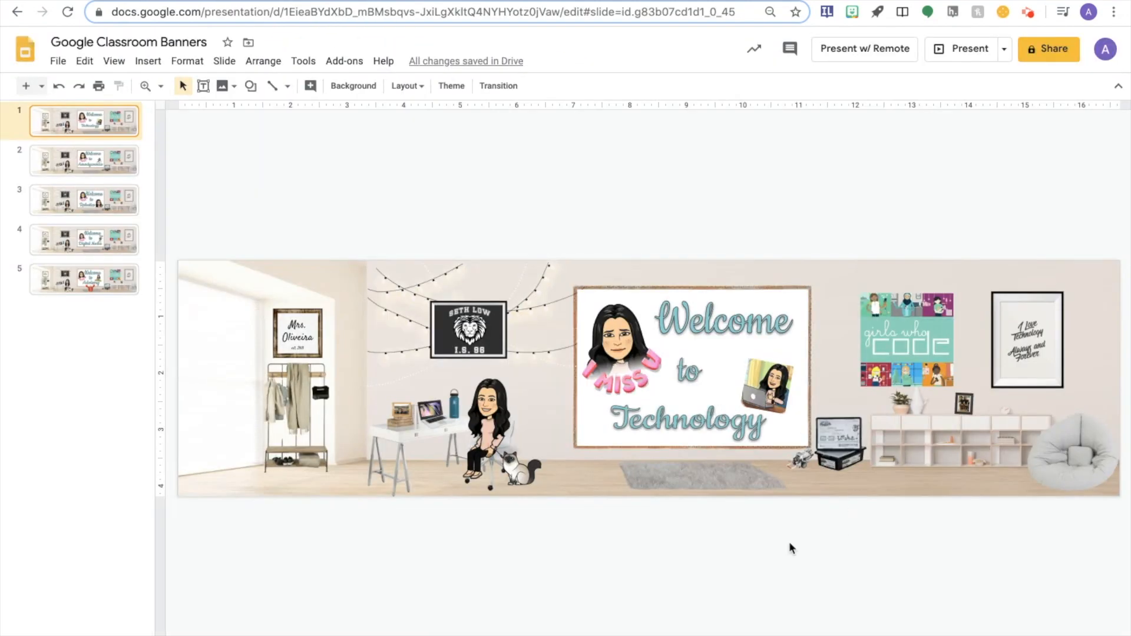